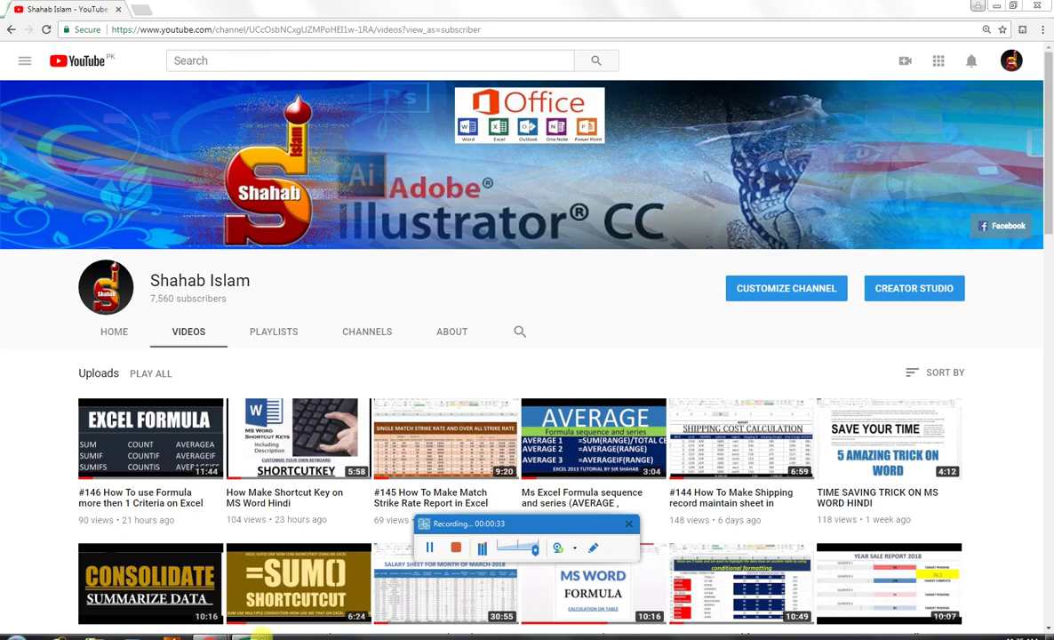
# In Book2, enter trial headings 'sno' and 's no' in A4:B4, then clear them
pyautogui.moveTo(249, 635)
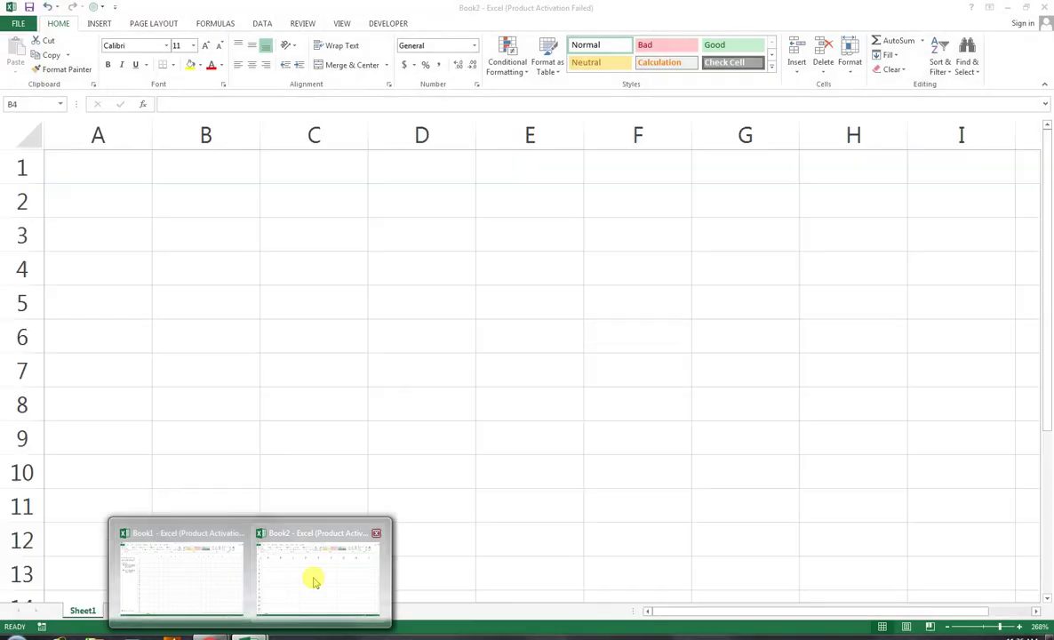
pyautogui.click(311, 578)
pyautogui.click(112, 275)
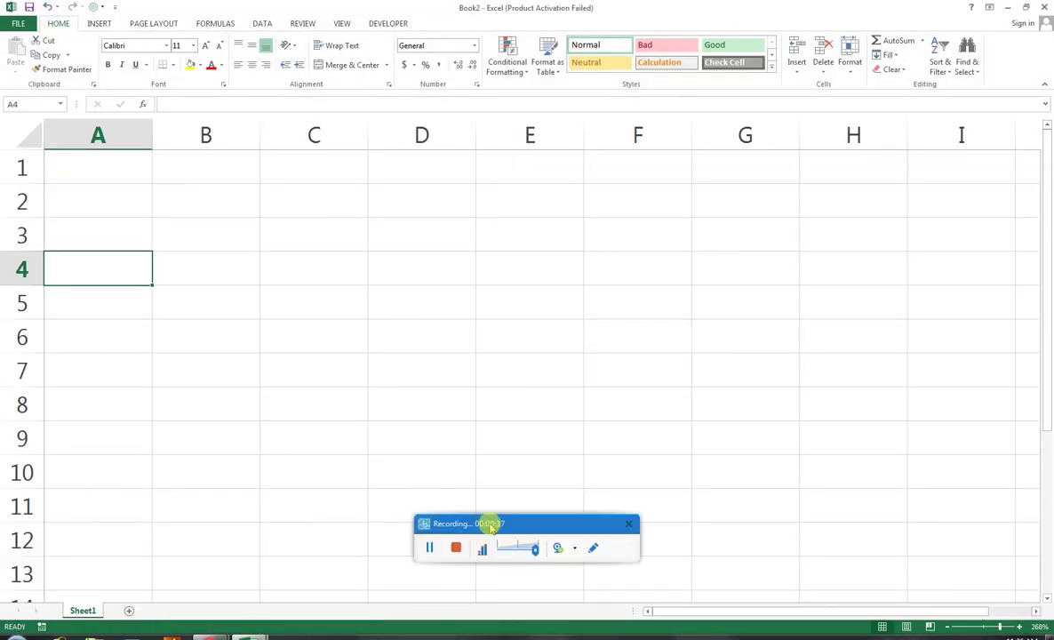
pyautogui.moveTo(483, 522); pyautogui.dragTo(489, 639)
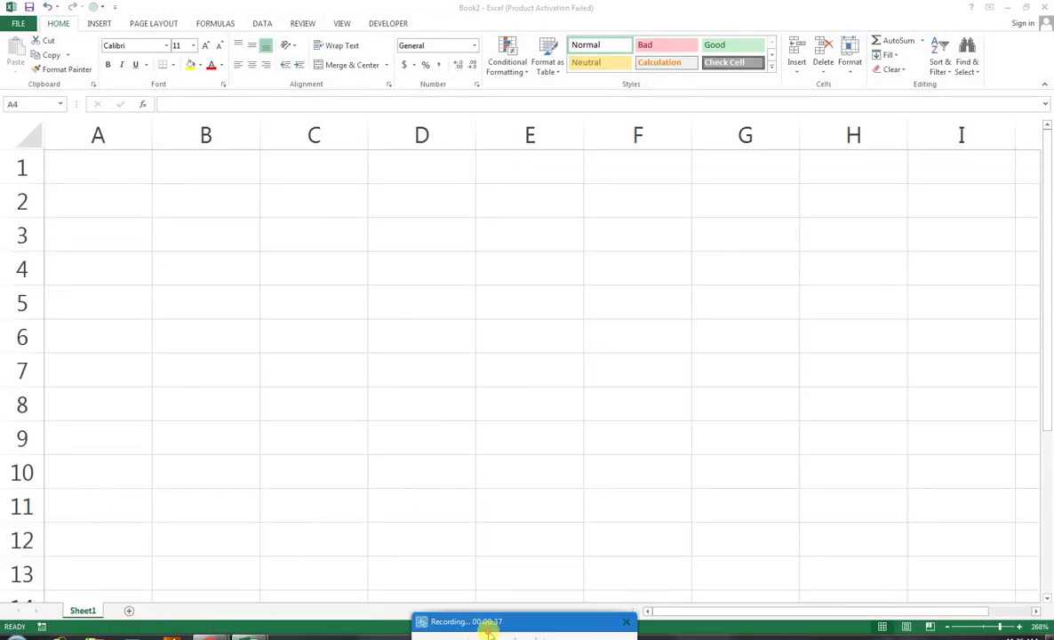
pyautogui.click(113, 229)
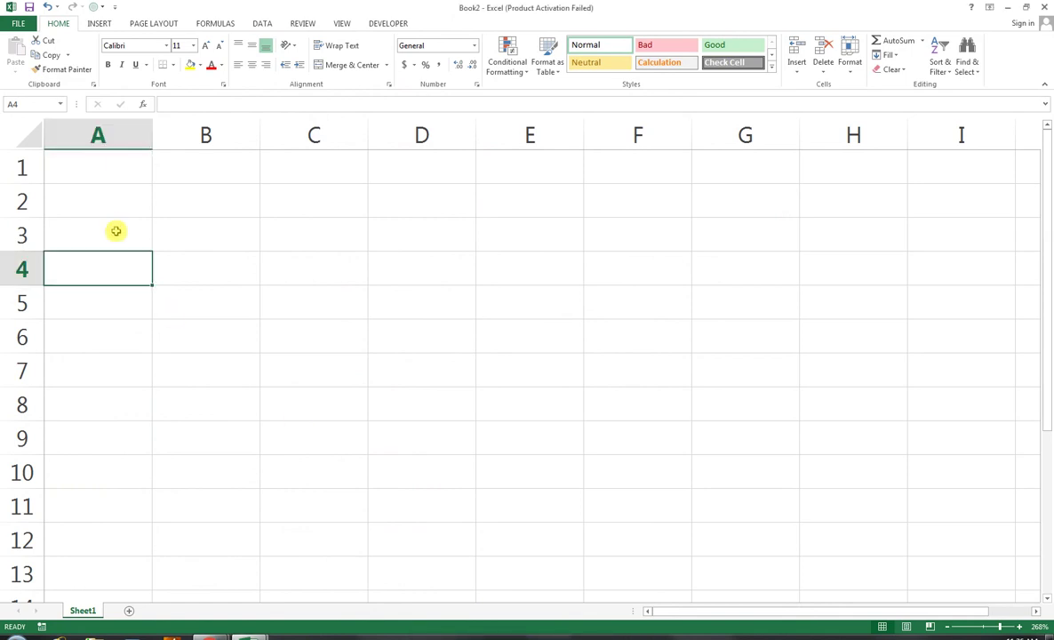
pyautogui.write('sno')
pyautogui.click(155, 267)
pyautogui.click(149, 265)
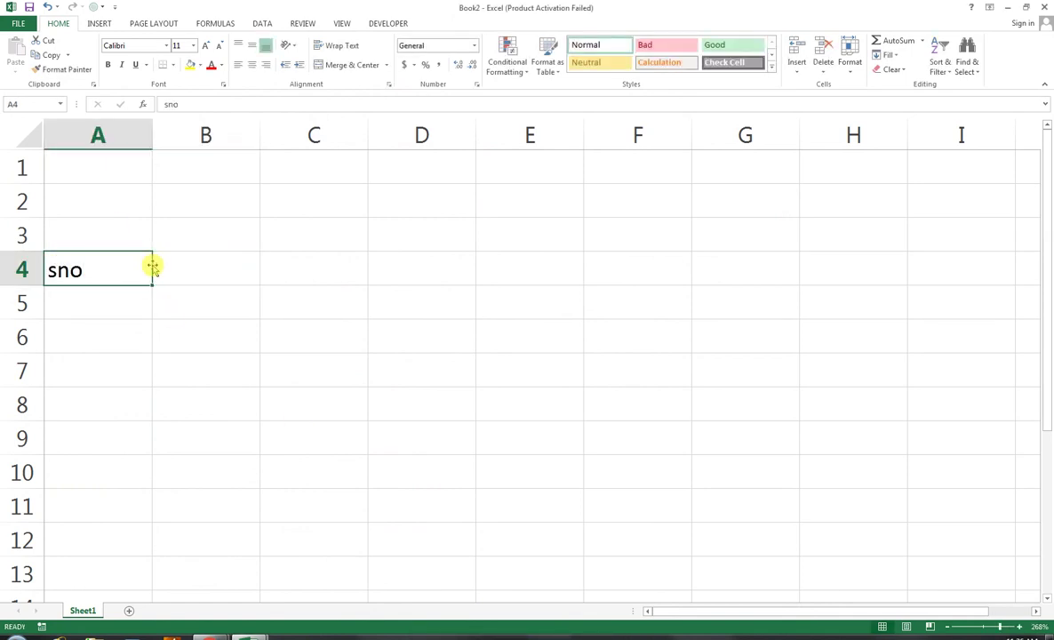
pyautogui.click(153, 266)
pyautogui.write('s no')
pyautogui.press('Tab')
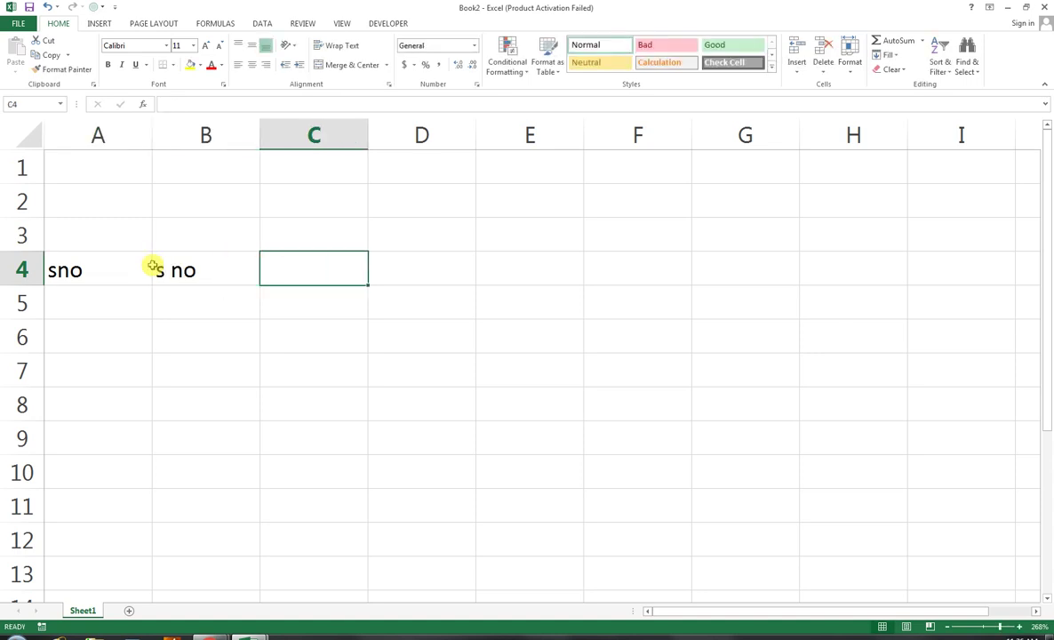
pyautogui.click(154, 267)
pyautogui.press('Delete')
pyautogui.click(150, 266)
pyautogui.press('Delete')
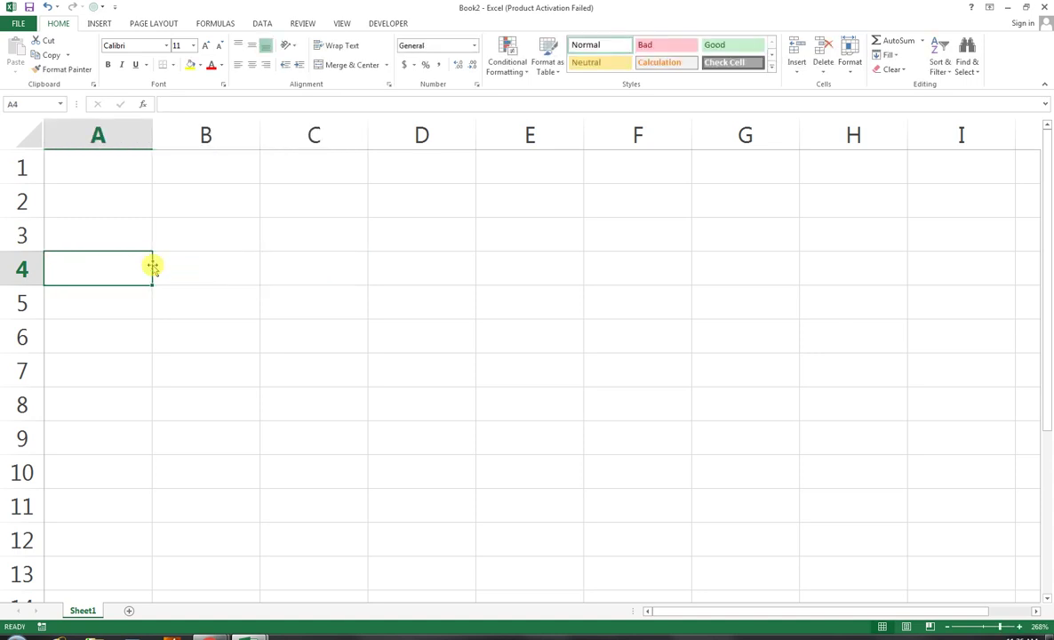
# Type the headings S NO in A4, TEAM NAME in B4 and RANK in C4
pyautogui.write('S')
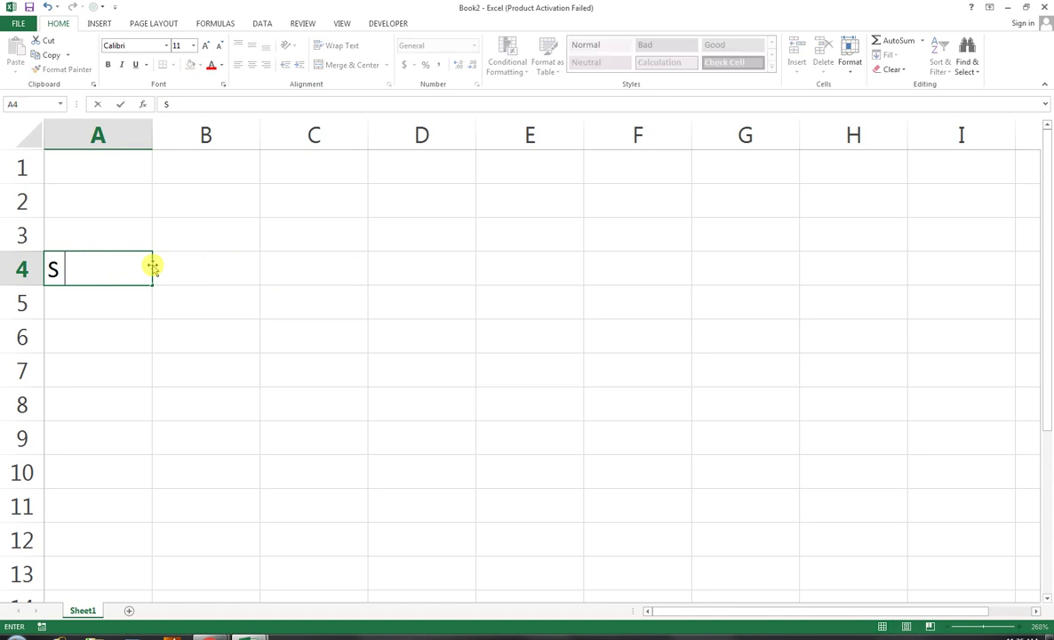
pyautogui.write(' M')
pyautogui.press('BackSpace')
pyautogui.write('NO')
pyautogui.press('Tab')
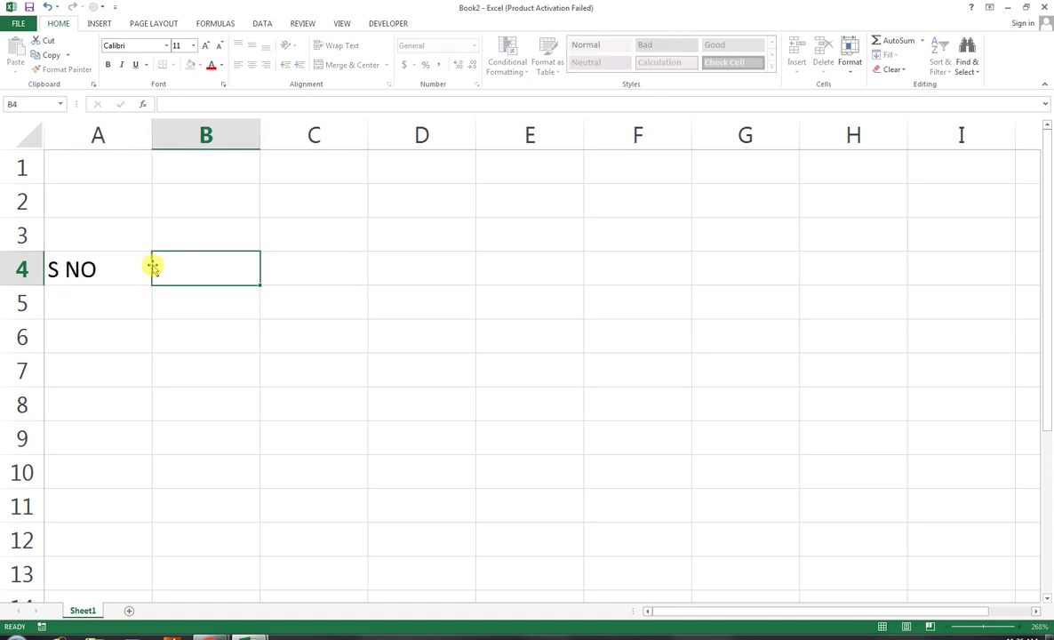
pyautogui.write('NAM')
pyautogui.press('BackSpace')
pyautogui.press('BackSpace')
pyautogui.press('BackSpace')
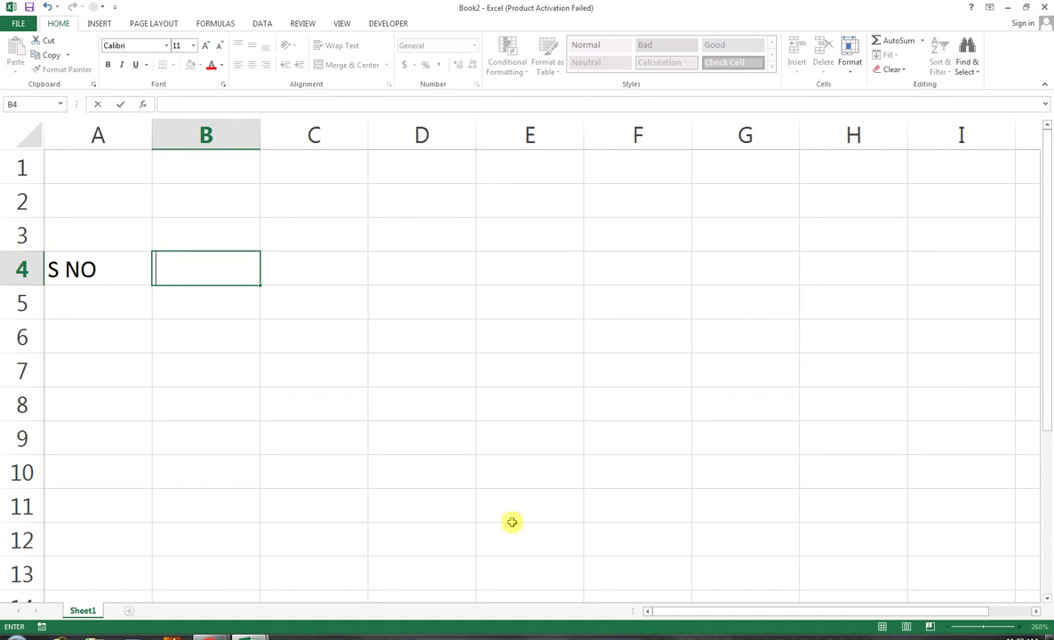
pyautogui.write('TEAM NAM')
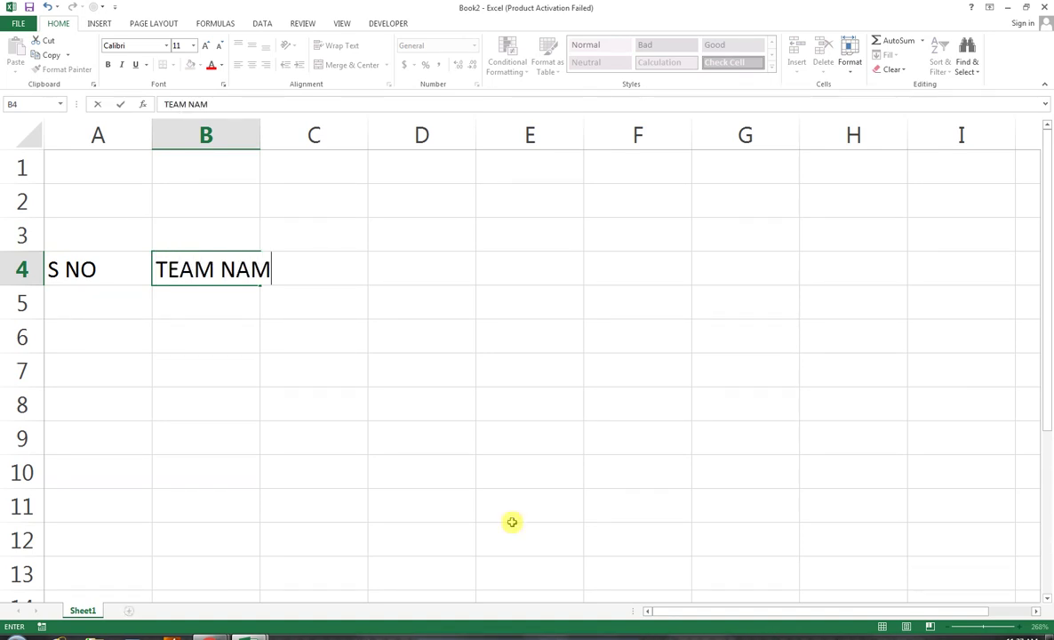
pyautogui.write('E')
pyautogui.hotkey('ctrl', 'Return')
pyautogui.press('Tab')
pyautogui.write('RA')
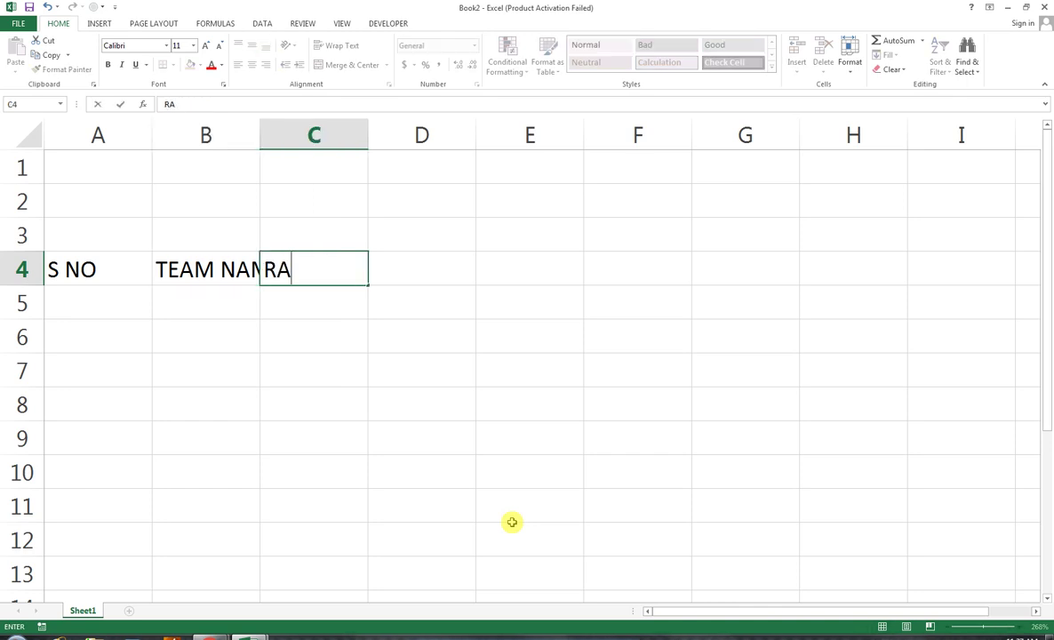
pyautogui.write('NK')
pyautogui.press('Tab')
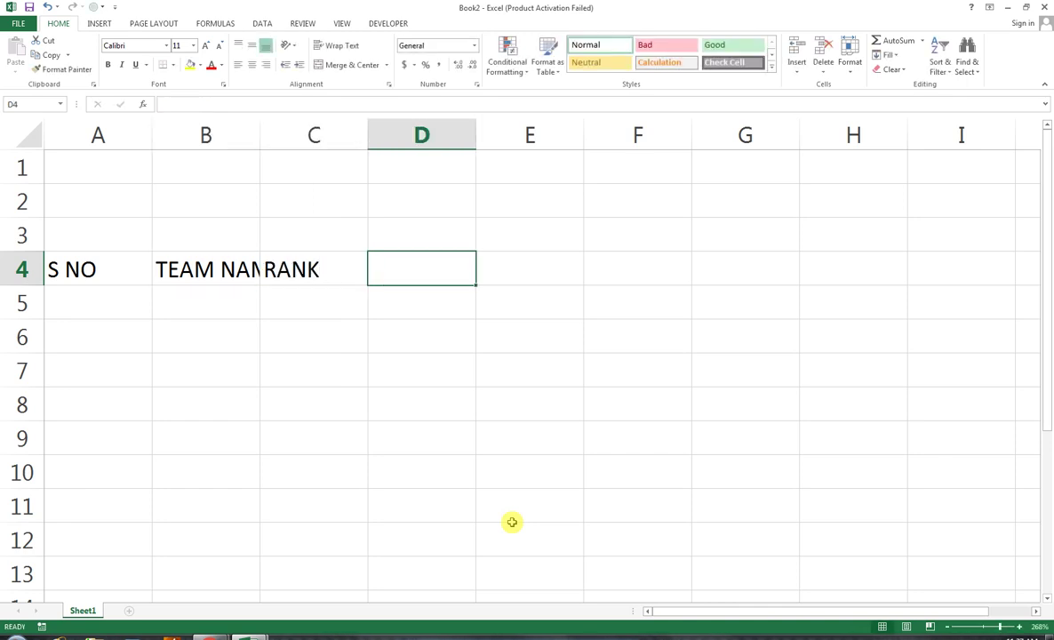
pyautogui.press('Left')
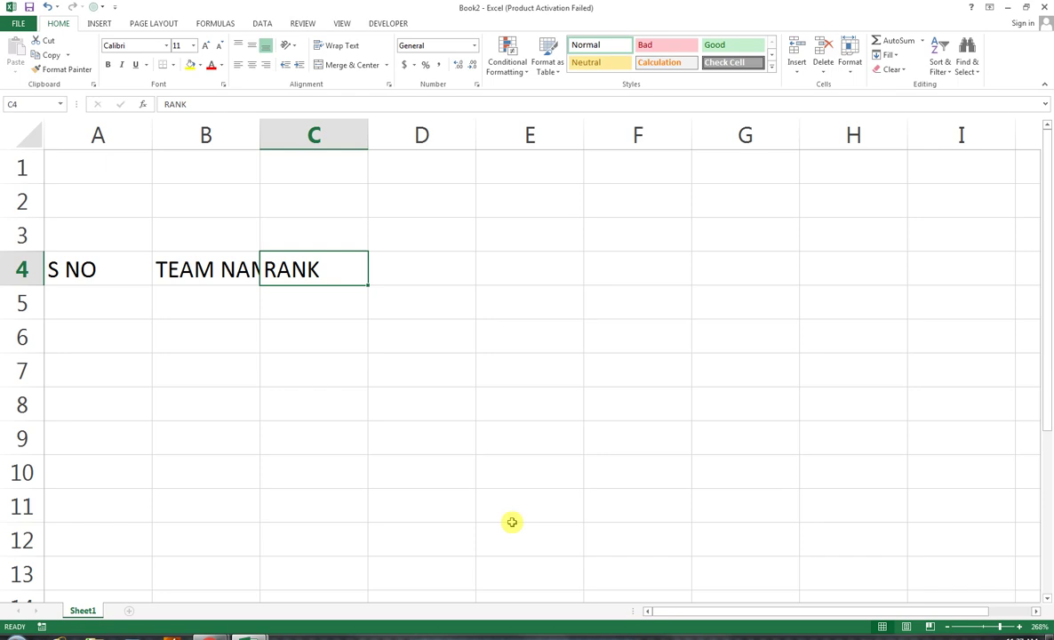
# Enter headings POINTS, RANK 0, RANK 1, MATCH and OFFSET across C4:G4
pyautogui.write('P')
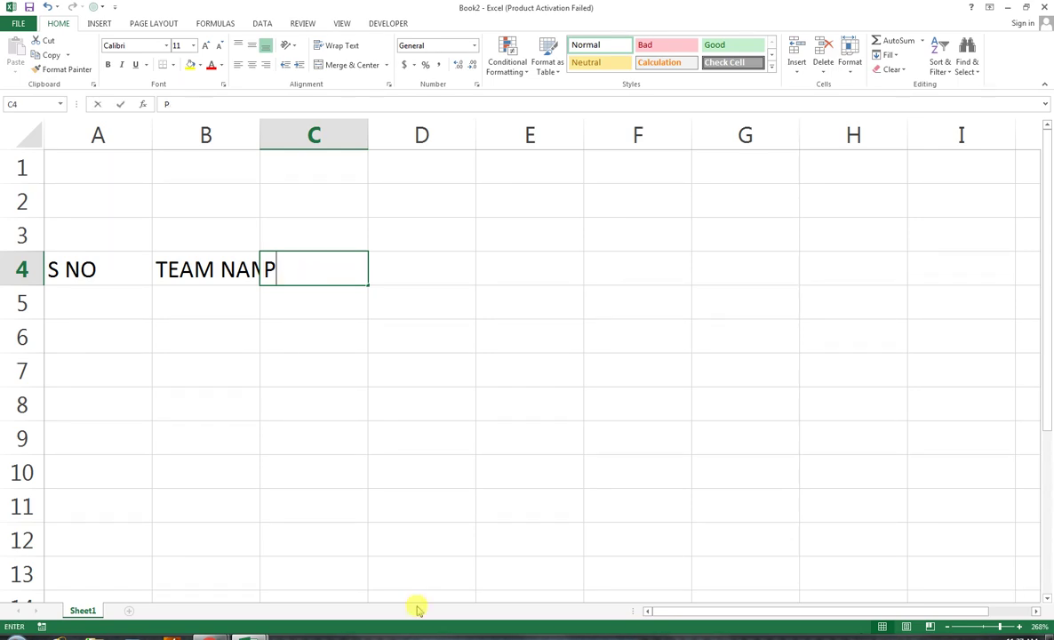
pyautogui.write('OINTS')
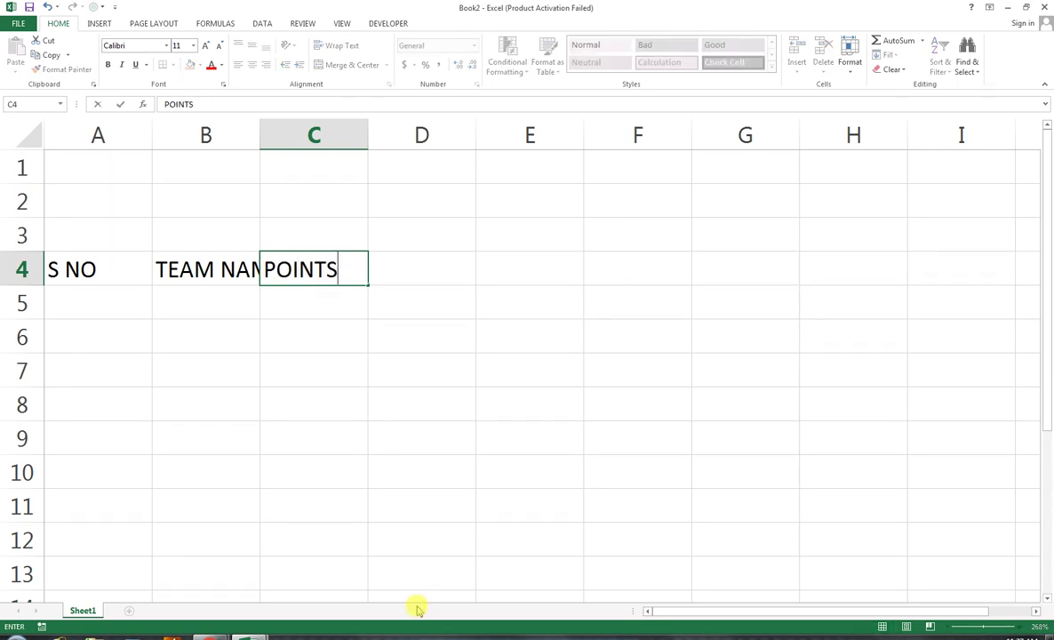
pyautogui.press('Tab')
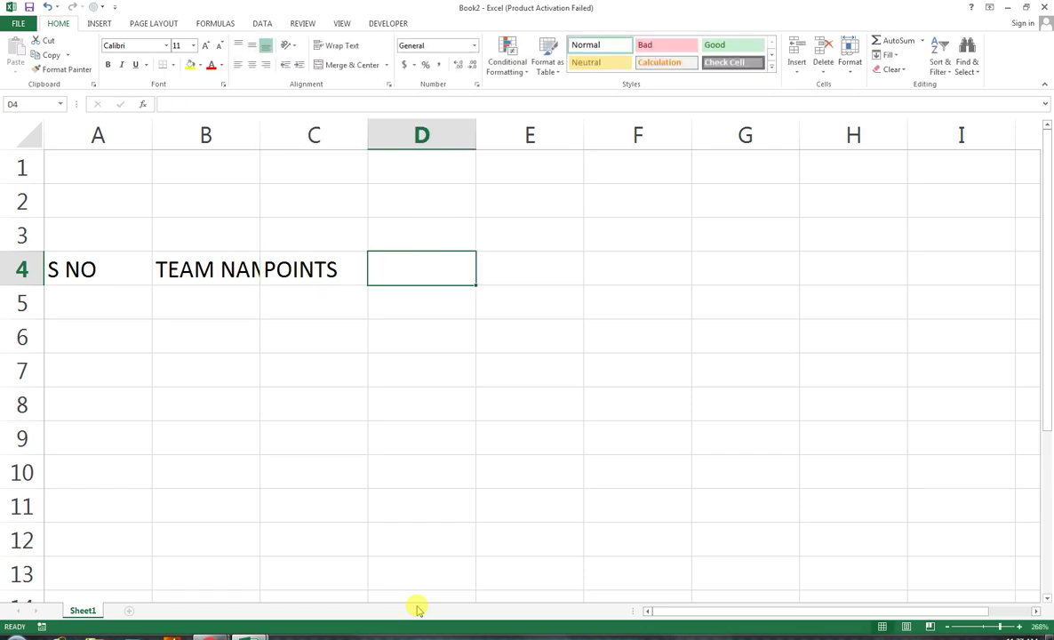
pyautogui.write('RANK')
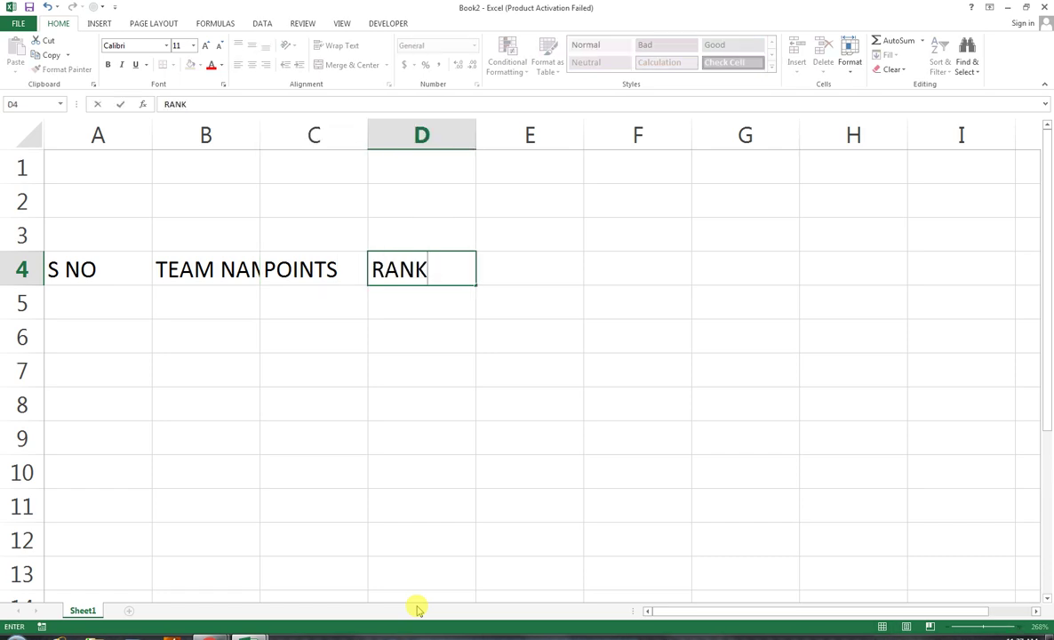
pyautogui.write(' 0')
pyautogui.press('Tab')
pyautogui.write('RANK 1')
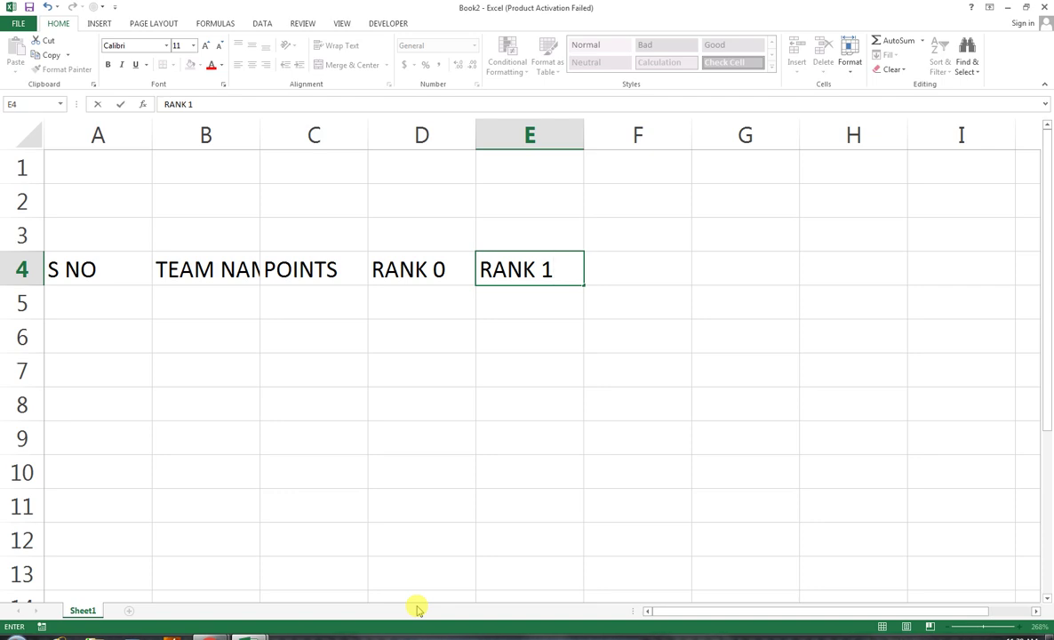
pyautogui.press('Tab')
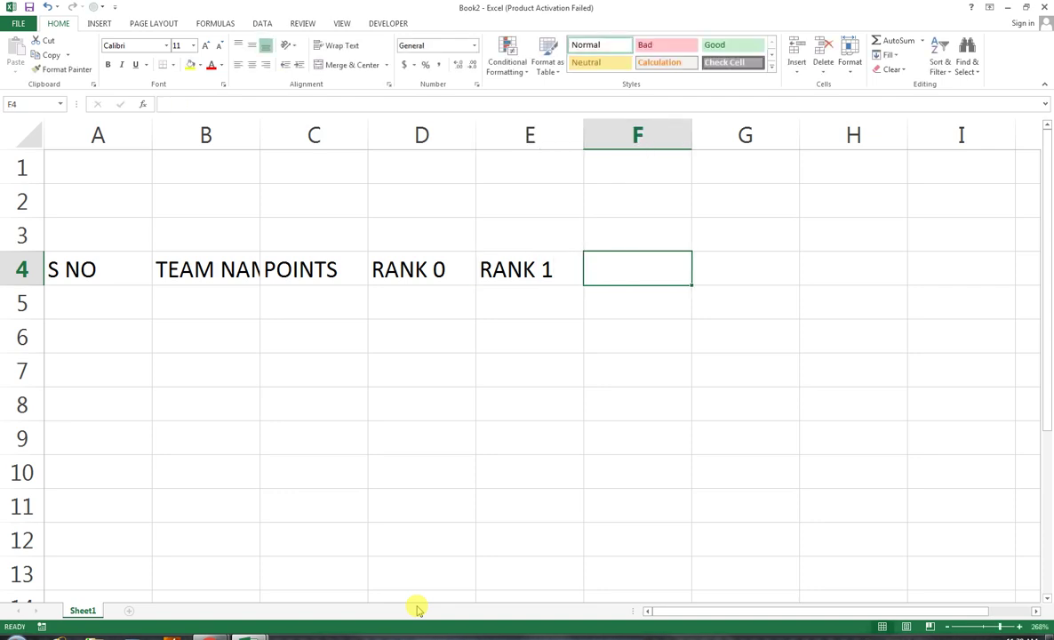
pyautogui.write('MATC')
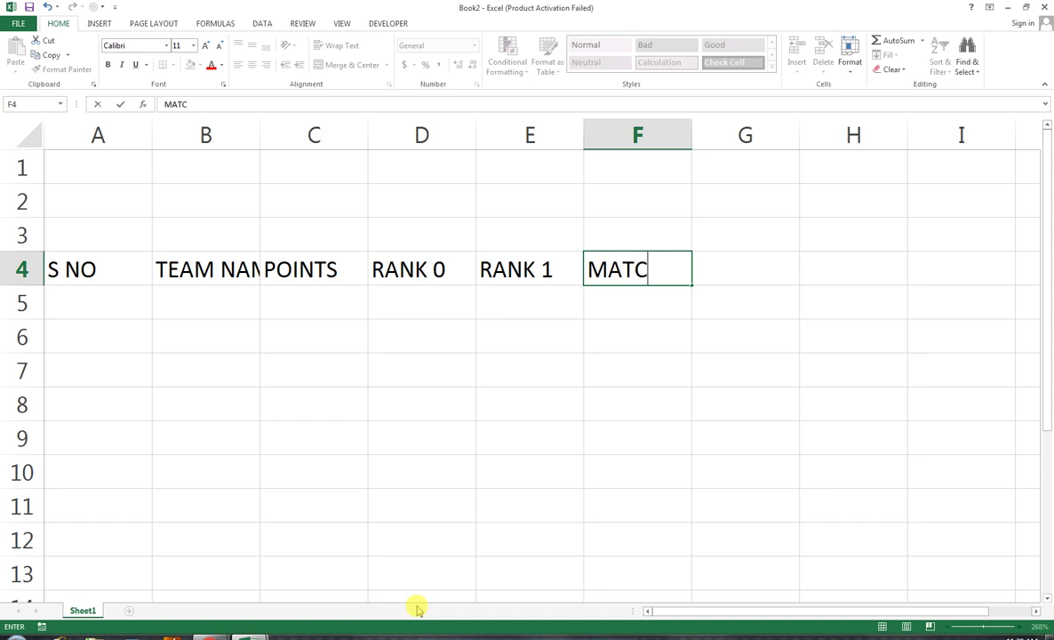
pyautogui.write('H')
pyautogui.press('Tab')
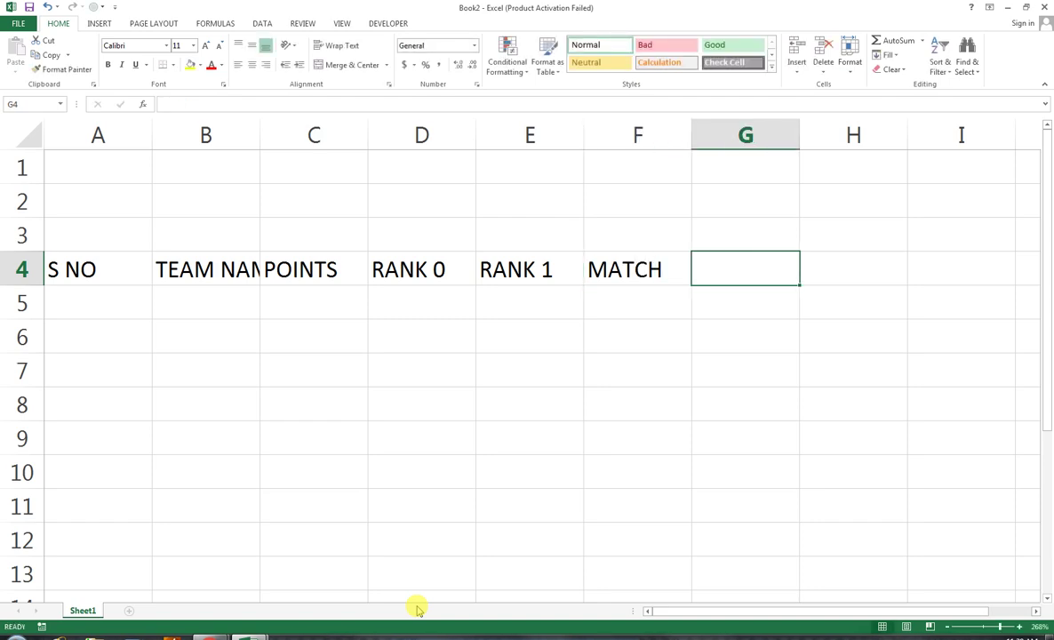
pyautogui.write('OFFS')
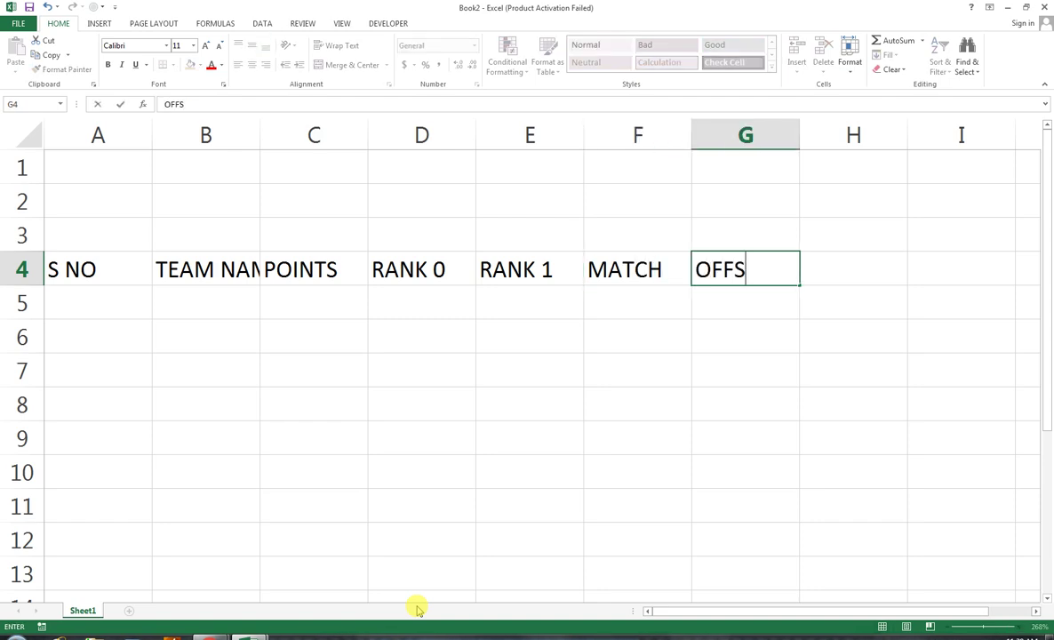
pyautogui.write('ET')
pyautogui.press('Left')
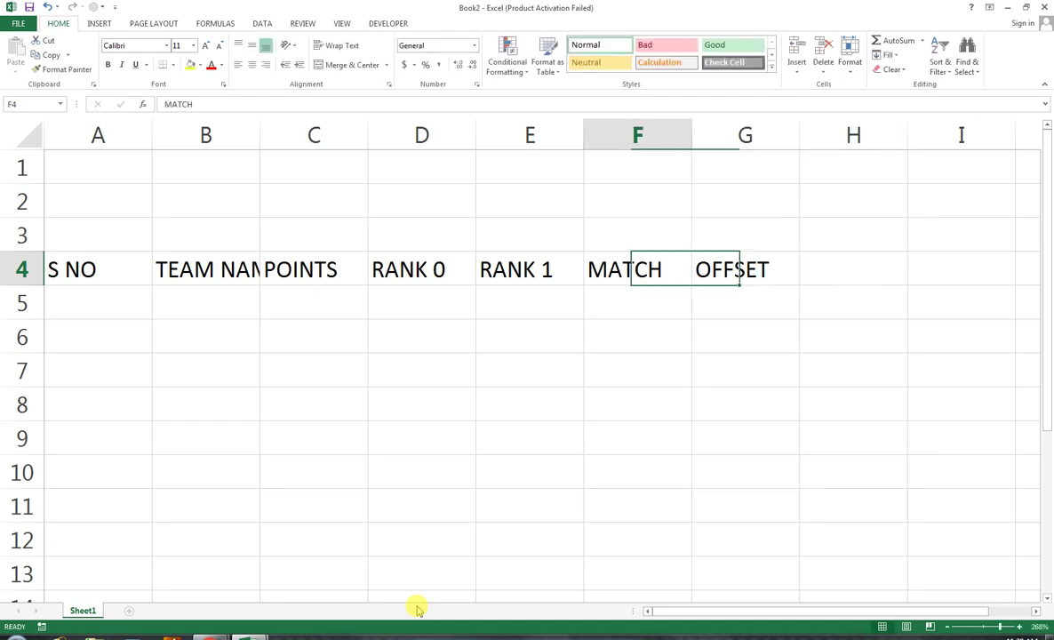
pyautogui.press('Left')
pyautogui.press('Left')
pyautogui.press('Left')
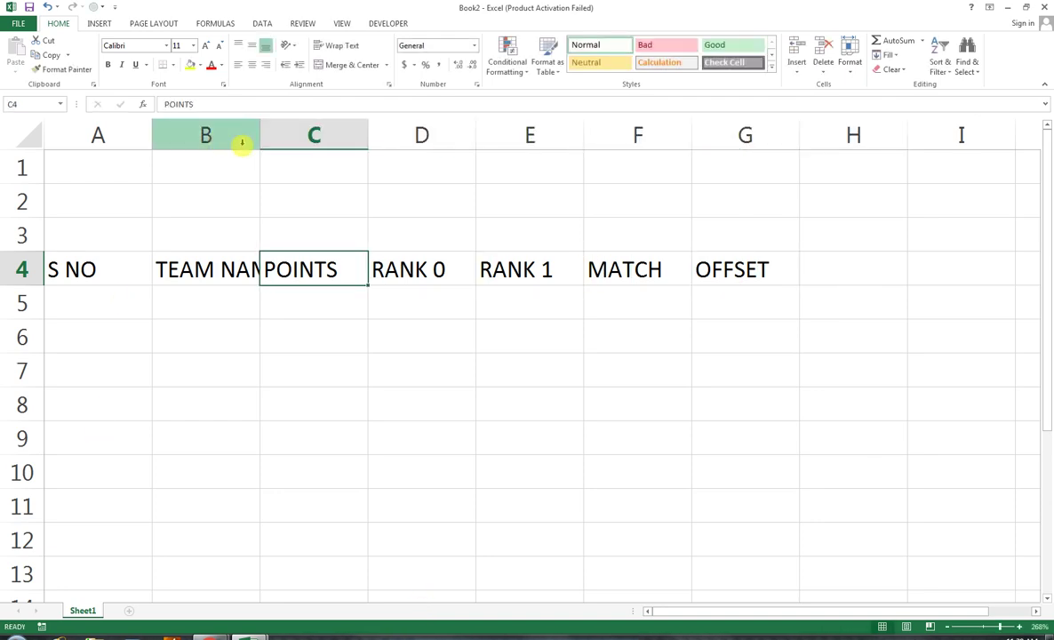
# Autofit column B to fit TEAM NAME and enter serial number 1 in A5
pyautogui.doubleClick(260, 129)
pyautogui.click(118, 305)
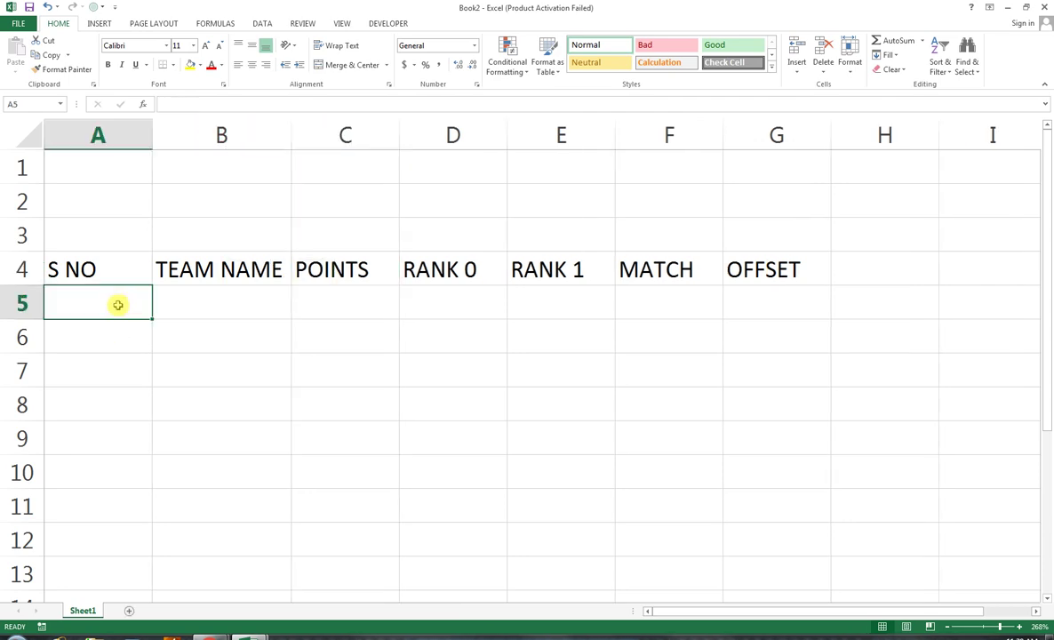
pyautogui.write('1')
pyautogui.press('Return')
pyautogui.click(120, 299)
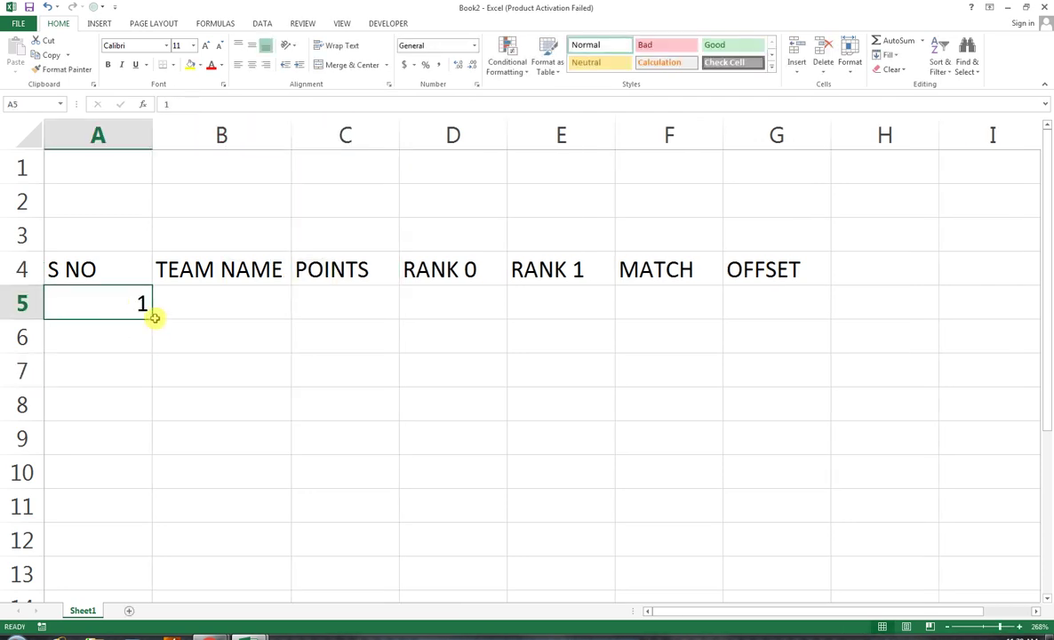
# Fill A5:A13 with 1–9, then enter TEAM 1 in B5 and fill down to TEAM 9
pyautogui.moveTo(154, 317); pyautogui.dragTo(149, 578)
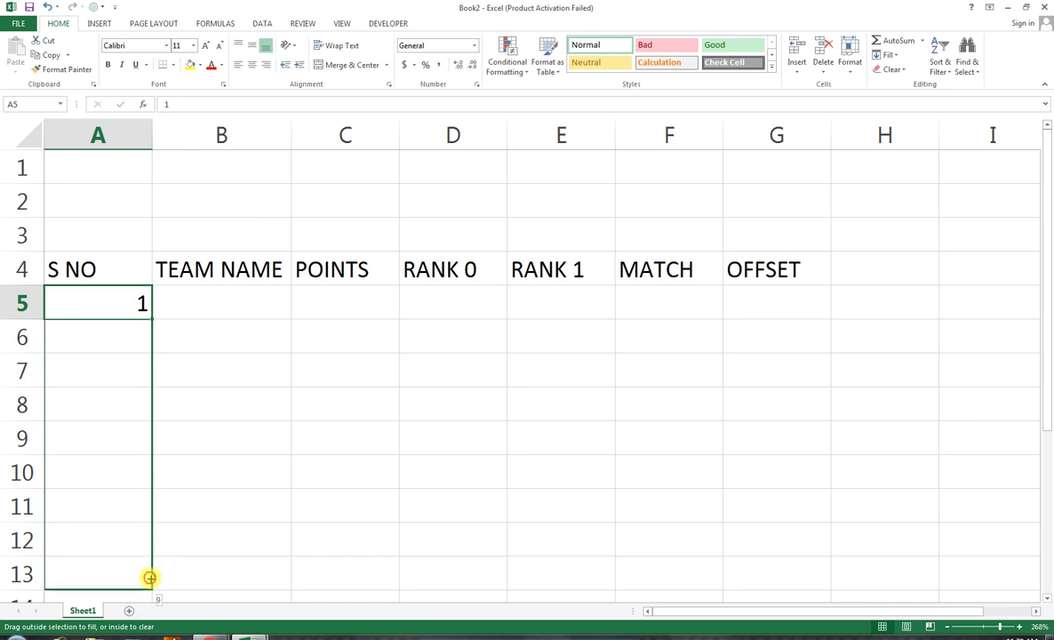
pyautogui.click(243, 303)
pyautogui.write('TE')
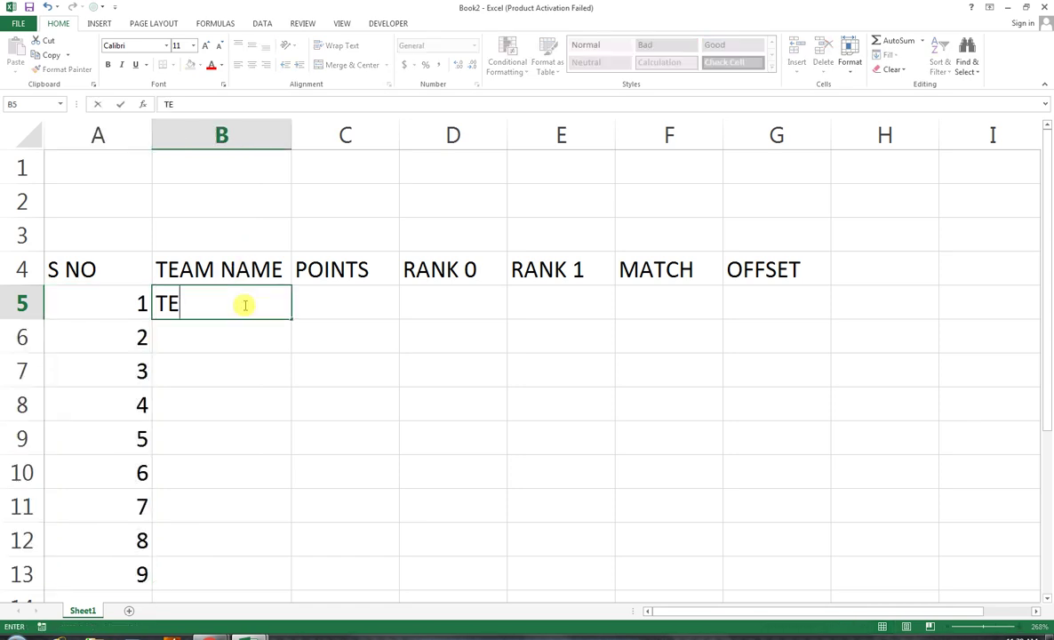
pyautogui.write('AM 1')
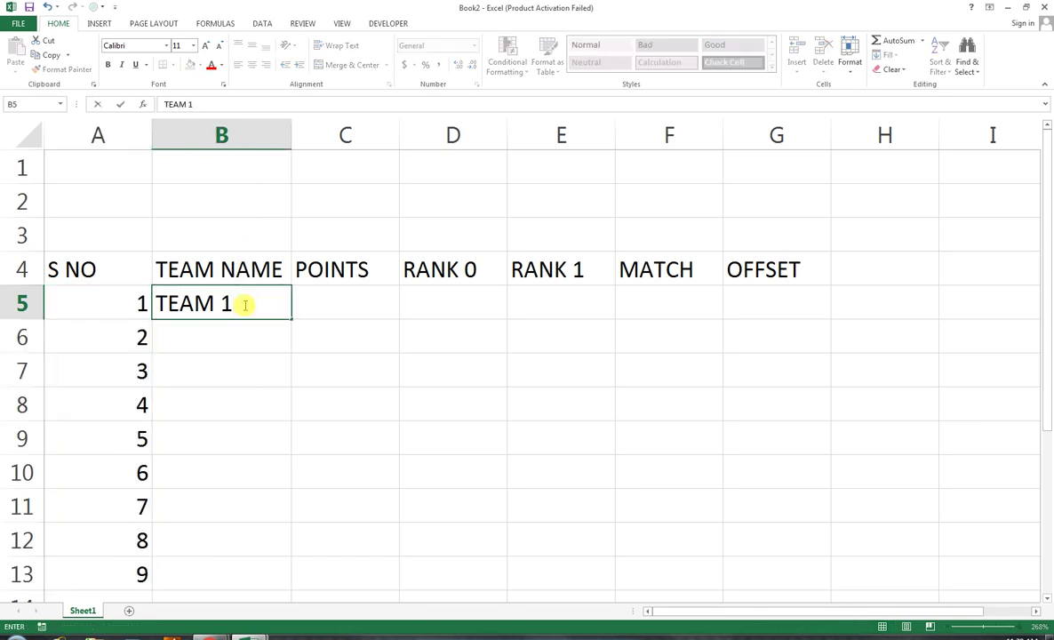
pyautogui.press('Return')
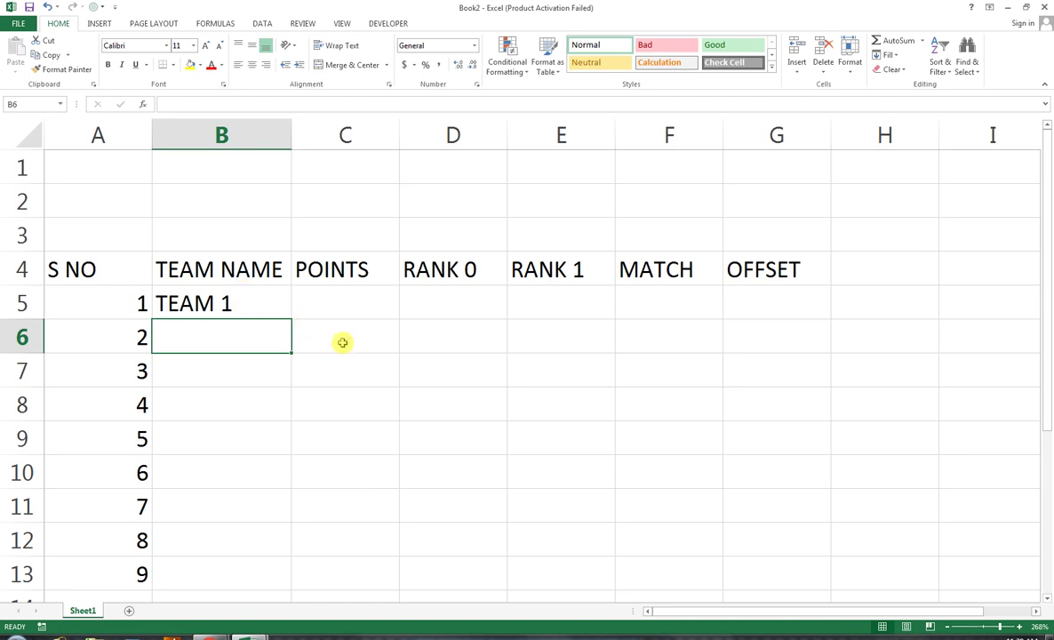
pyautogui.click(256, 288)
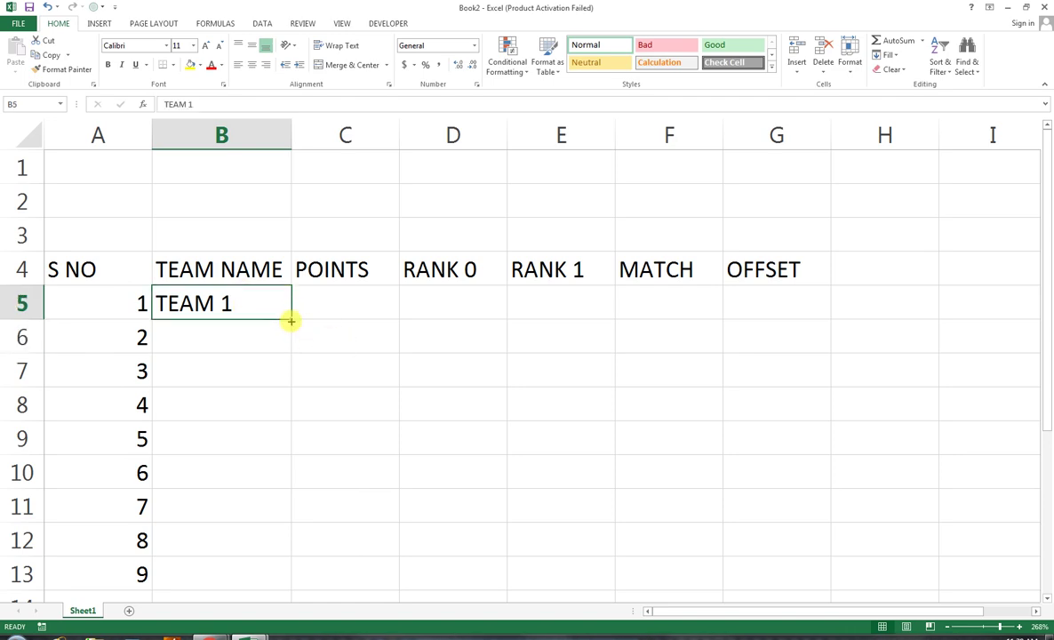
pyautogui.moveTo(291, 319); pyautogui.dragTo(272, 579)
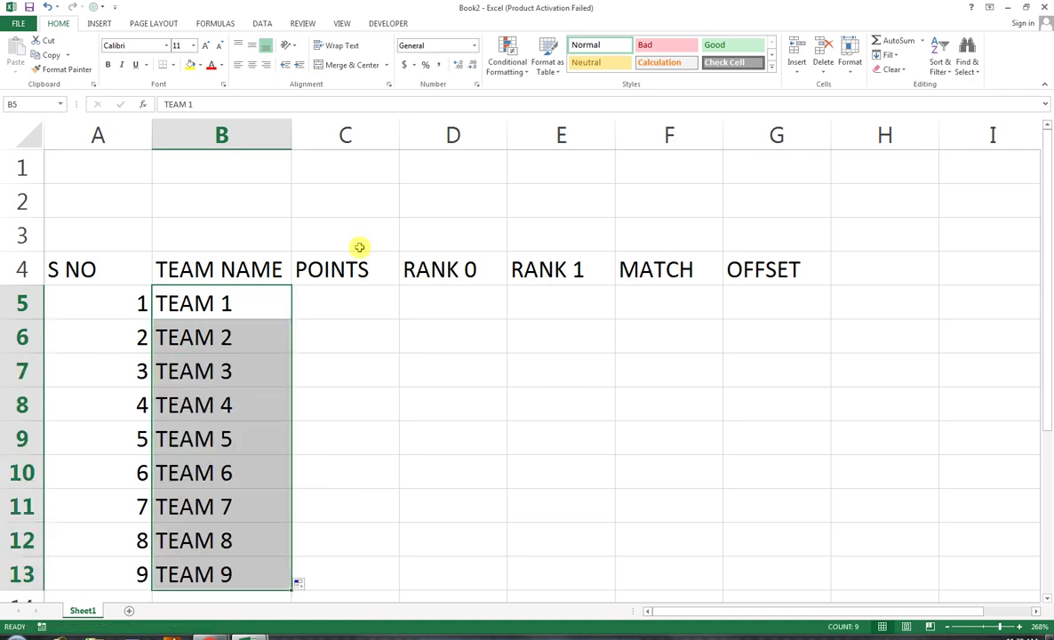
# Enter points 12, 32, 15, 24 and 25 in C5:C9
pyautogui.click(366, 297)
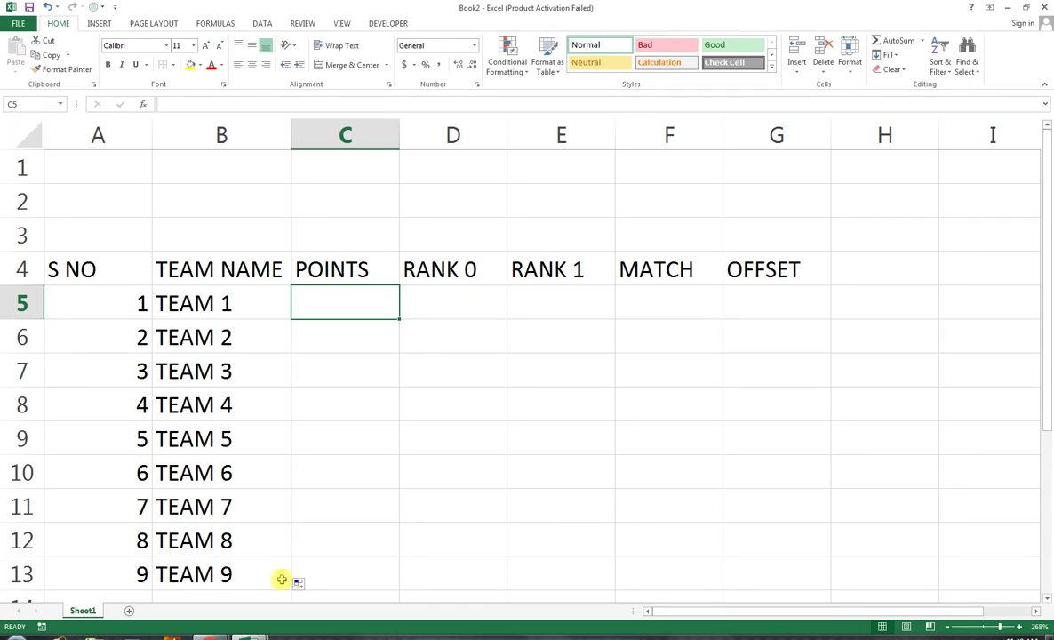
pyautogui.write('12')
pyautogui.press('Return')
pyautogui.write('32')
pyautogui.press('Return')
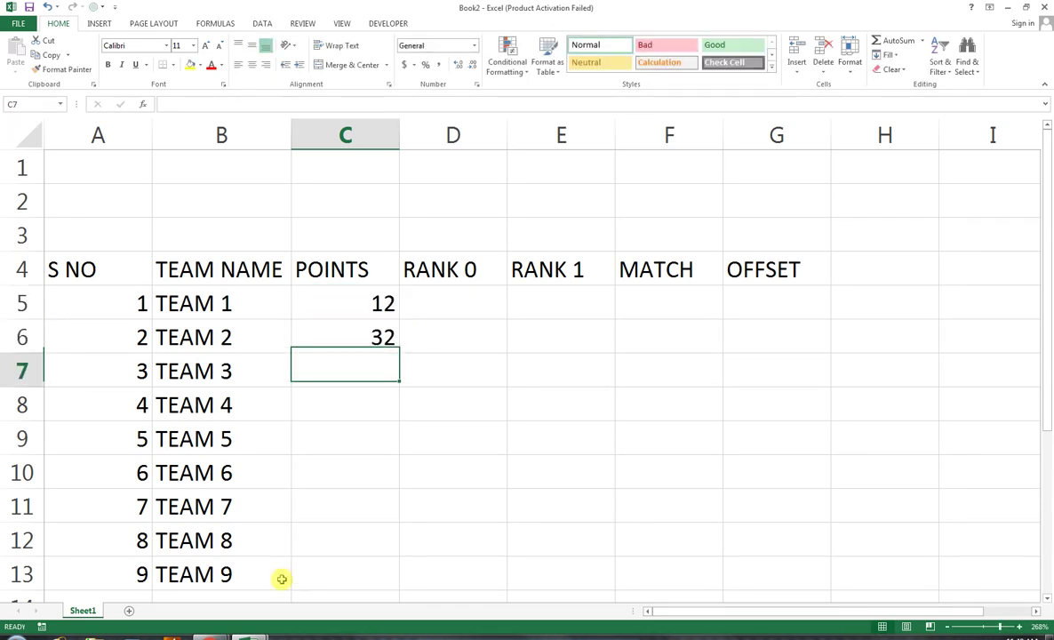
pyautogui.write('15')
pyautogui.press('Return')
pyautogui.write('24')
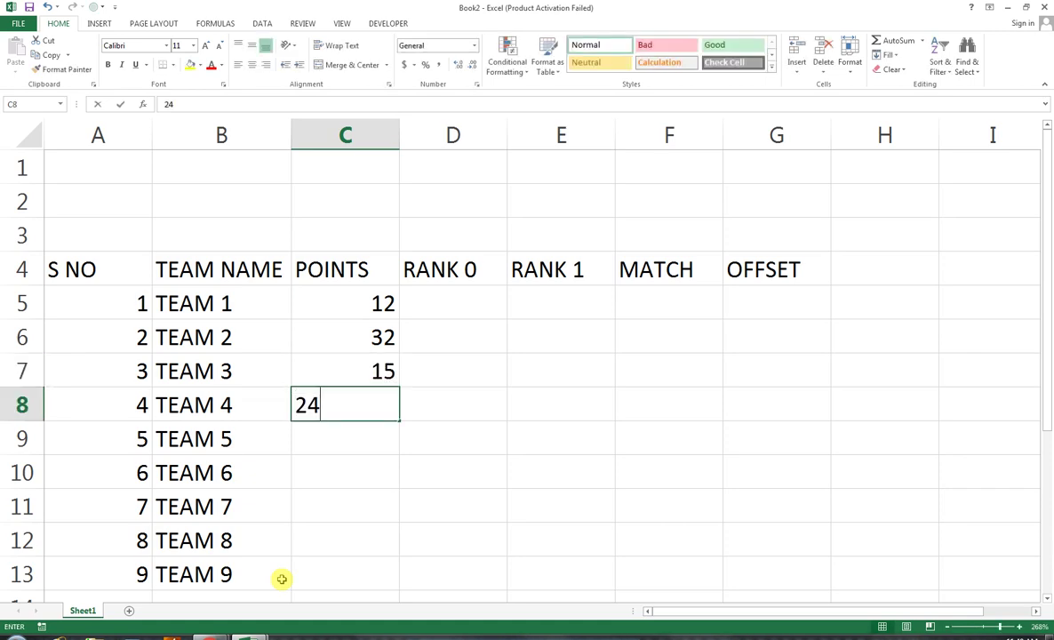
pyautogui.press('Return')
pyautogui.write('25')
pyautogui.press('Return')
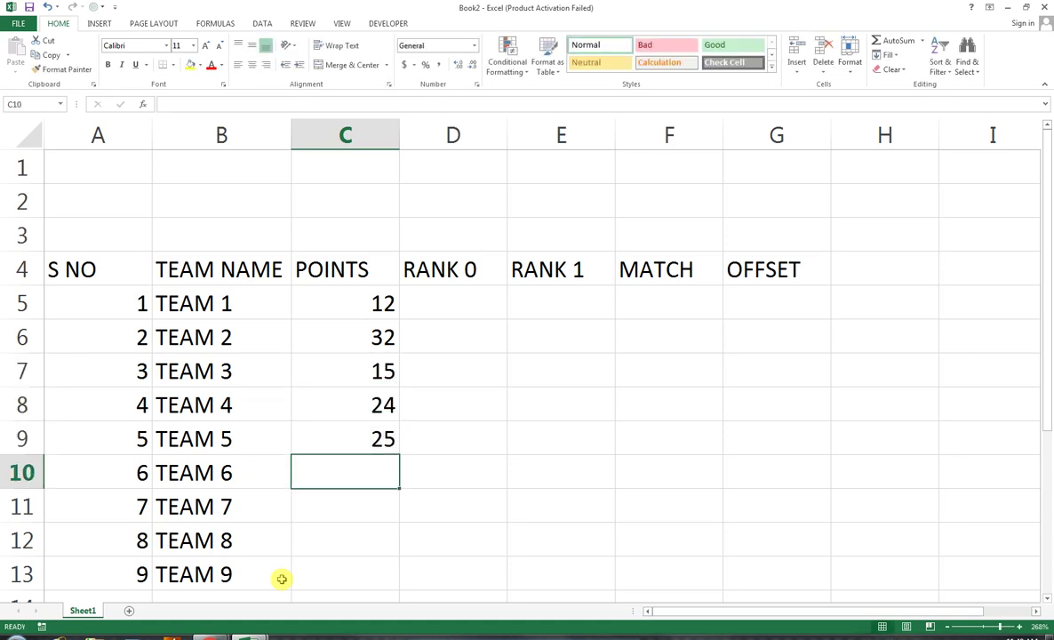
# Enter points 10, 18 and 23 in C10:C12, and 14 in C13, correcting it from 4
pyautogui.write('10')
pyautogui.press('Return')
pyautogui.write('18')
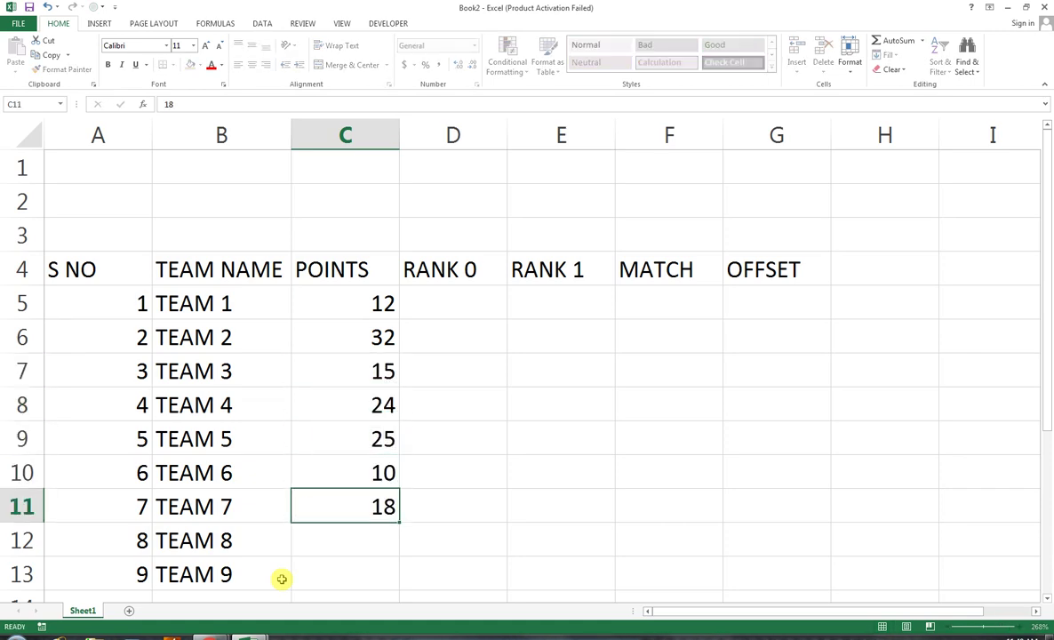
pyautogui.press('Return')
pyautogui.write('23')
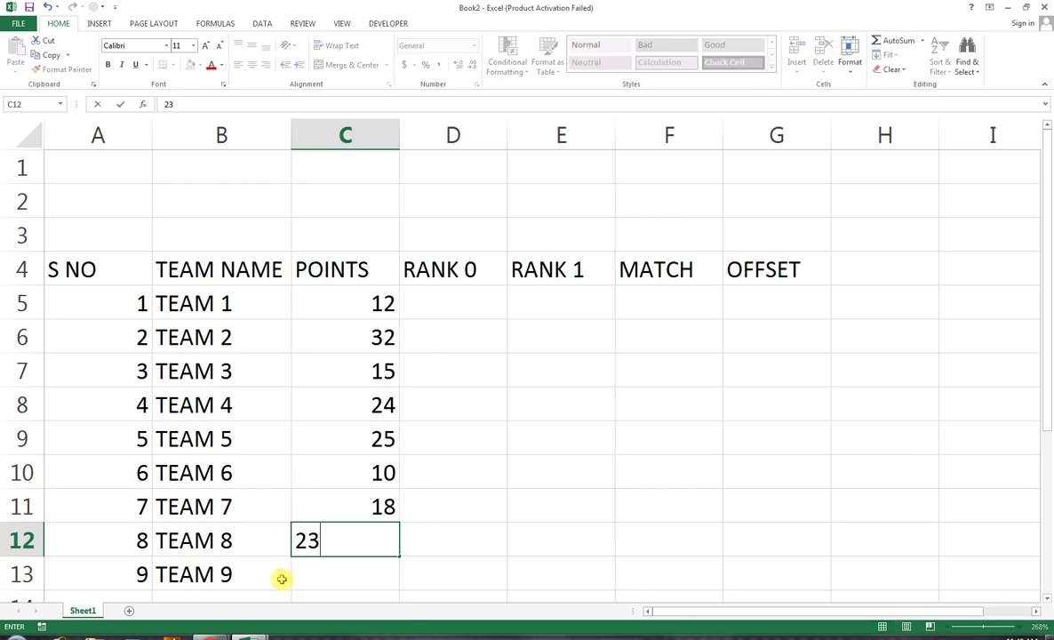
pyautogui.press('Return')
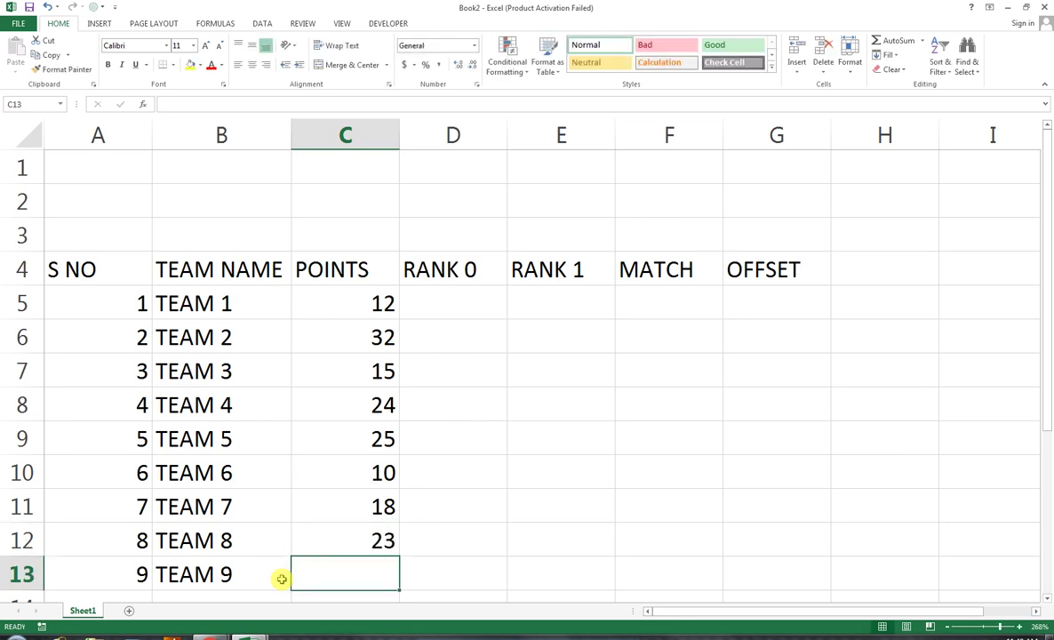
pyautogui.write('4')
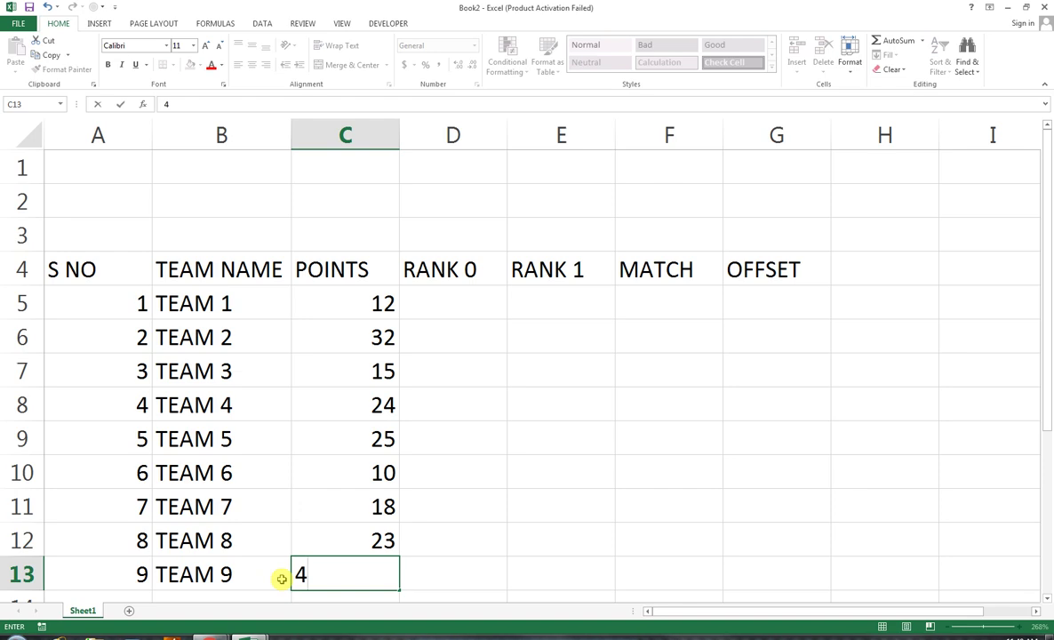
pyautogui.hotkey('ctrl', 'Return')
pyautogui.press('Right')
pyautogui.press('Left')
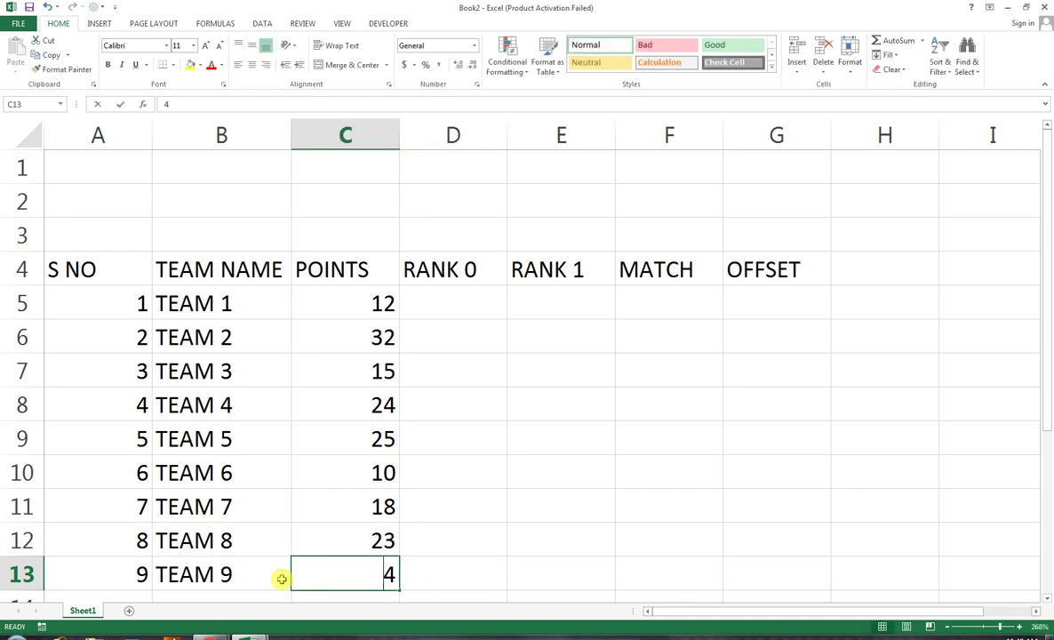
pyautogui.write('14')
pyautogui.press('Tab')
pyautogui.press('Up')
pyautogui.press('Up')
pyautogui.press('Up')
pyautogui.press('Up')
pyautogui.press('Up')
pyautogui.press('Up')
pyautogui.press('Up')
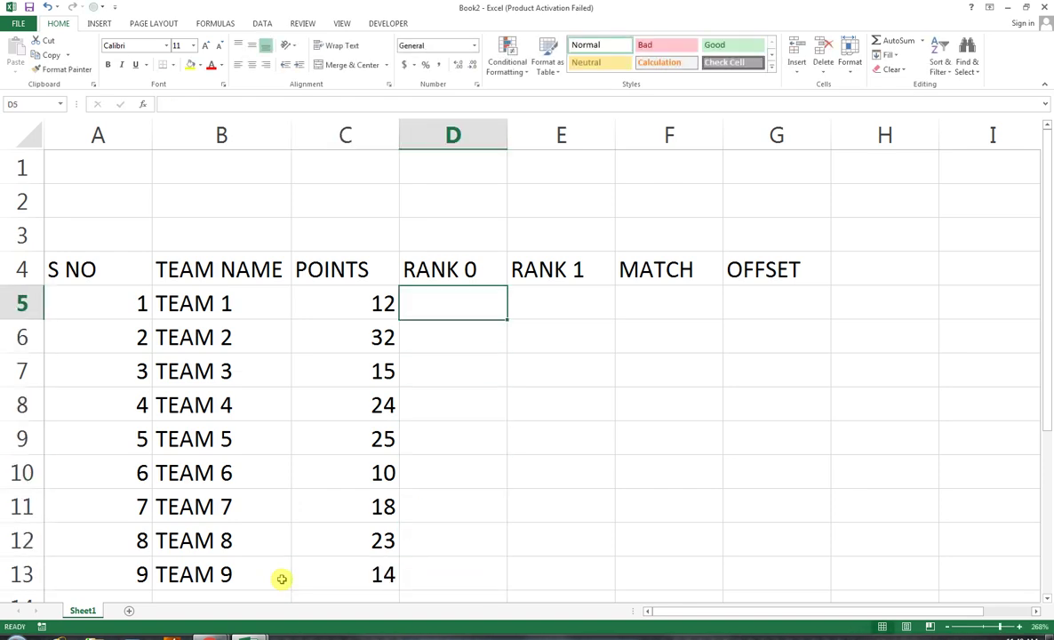
pyautogui.press('Up')
pyautogui.press('Down')
pyautogui.press('Up')
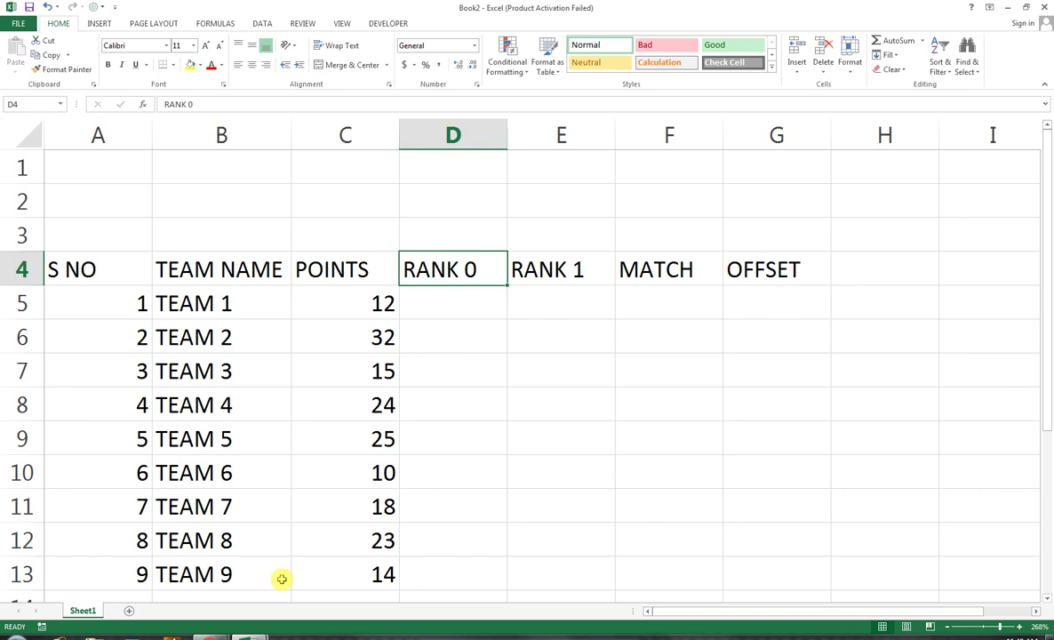
pyautogui.moveTo(380, 302)
pyautogui.mouseDown()
pyautogui.moveTo(371, 531)
pyautogui.moveTo(383, 560)
pyautogui.mouseUp()
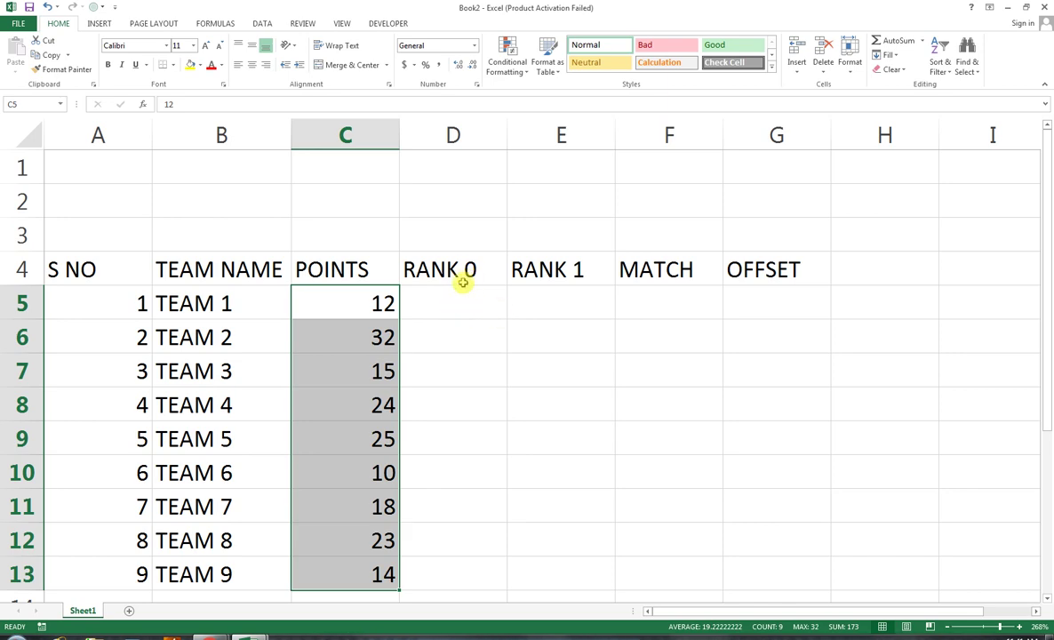
pyautogui.click(473, 301)
pyautogui.press('Return')
pyautogui.click(473, 301)
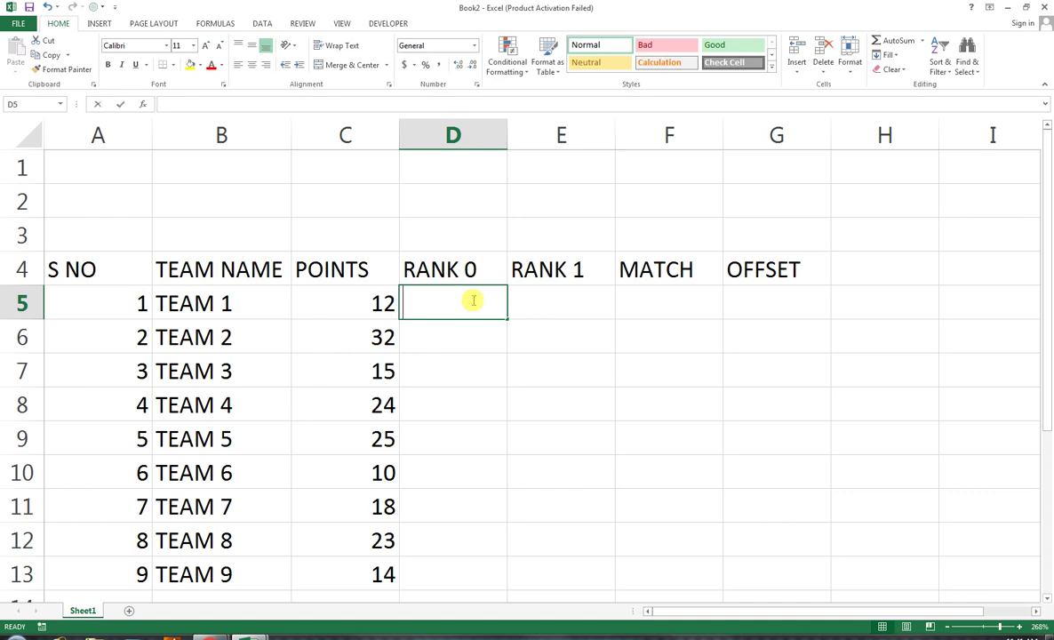
# In D5, begin =RANK( with C5 as the number argument
pyautogui.write('=')
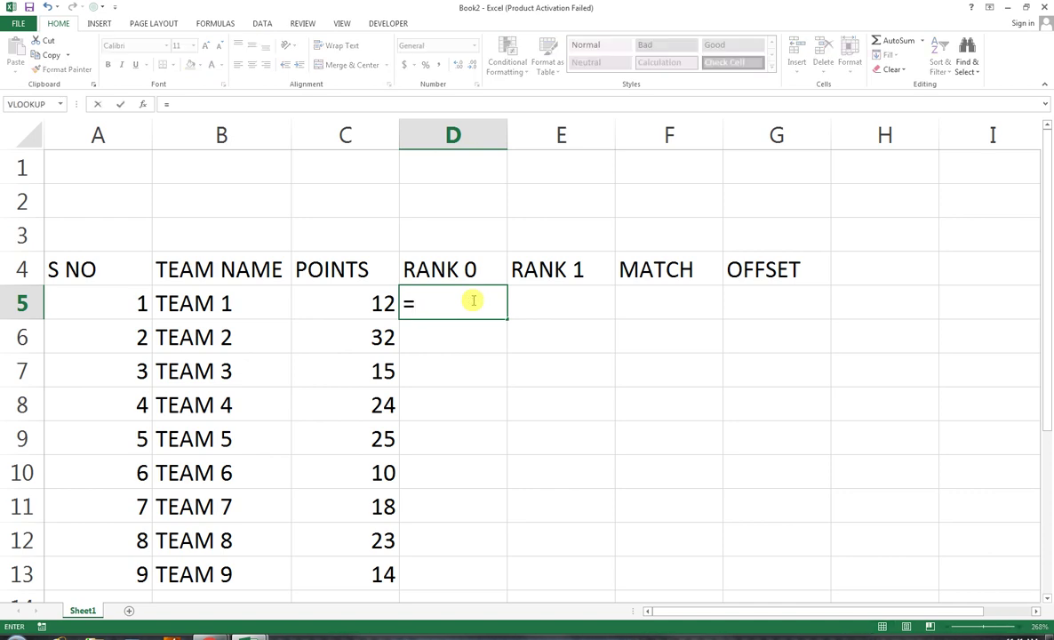
pyautogui.write('RAN')
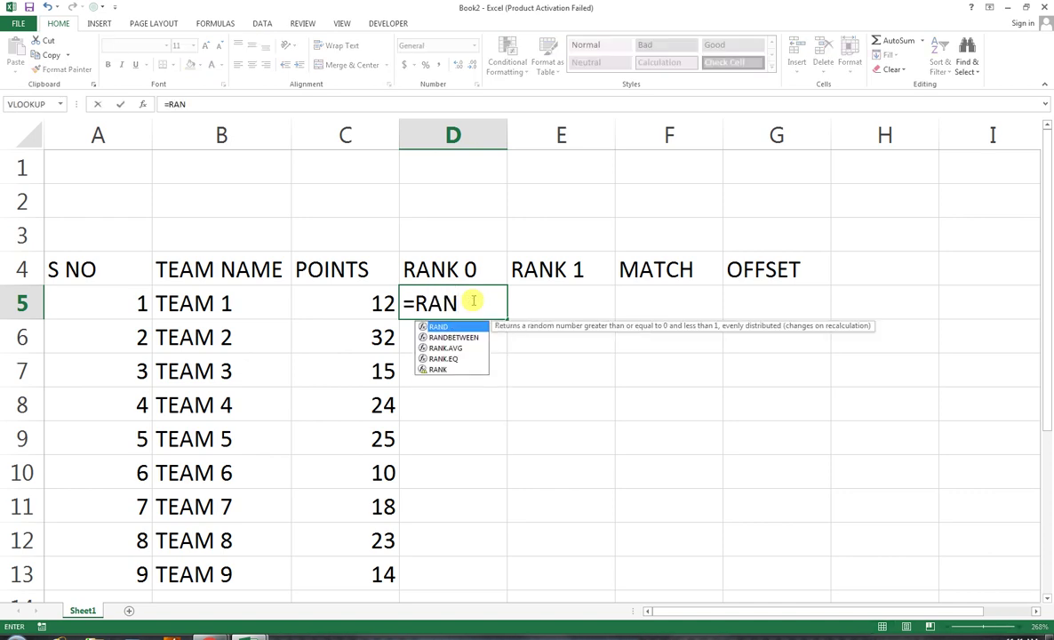
pyautogui.write('K')
pyautogui.press('Down')
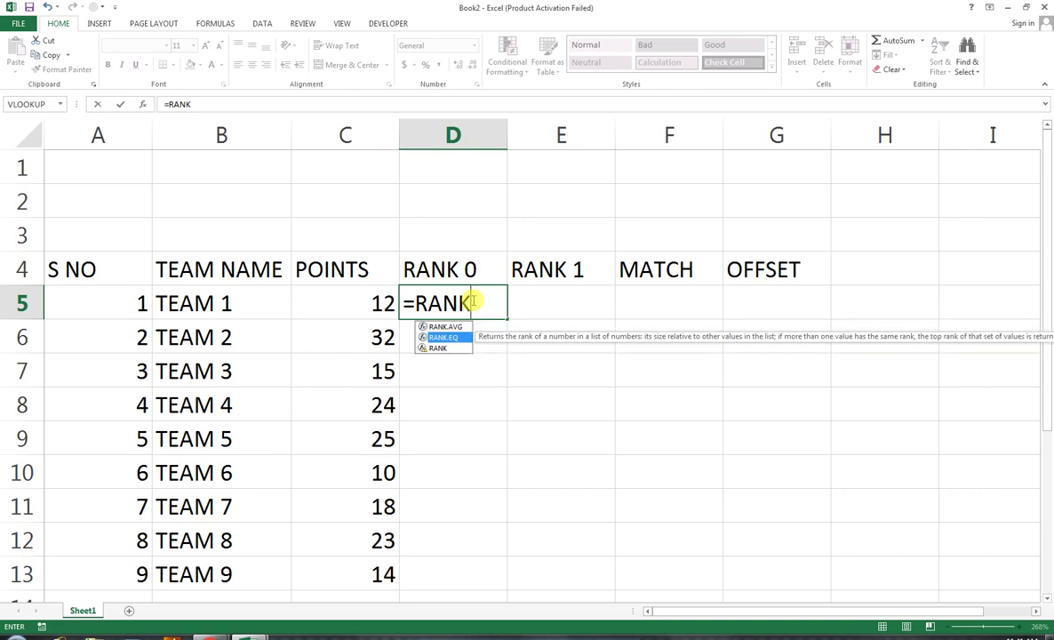
pyautogui.press('Down')
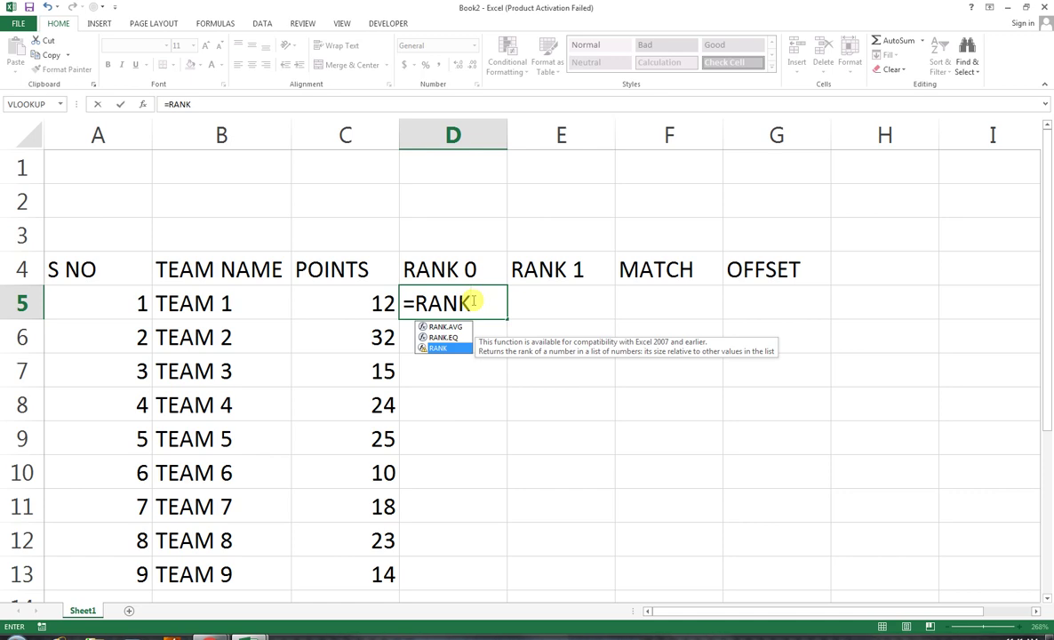
pyautogui.press('Tab')
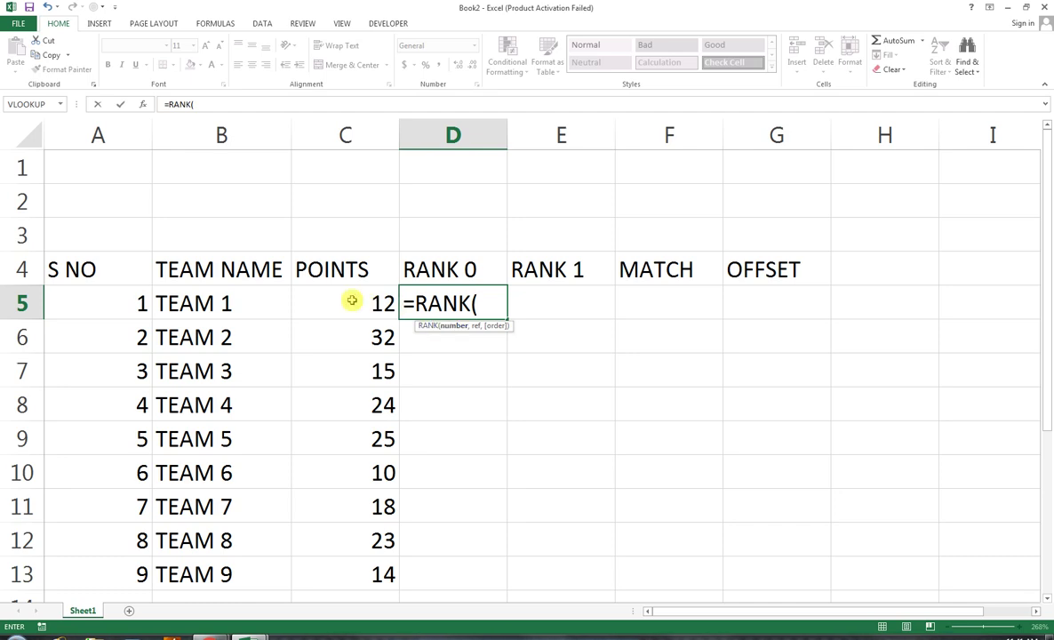
pyautogui.click(352, 300)
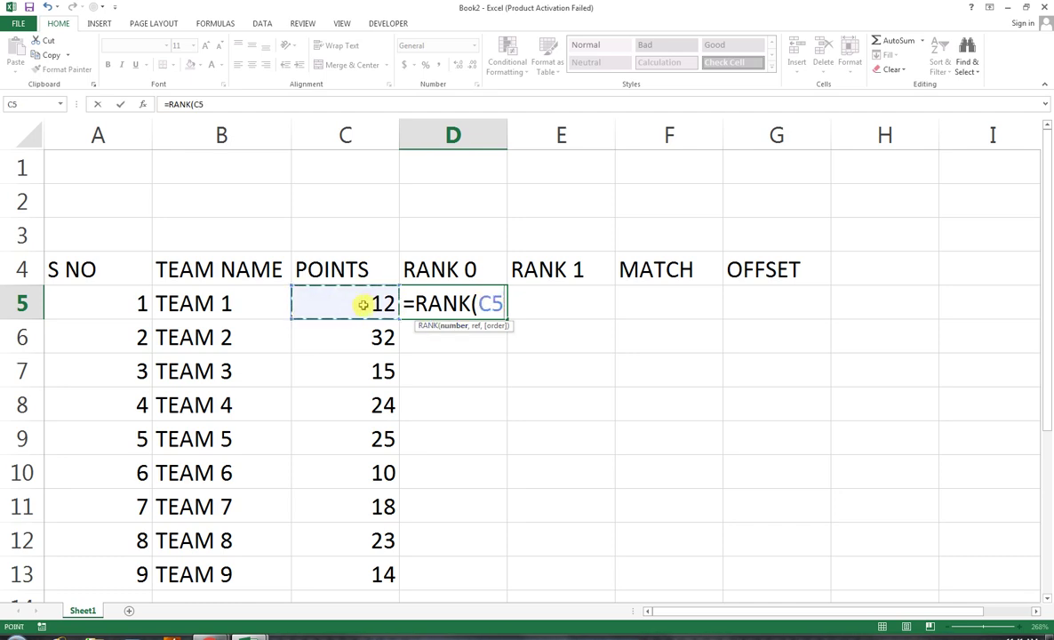
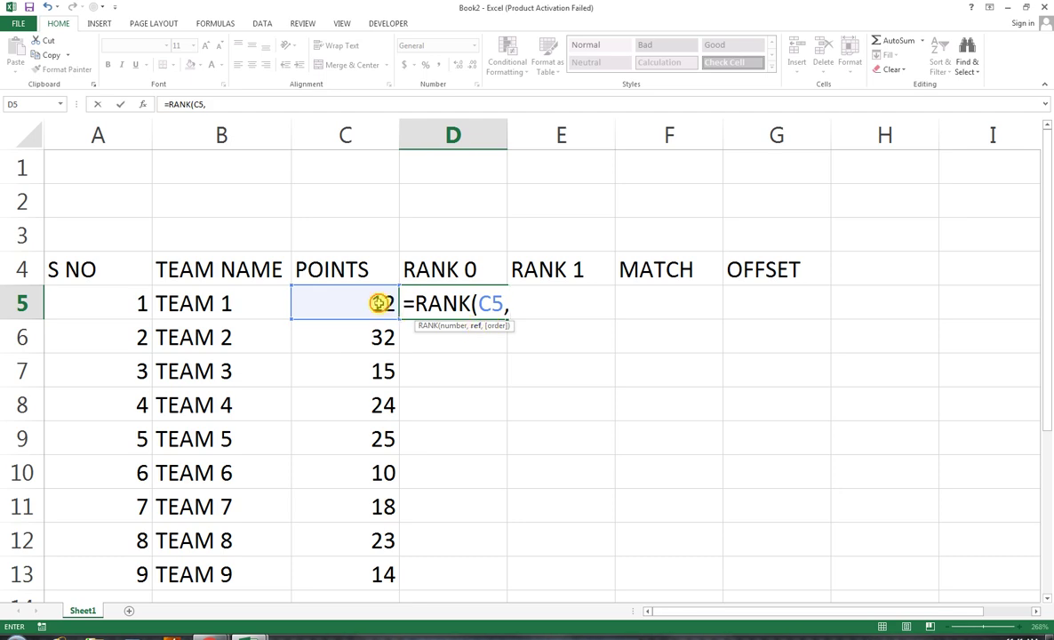
# Complete =RANK(C5,$C$5:$C$13,0) in D5, ranking TEAM 1's 12 points descending as 8
pyautogui.moveTo(382, 304); pyautogui.dragTo(383, 570)
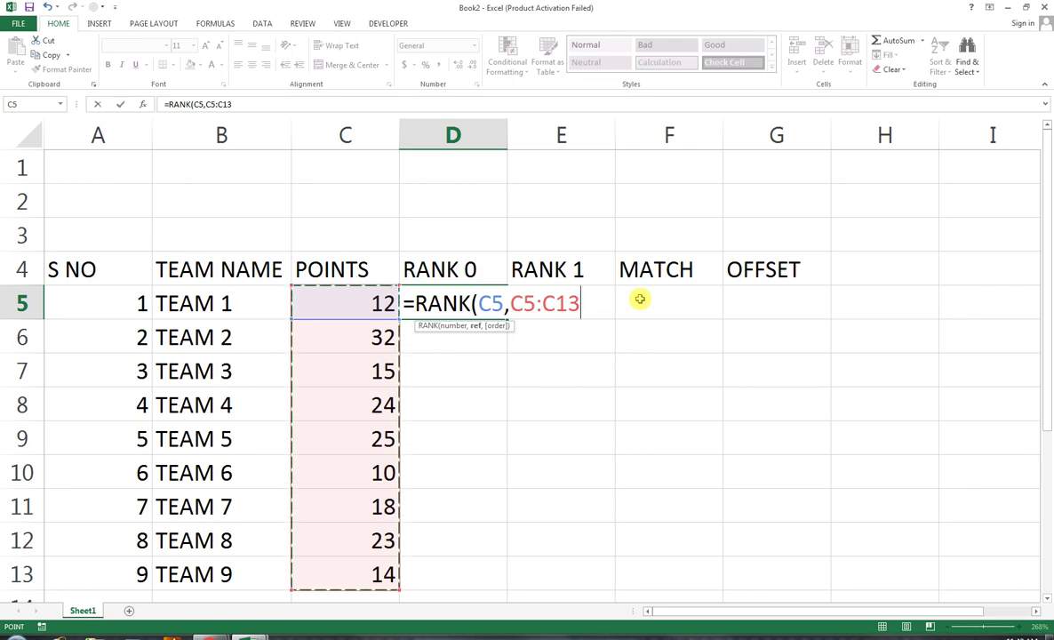
pyautogui.press('F4')
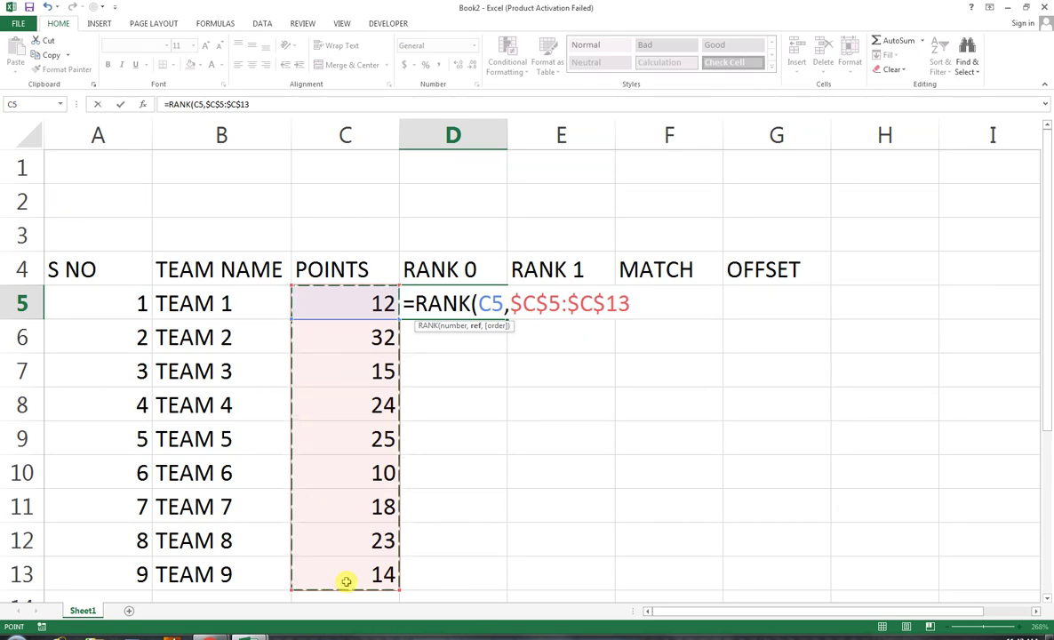
pyautogui.write(',')
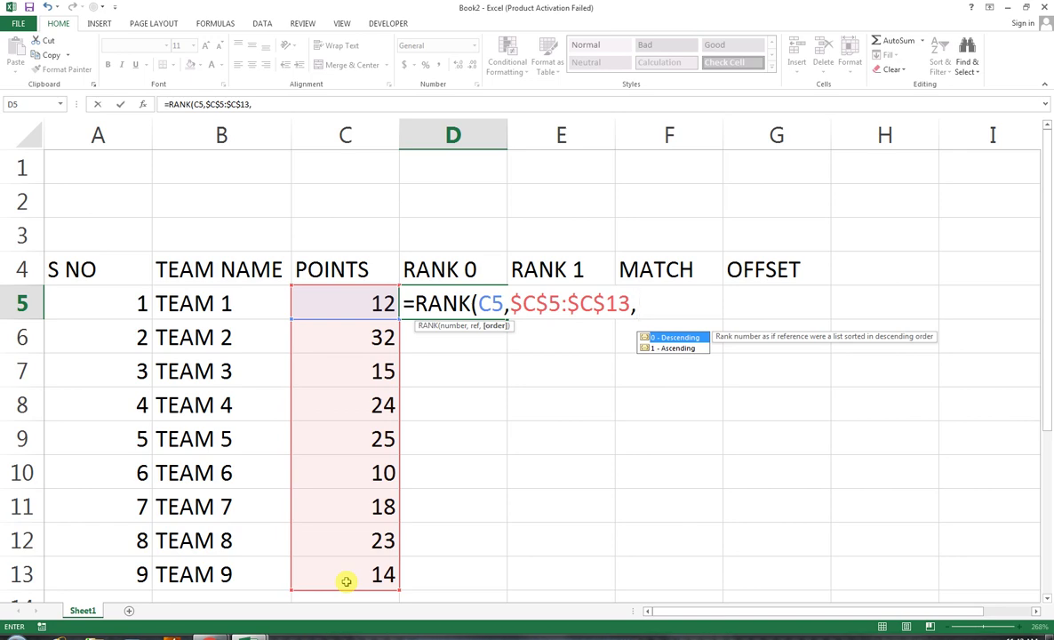
pyautogui.press('Down')
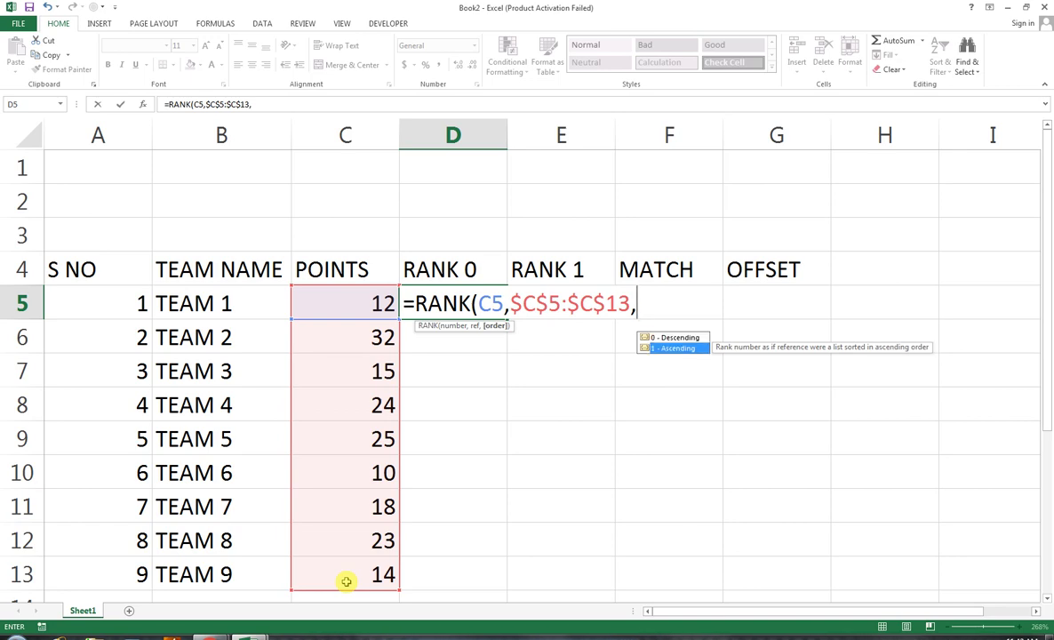
pyautogui.press('Up')
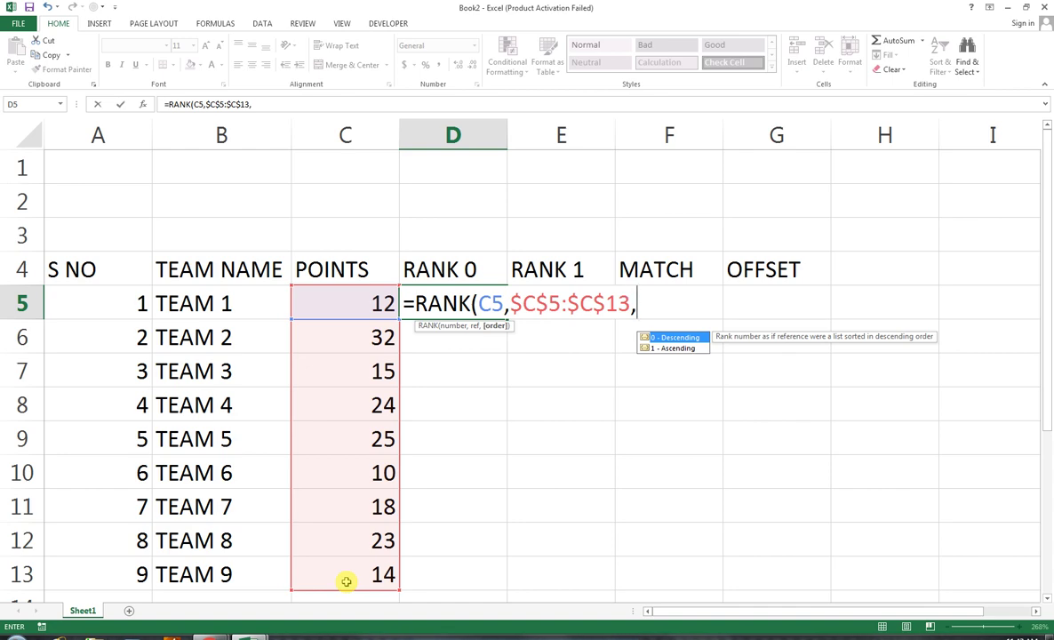
pyautogui.write('0')
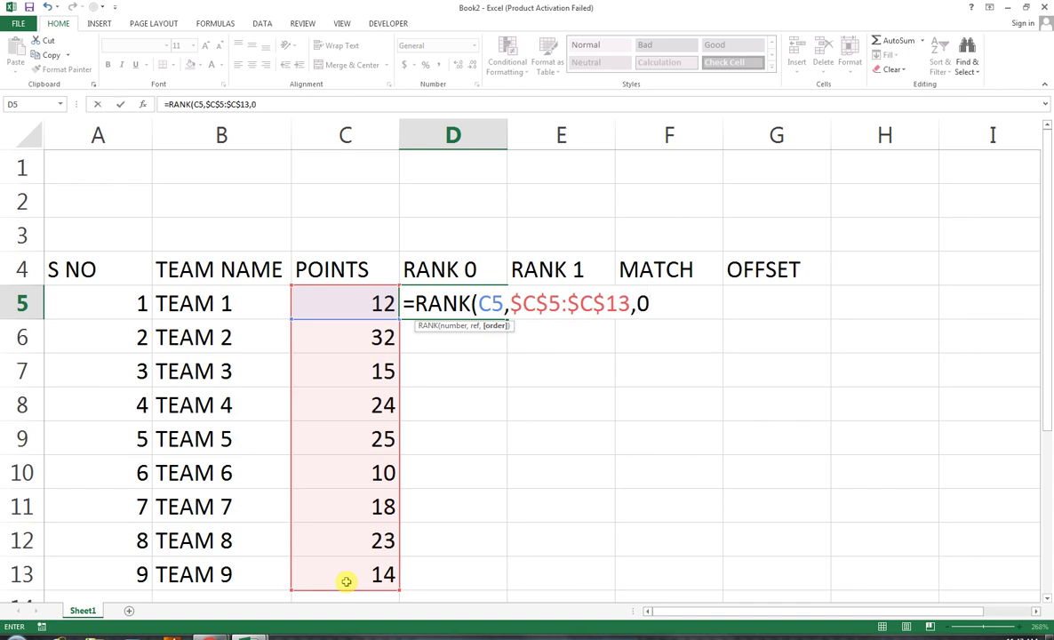
pyautogui.write(')')
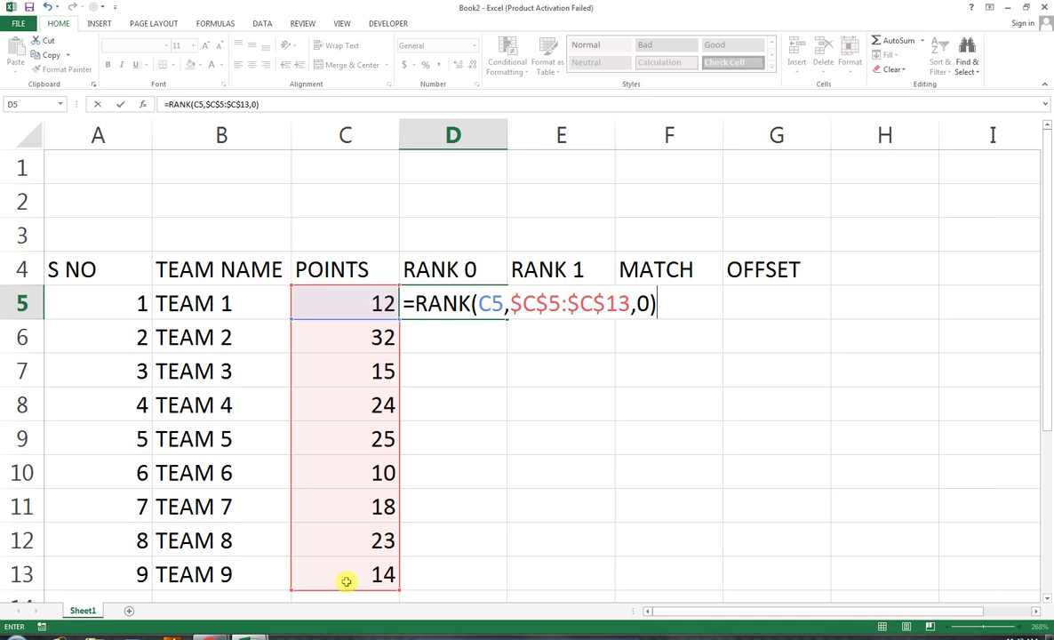
pyautogui.press('Return')
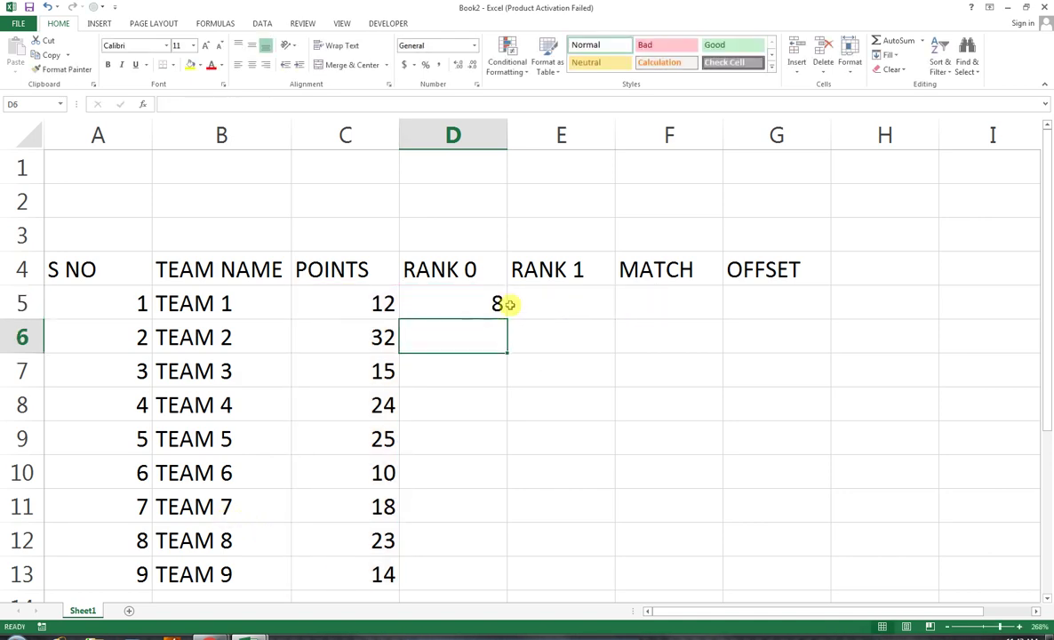
# Copy D5's RANK formula down through D13 for all nine teams
pyautogui.click(489, 303)
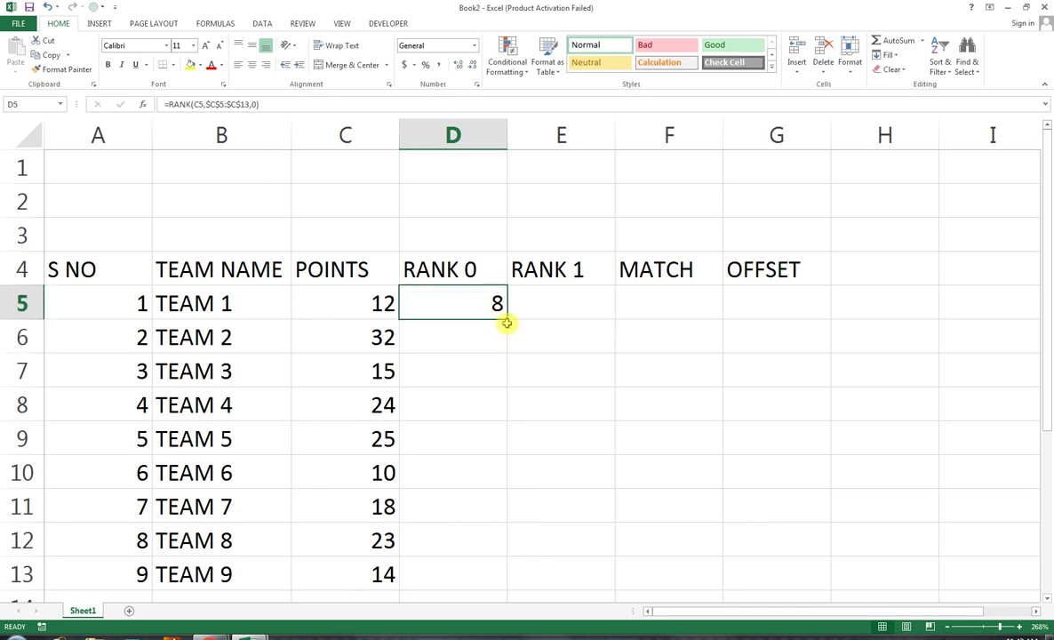
pyautogui.moveTo(507, 320); pyautogui.dragTo(475, 586)
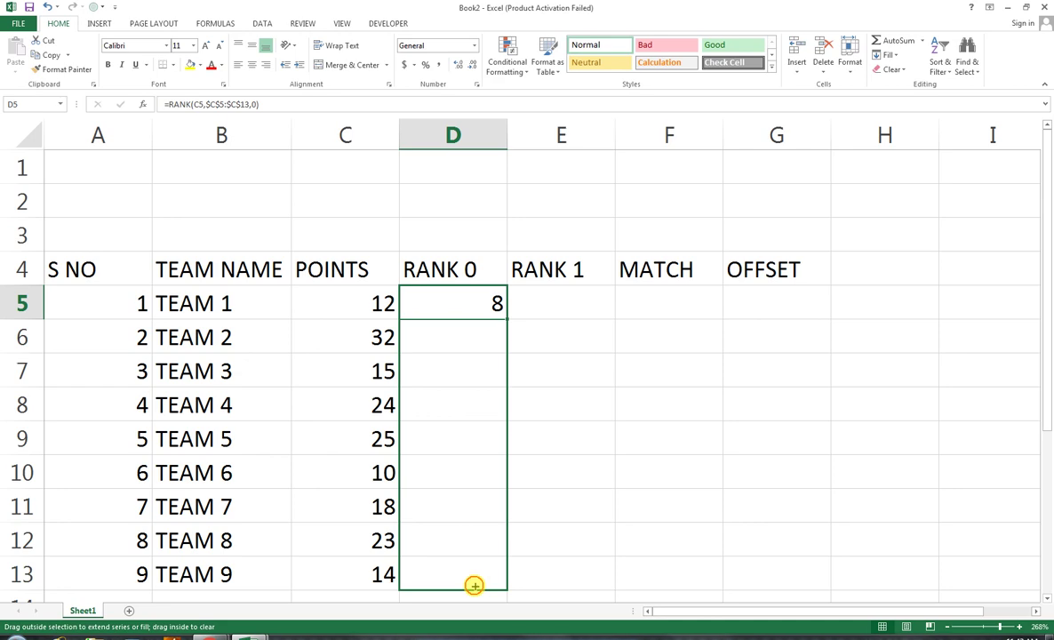
pyautogui.moveTo(475, 586); pyautogui.dragTo(475, 586)
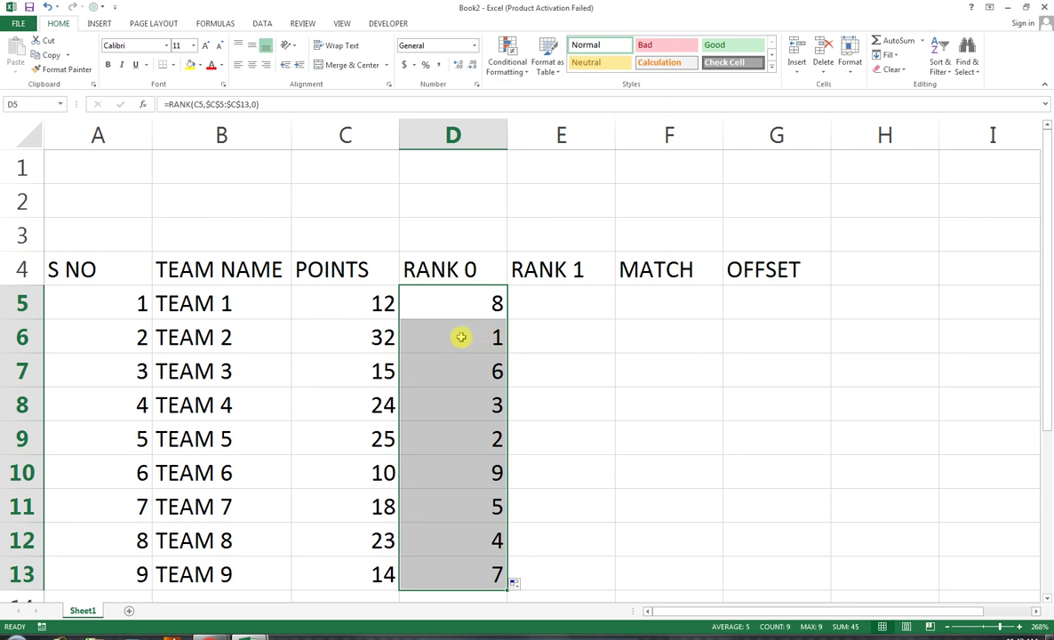
# Rename the D4 header to POSITION
pyautogui.click(449, 262)
pyautogui.write('POS')
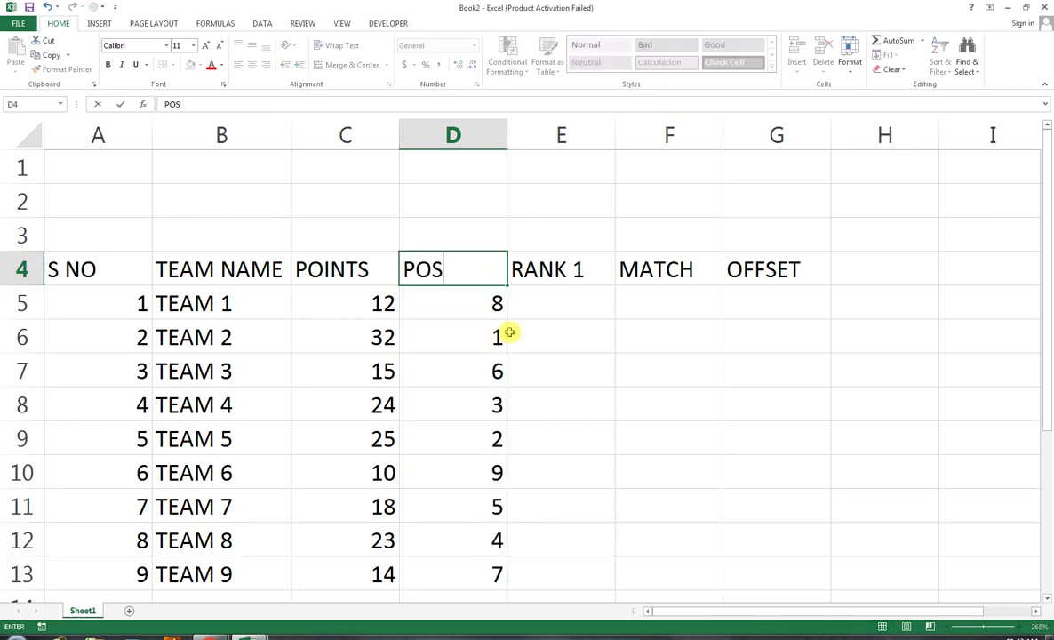
pyautogui.write('ITION')
pyautogui.press('Return')
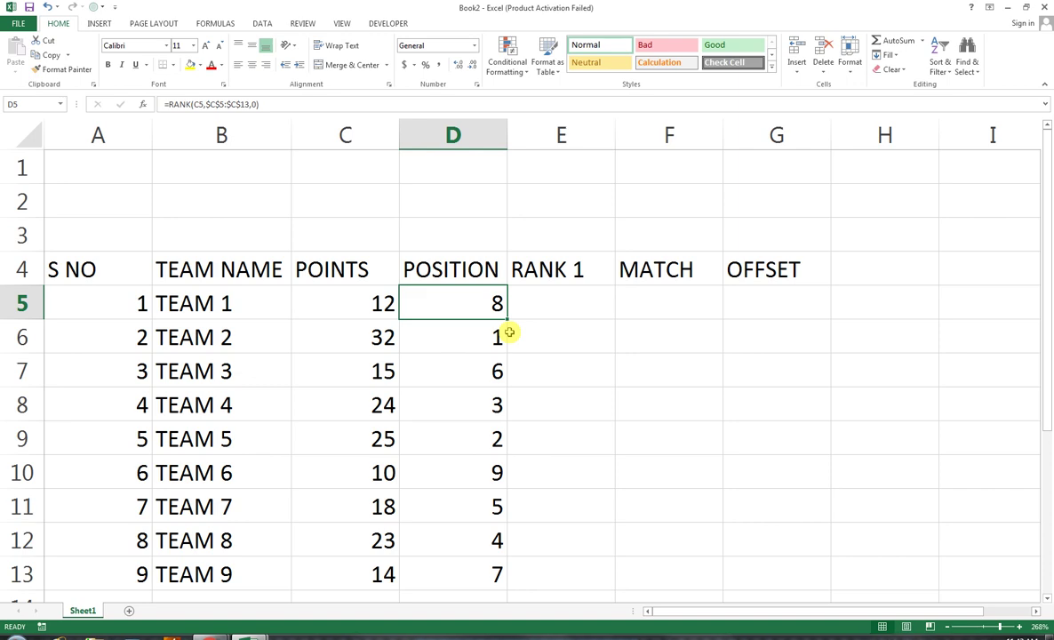
# Change TEAM 6's points in C10 to 35 so it ranks first
pyautogui.press('Left')
pyautogui.press('Down')
pyautogui.press('Down')
pyautogui.press('Down')
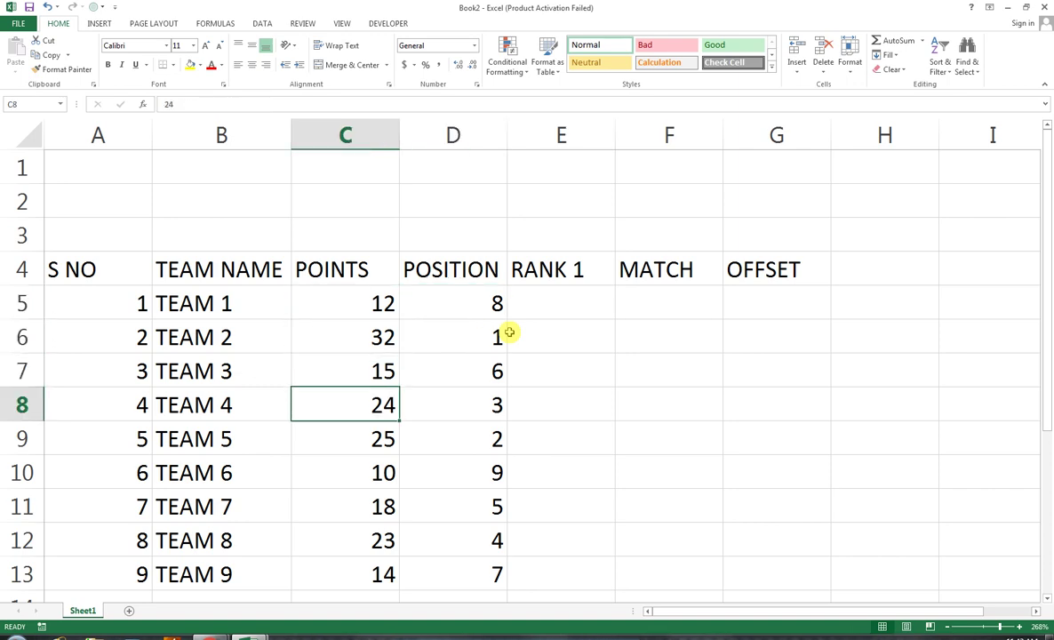
pyautogui.press('Down')
pyautogui.press('Down')
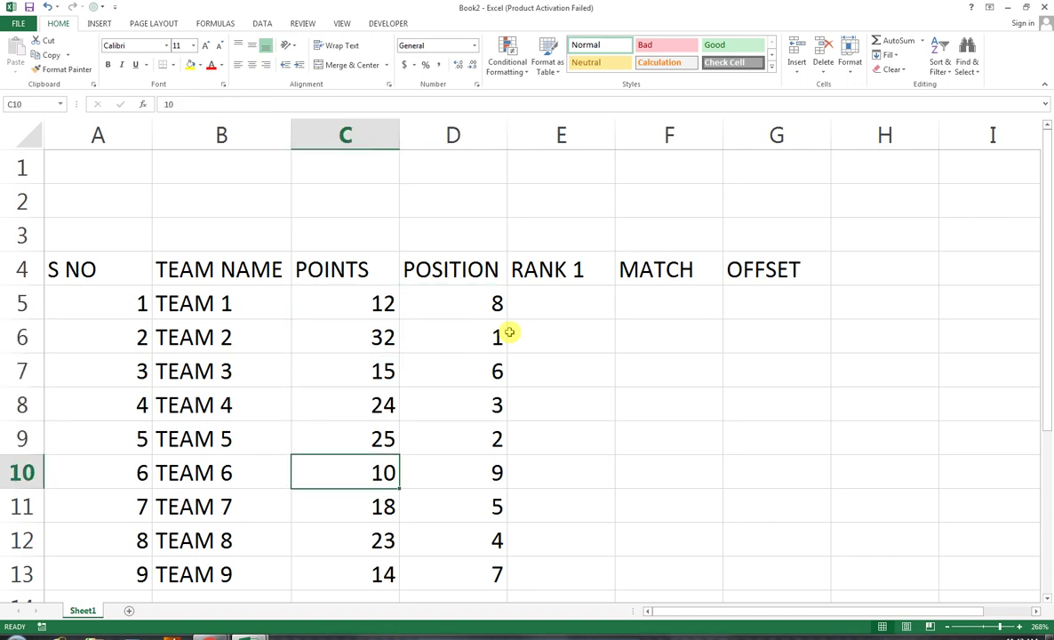
pyautogui.write('3')
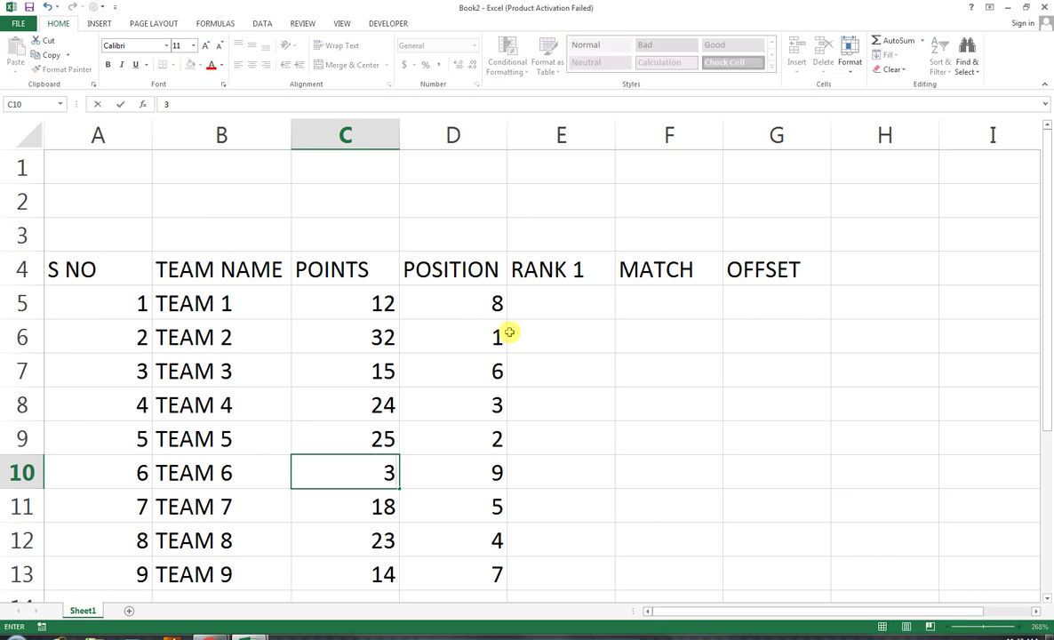
pyautogui.write('5')
pyautogui.press('Tab')
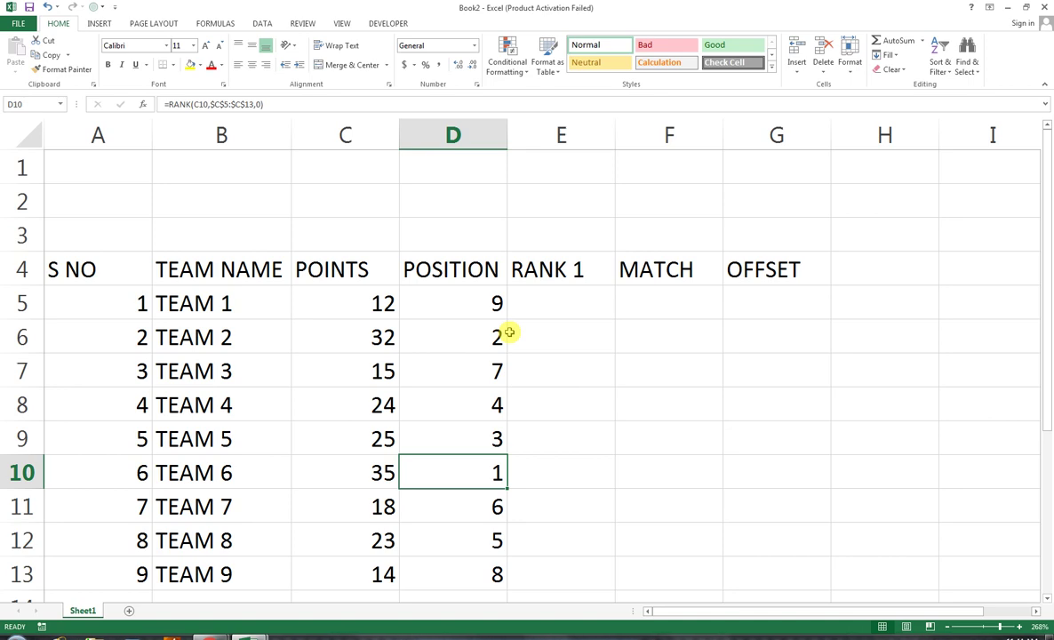
pyautogui.press('Right')
pyautogui.press('Up')
pyautogui.press('Up')
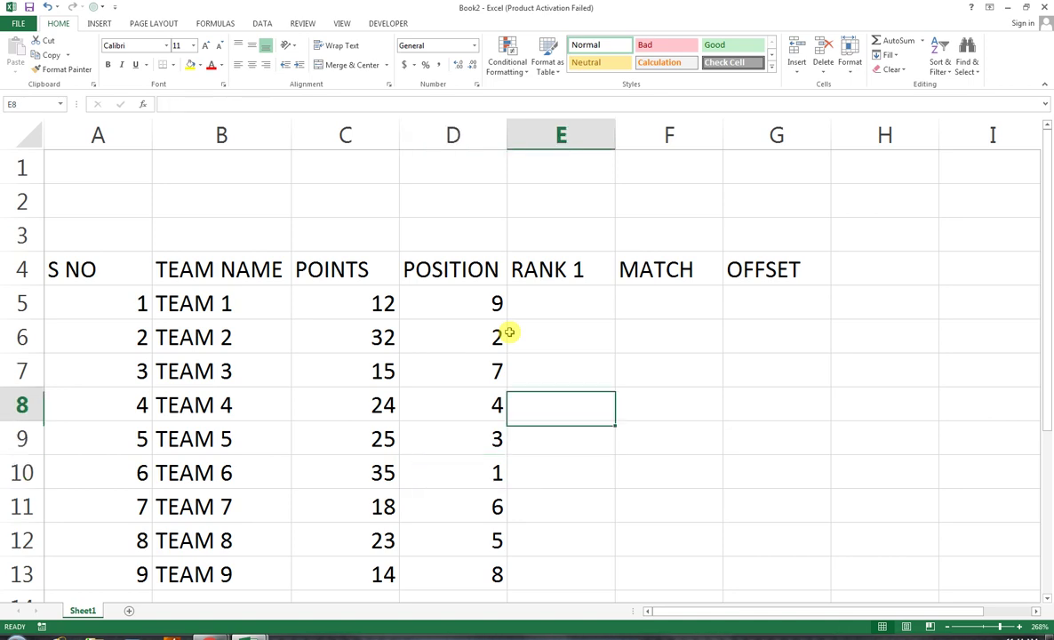
pyautogui.press('Up')
pyautogui.press('Up')
pyautogui.press('Up')
pyautogui.press('Up')
pyautogui.press('Down')
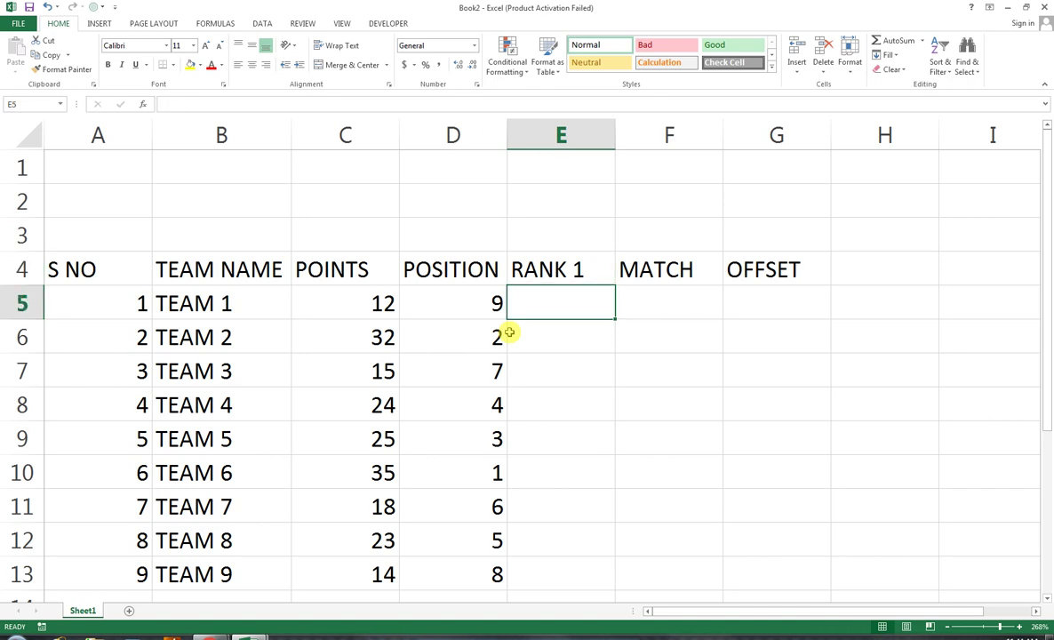
# Start a RANK formula in E5 using C5 as the number to rank
pyautogui.press('Left')
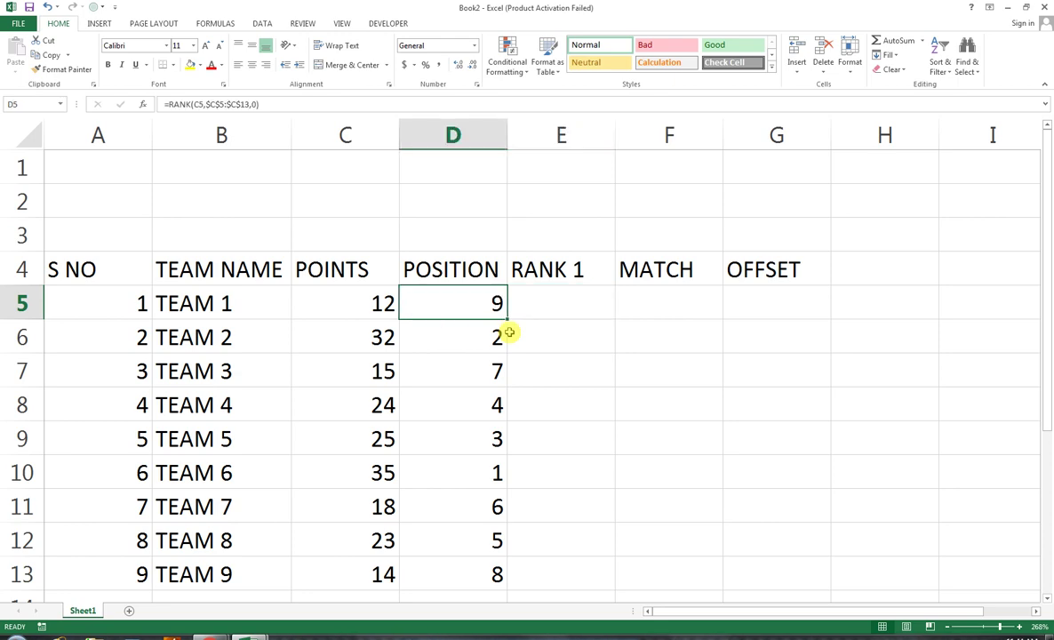
pyautogui.press('Down')
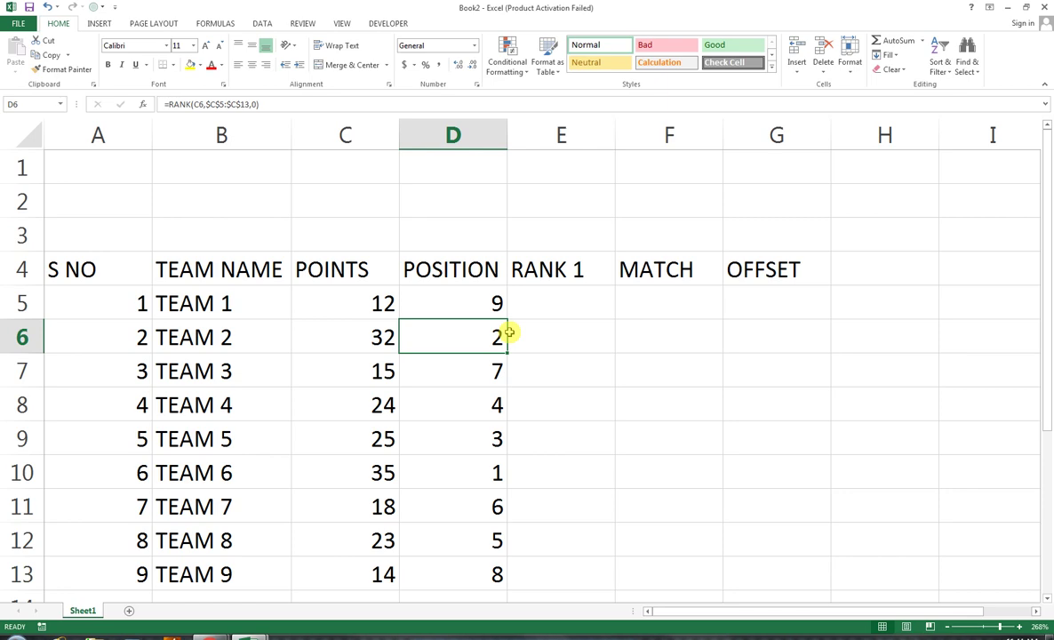
pyautogui.press('Up')
pyautogui.press('Right')
pyautogui.write('=RANK')
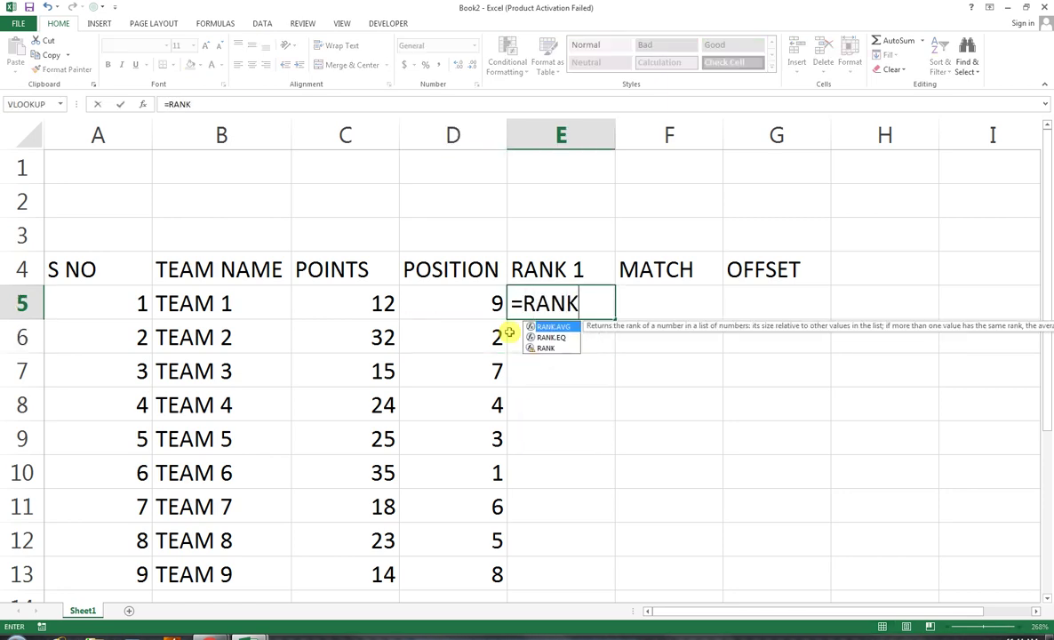
pyautogui.write('(')
pyautogui.press('Left')
pyautogui.press('Left')
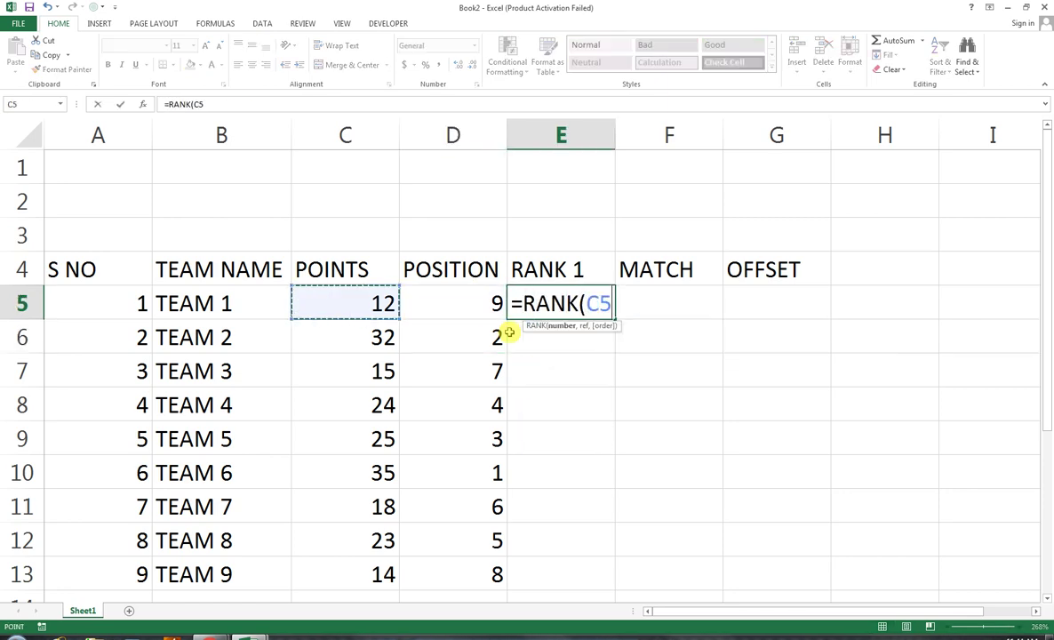
pyautogui.write(',')
# Finish it as =RANK(C5,$C$5:$C$13,1) for ascending order, giving 1
pyautogui.press('Left')
pyautogui.press('Left')
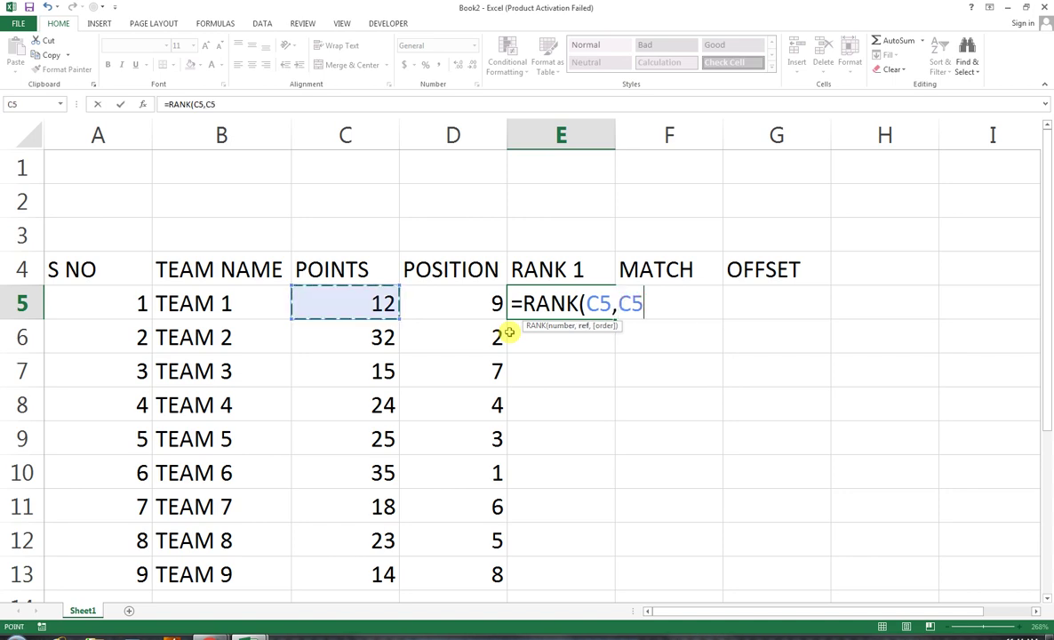
pyautogui.hotkey('shift', 'Down')
pyautogui.hotkey('shift', 'Down')
pyautogui.hotkey('shift', 'Down')
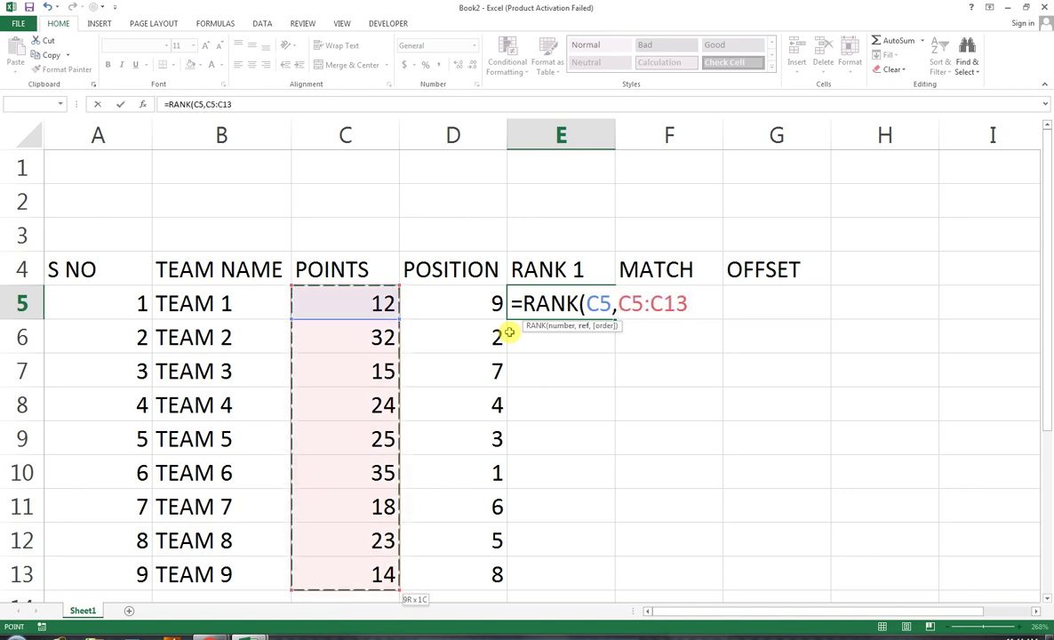
pyautogui.press('F4')
pyautogui.write('$C$13,')
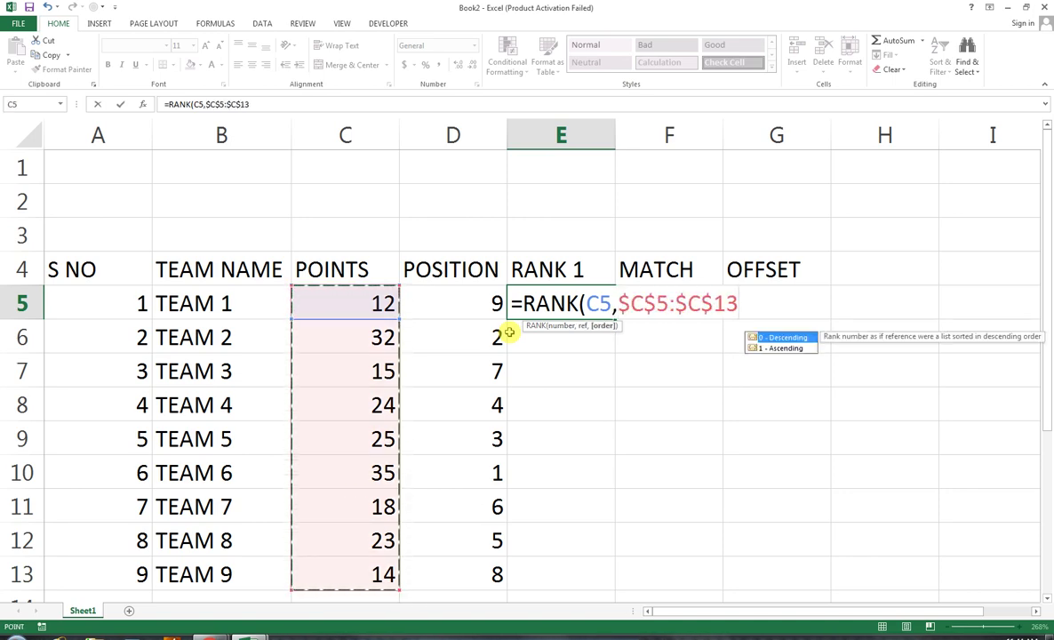
pyautogui.press('Down')
pyautogui.write('1')
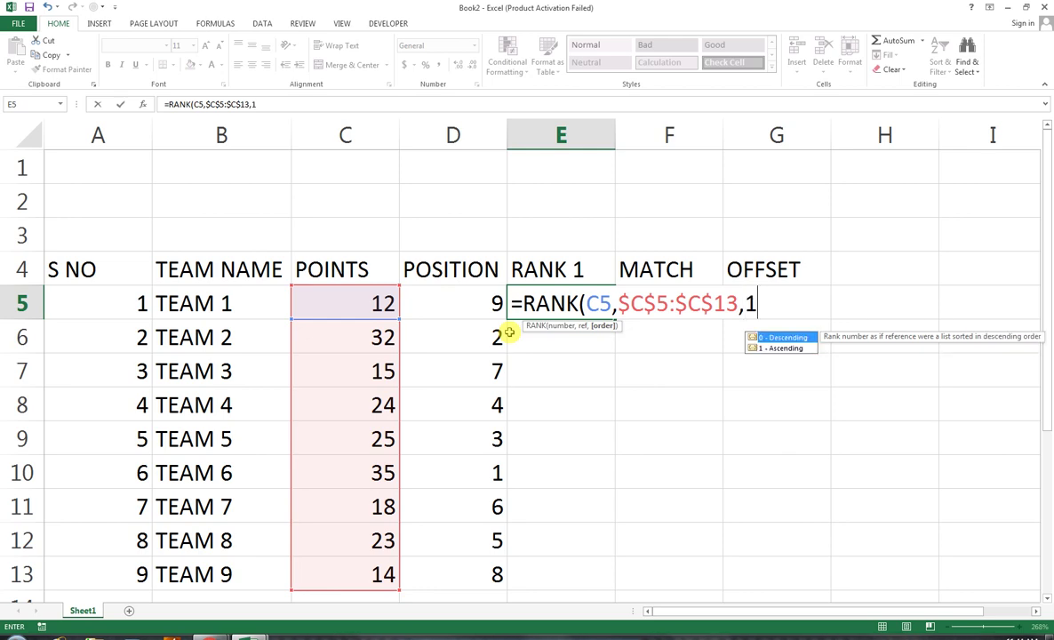
pyautogui.write(')')
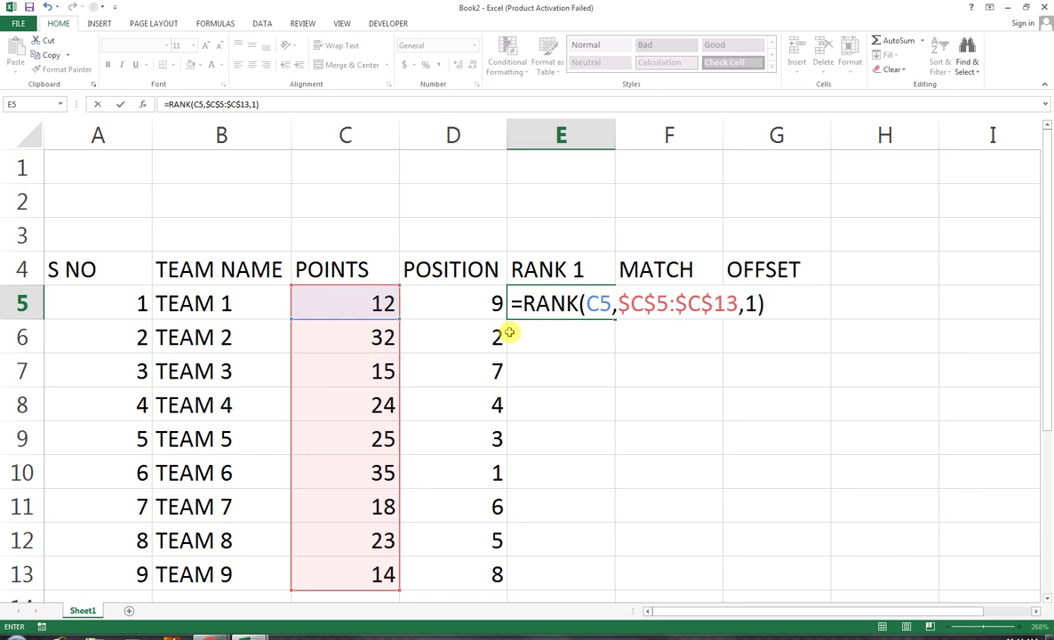
pyautogui.press('Return')
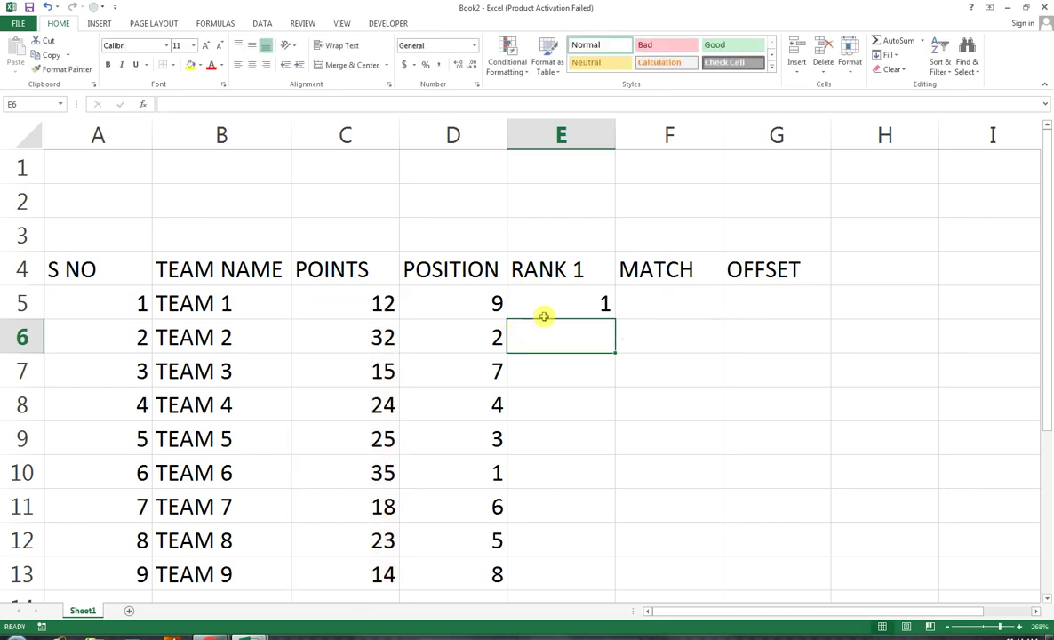
pyautogui.click(570, 309)
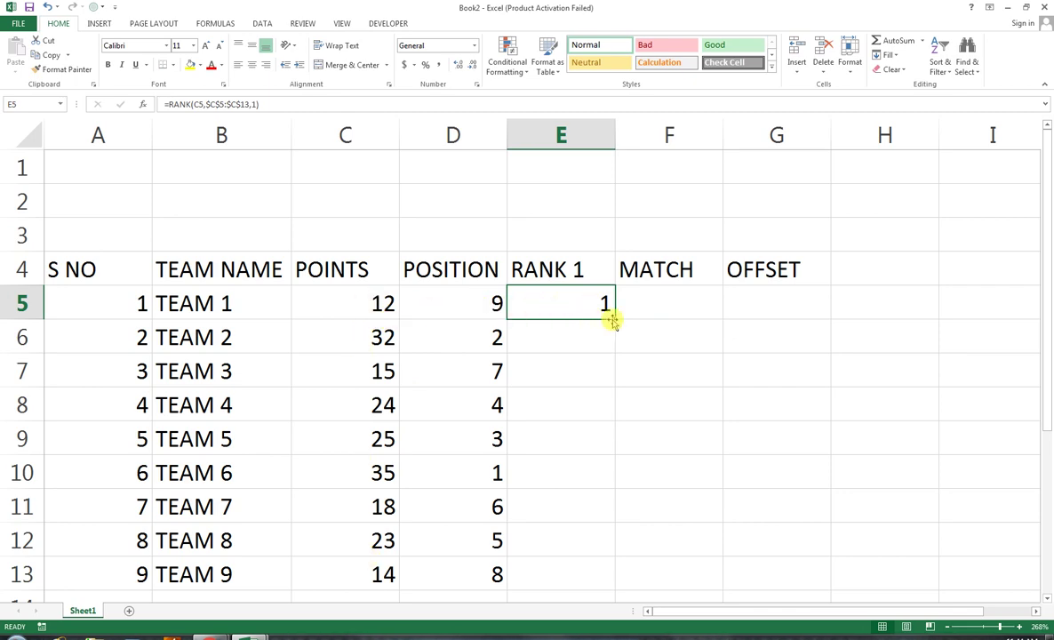
# Copy the RANK 1 formula down to E13 and centre A5:G13 horizontally and vertically
pyautogui.moveTo(614, 320); pyautogui.dragTo(586, 587)
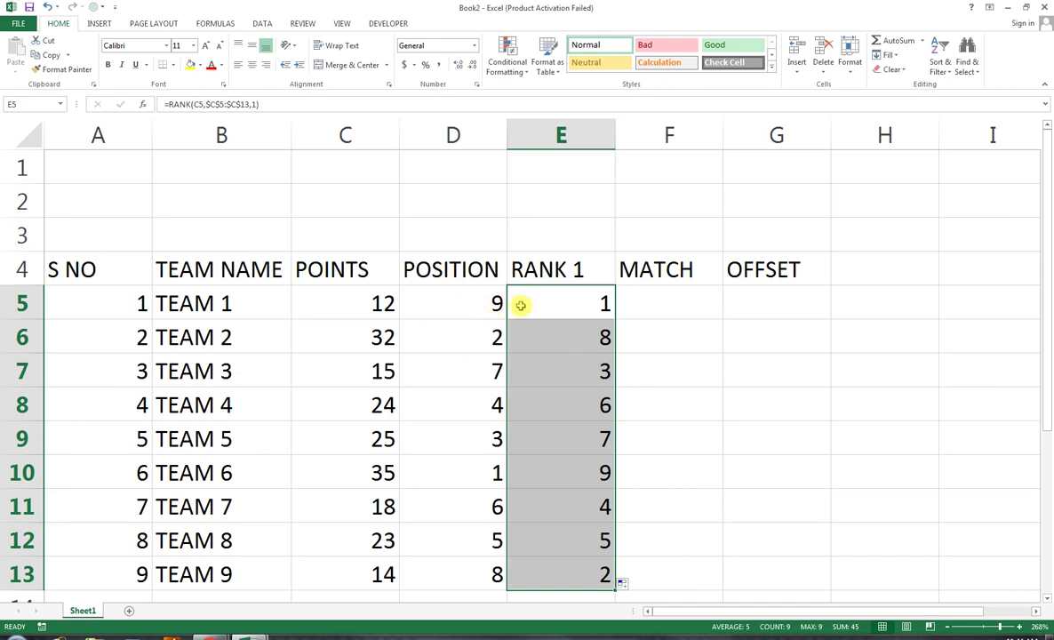
pyautogui.moveTo(132, 303); pyautogui.dragTo(805, 567)
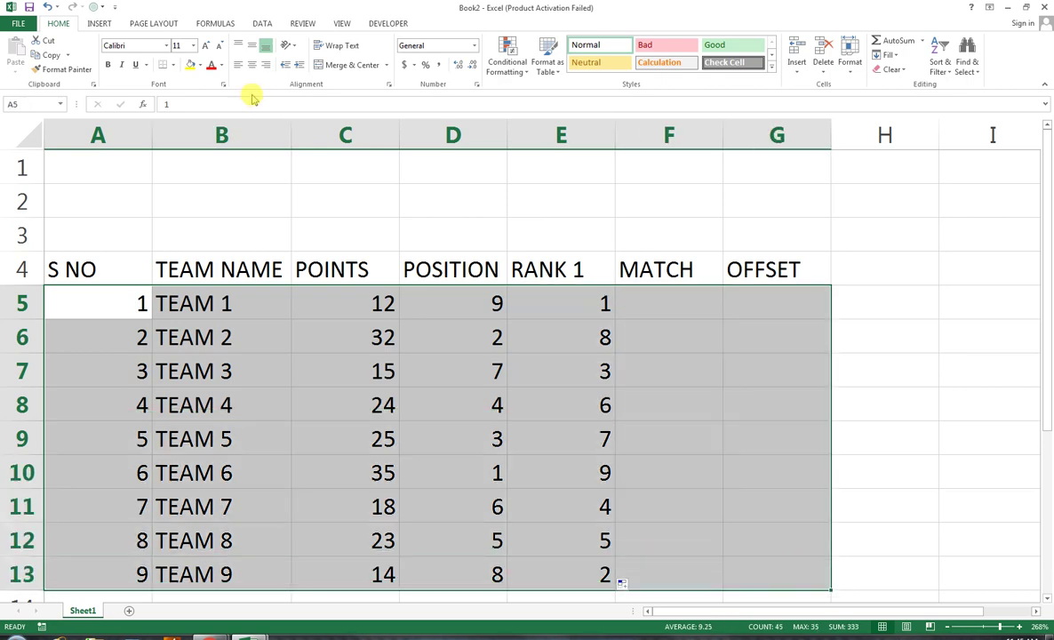
pyautogui.click(253, 65)
pyautogui.click(252, 46)
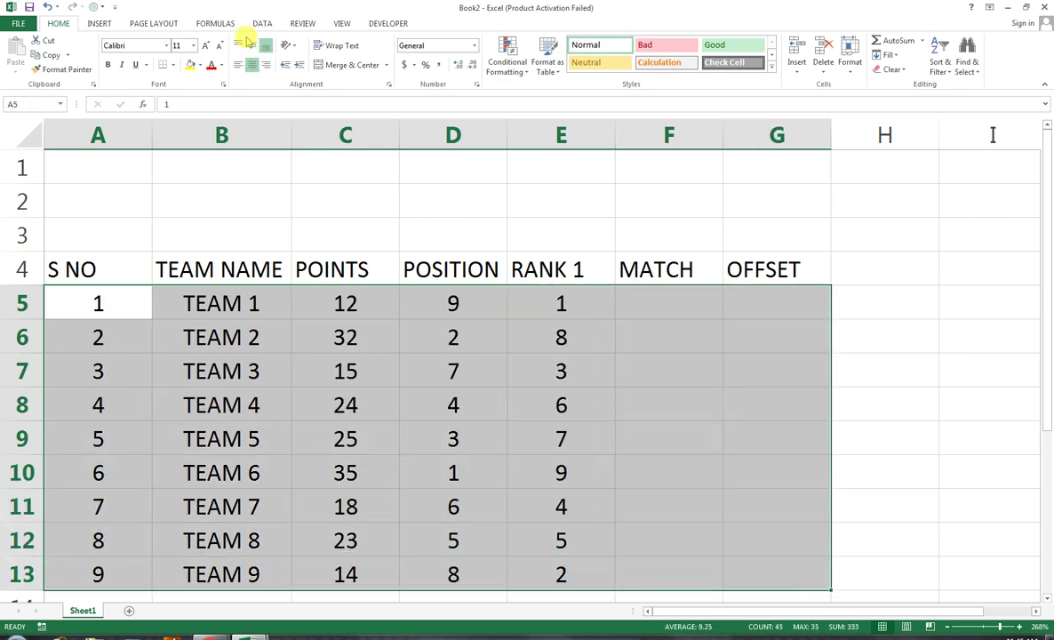
# Compare the rank formulas in D5 and E5, ending on MATCH cell F5
pyautogui.moveTo(97, 266); pyautogui.dragTo(735, 271)
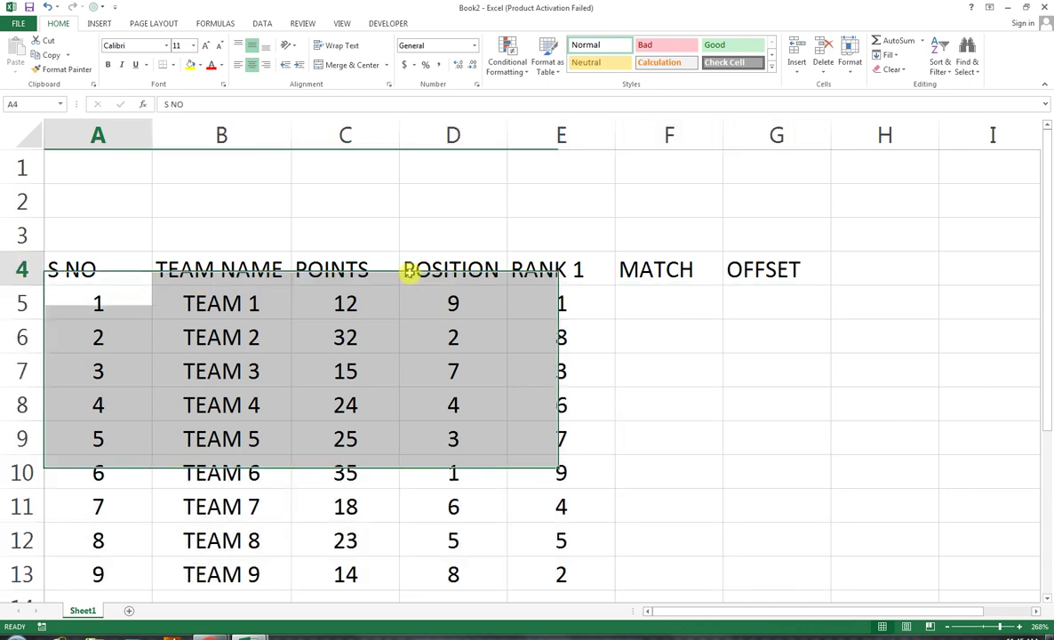
pyautogui.click(683, 313)
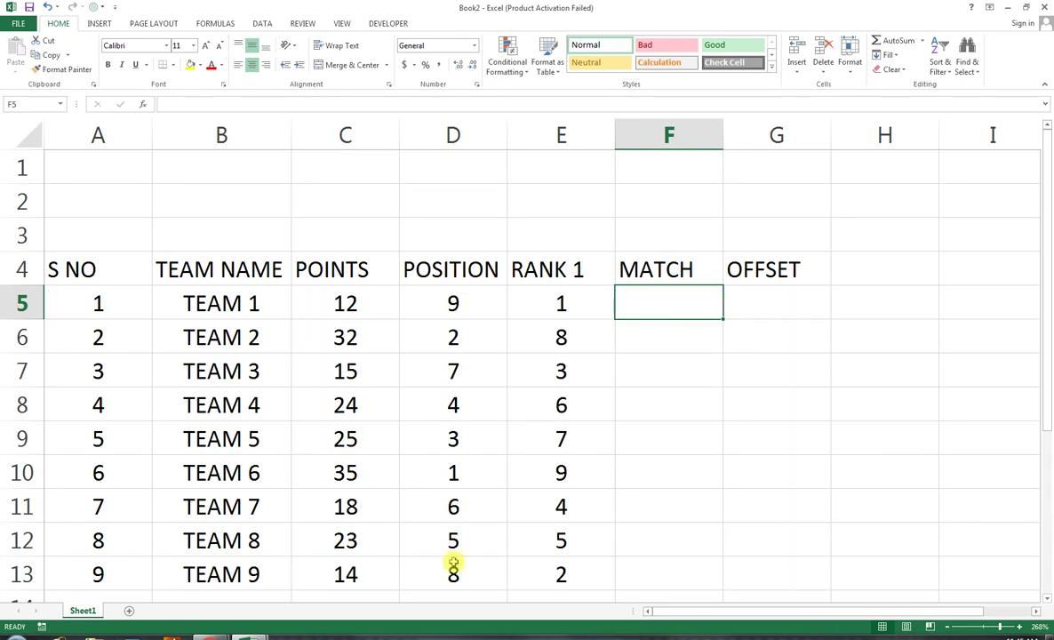
pyautogui.press('Left')
pyautogui.press('Left')
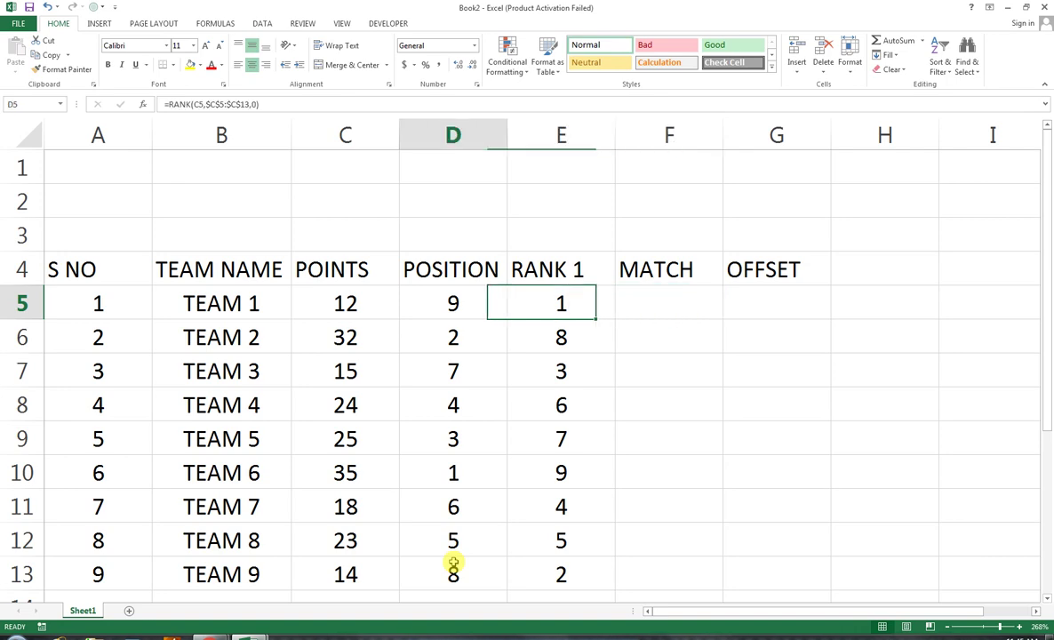
pyautogui.press('Right')
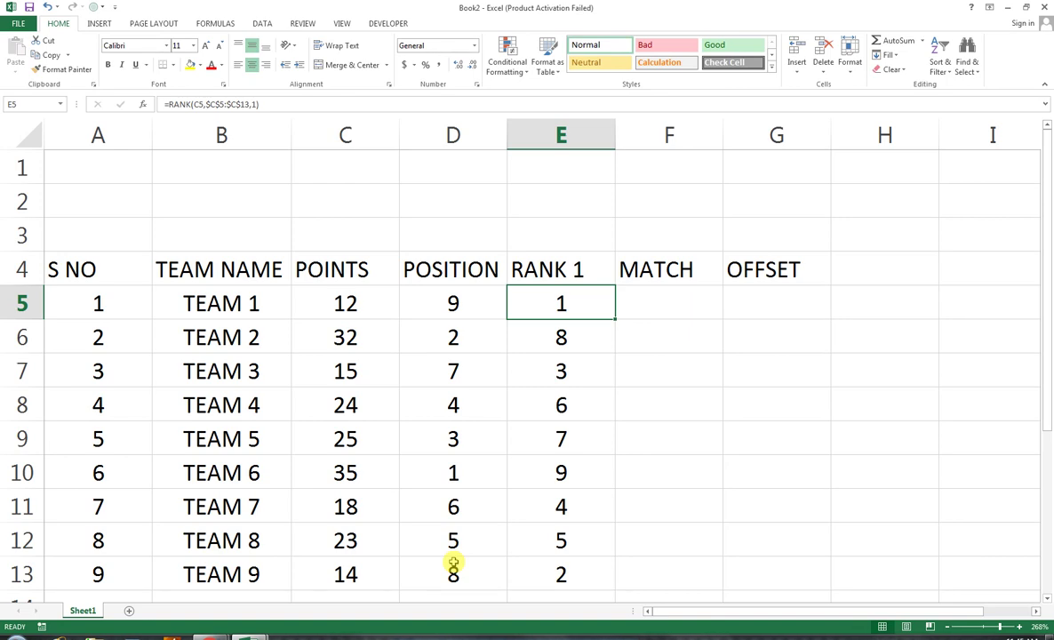
pyautogui.press('Left')
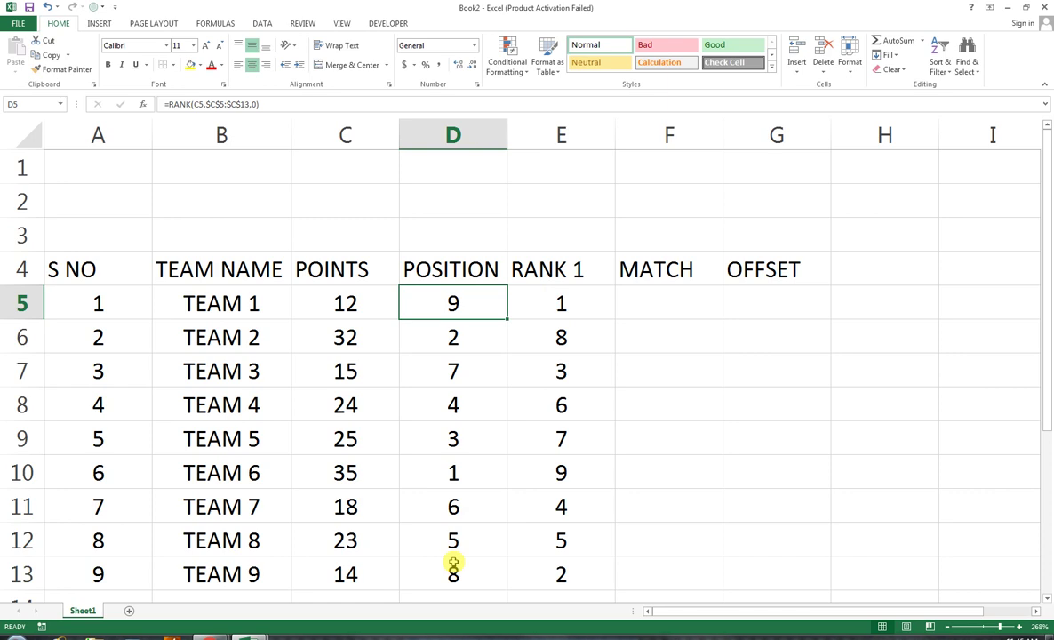
pyautogui.press('Right')
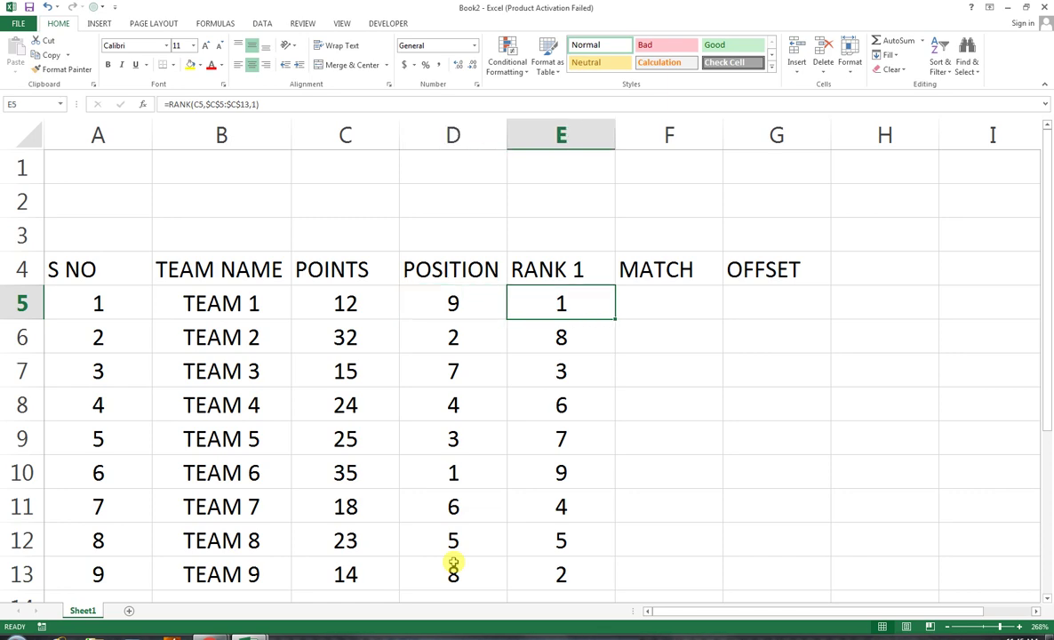
pyautogui.press('Right')
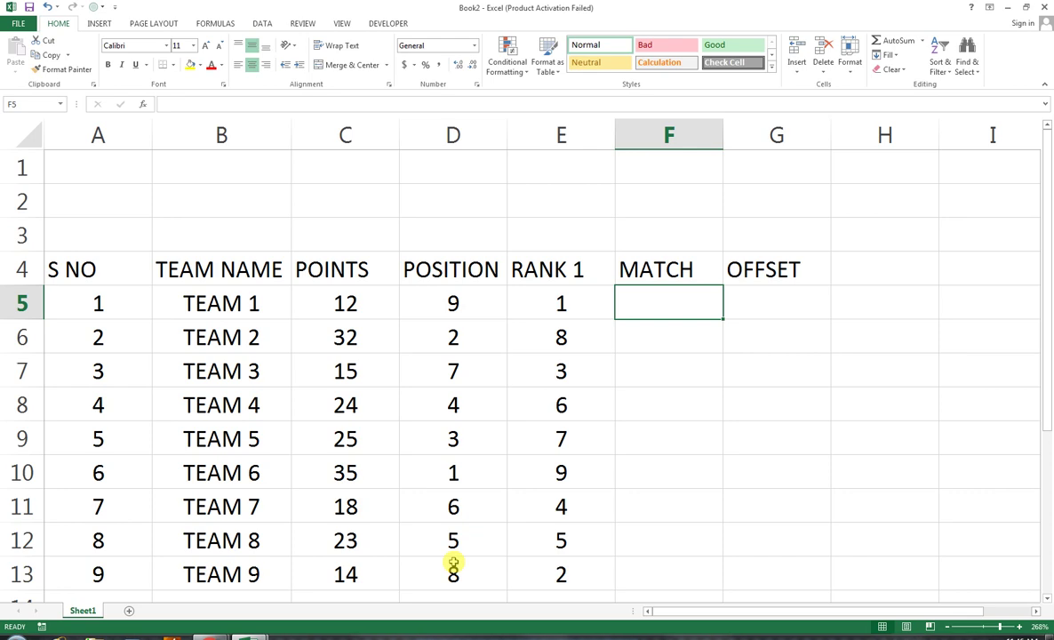
# Enter =MATCH(A5,$D$5:$D$13,0) in F5, finding serial number 1 at row 6
pyautogui.write('=')
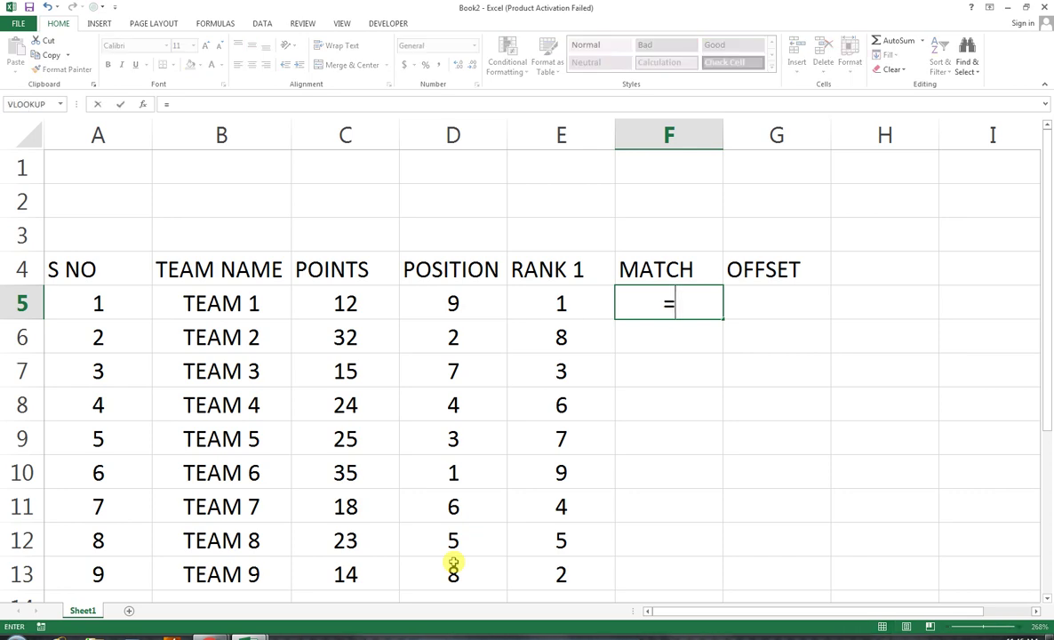
pyautogui.write('MA')
pyautogui.press('Tab')
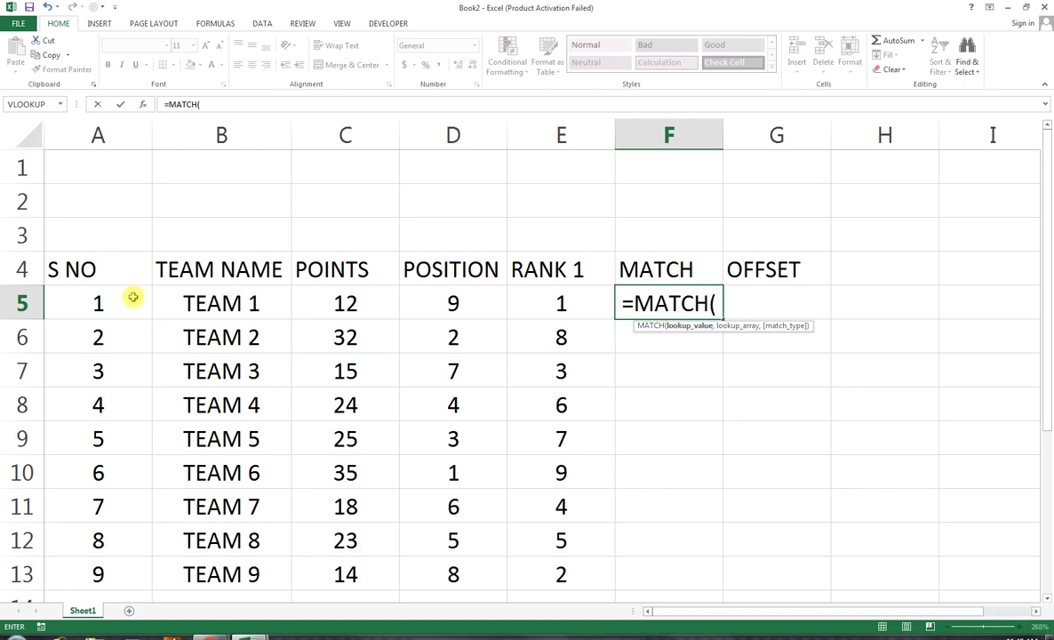
pyautogui.click(97, 310)
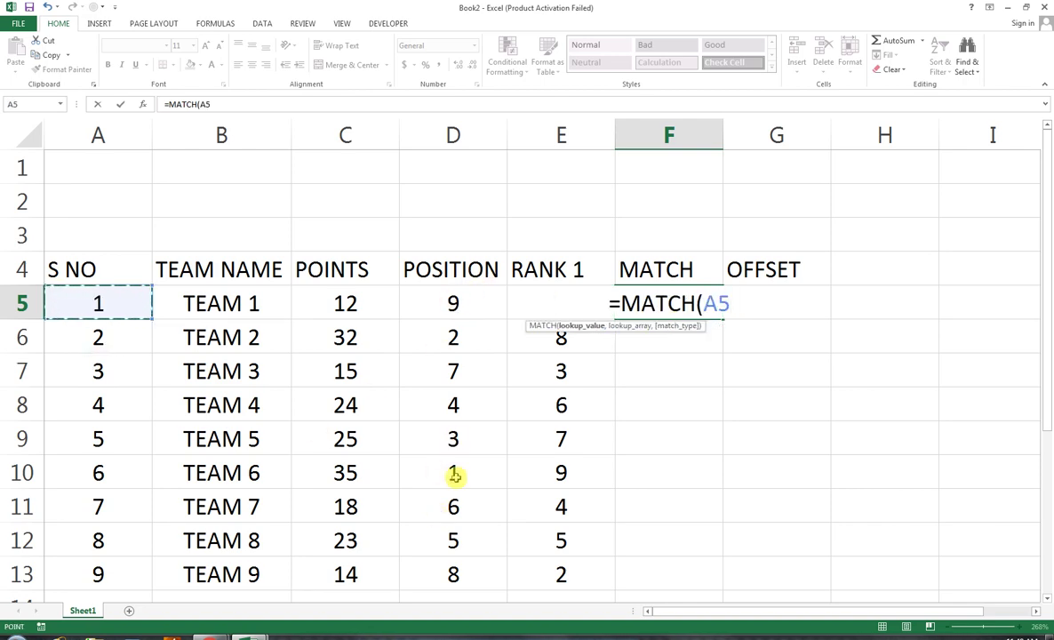
pyautogui.write(',')
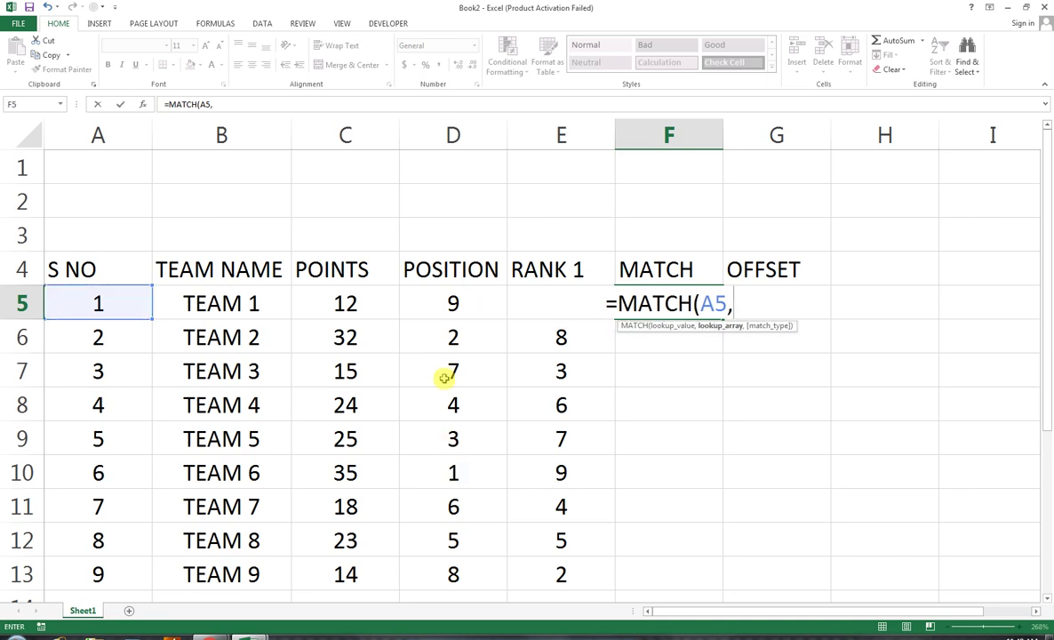
pyautogui.moveTo(449, 298); pyautogui.dragTo(450, 574)
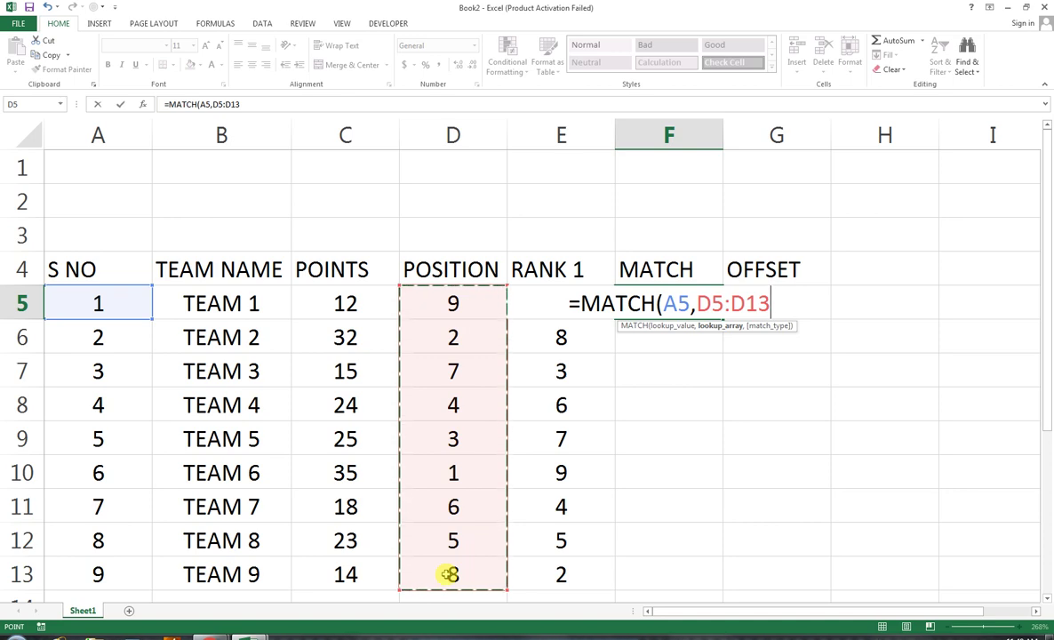
pyautogui.press('F4')
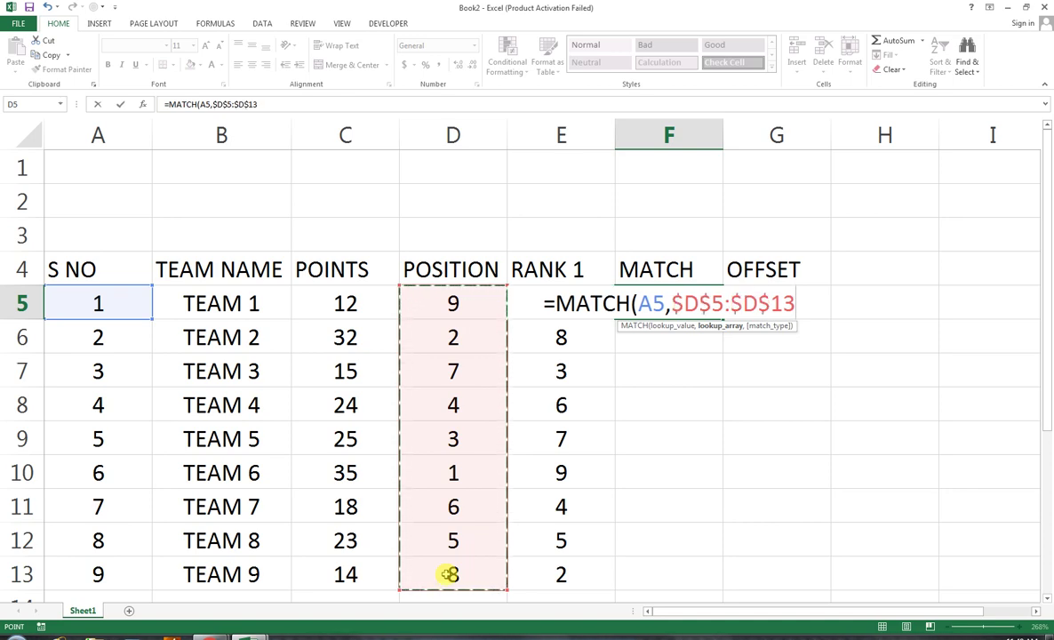
pyautogui.write(',')
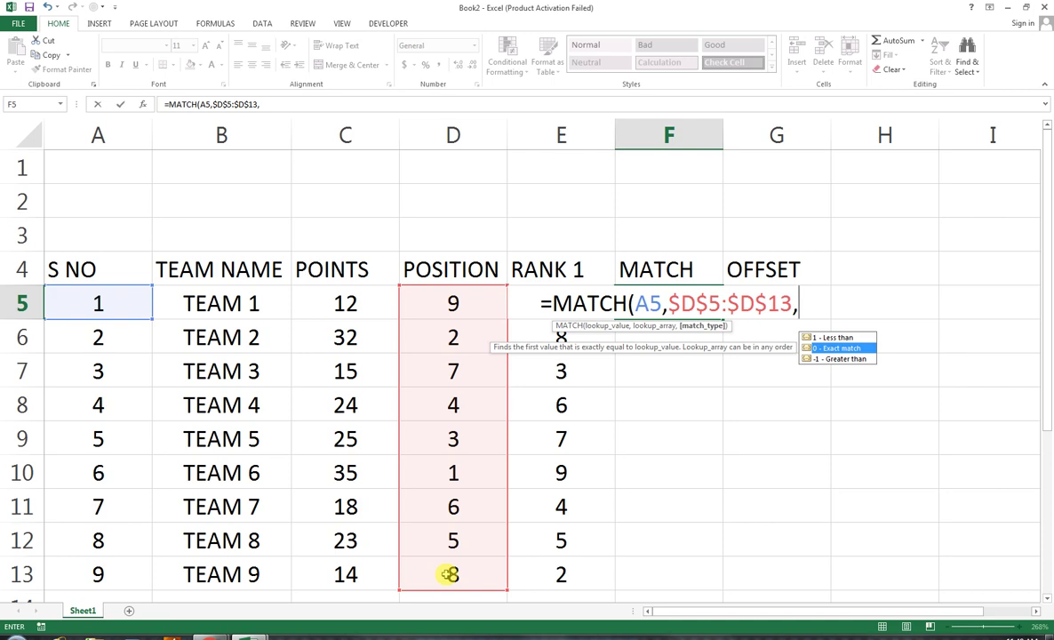
pyautogui.write('0')
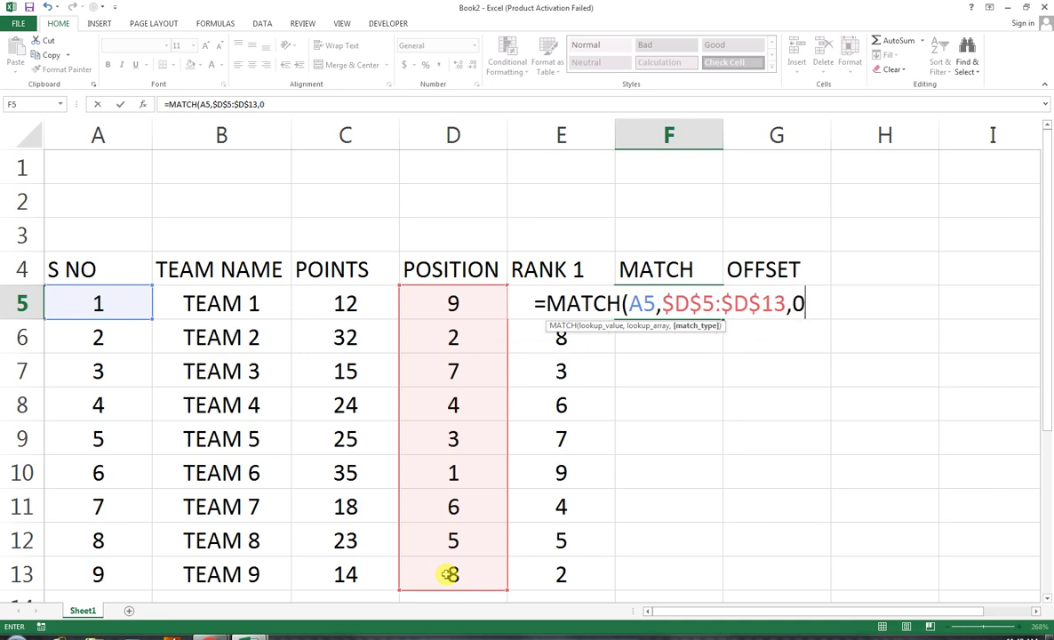
pyautogui.write(')')
pyautogui.press('Return')
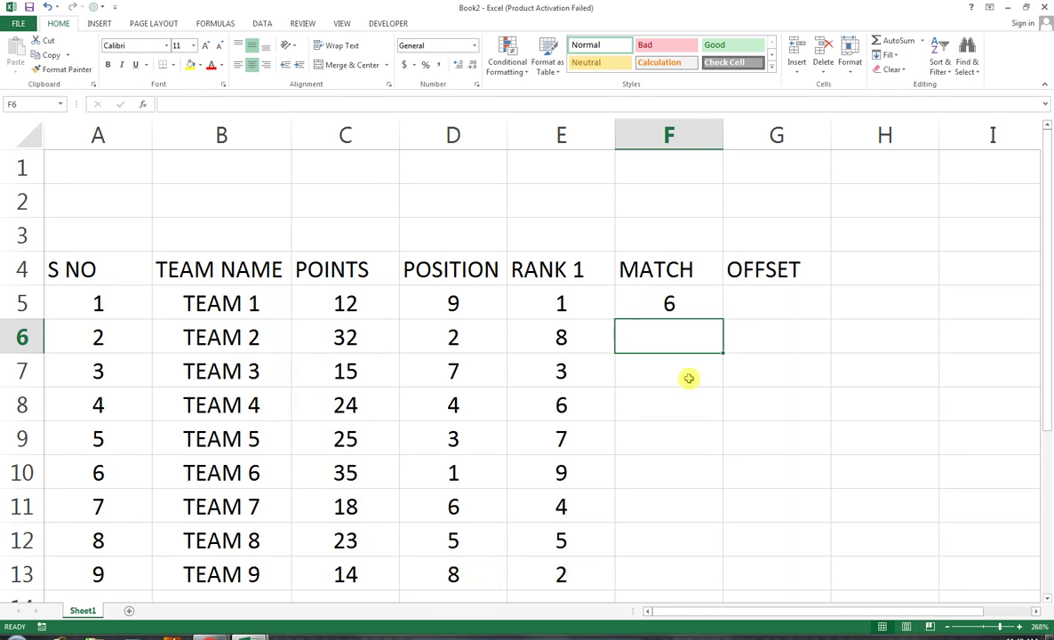
# Copy F5's MATCH formula down to F13, giving 6,2,5,4,8,7,3,9,1
pyautogui.click(664, 306)
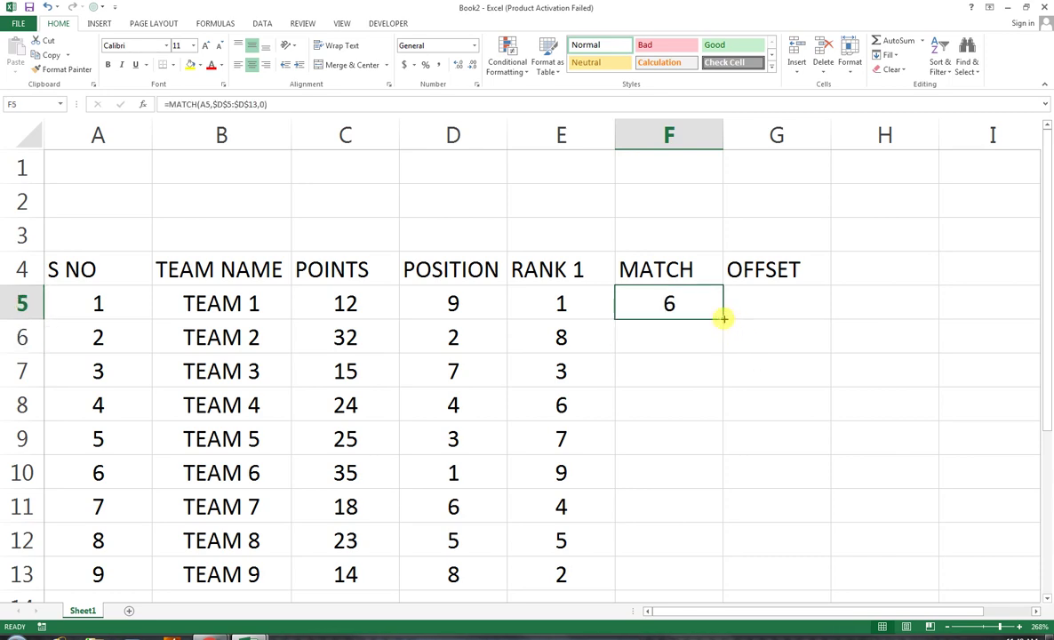
pyautogui.moveTo(724, 318); pyautogui.dragTo(716, 583)
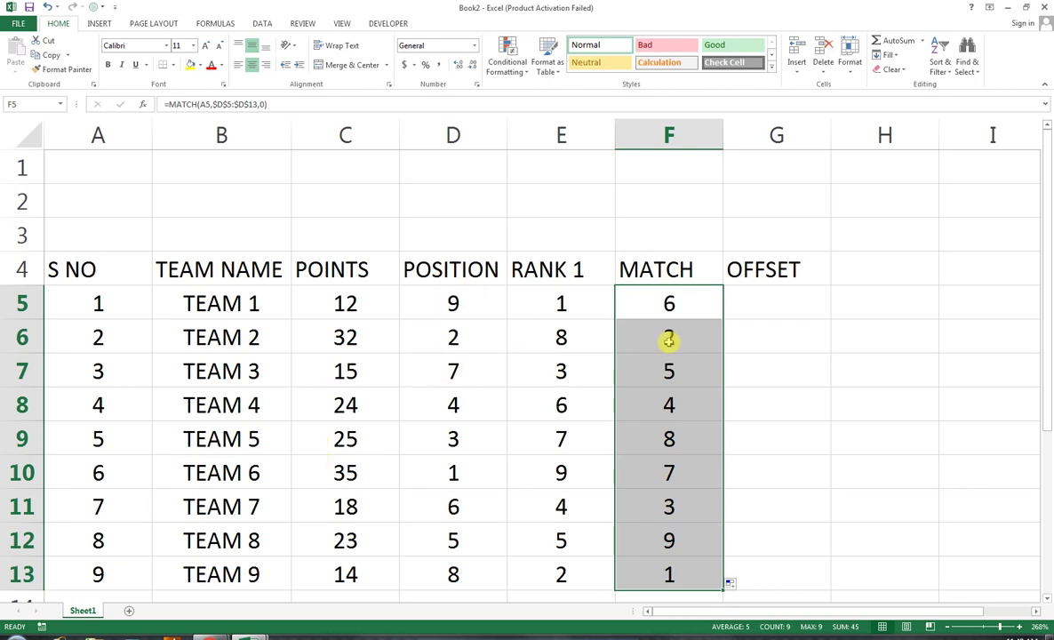
pyautogui.click(756, 291)
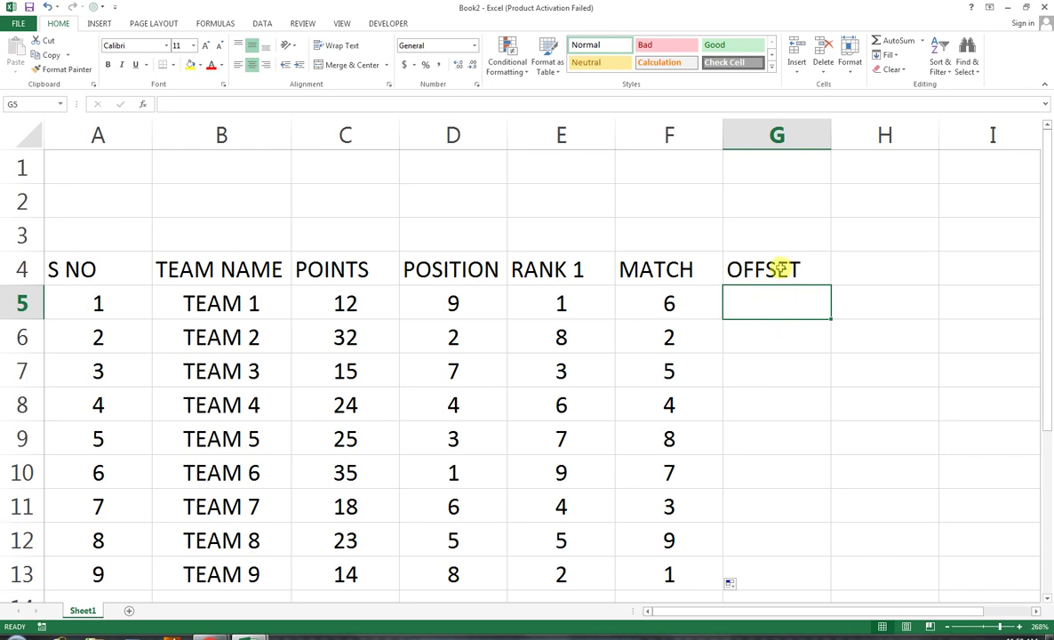
# Enter =OFFSET($B$4,F5,0) in G5 so it returns TEAM 6
pyautogui.write('=')
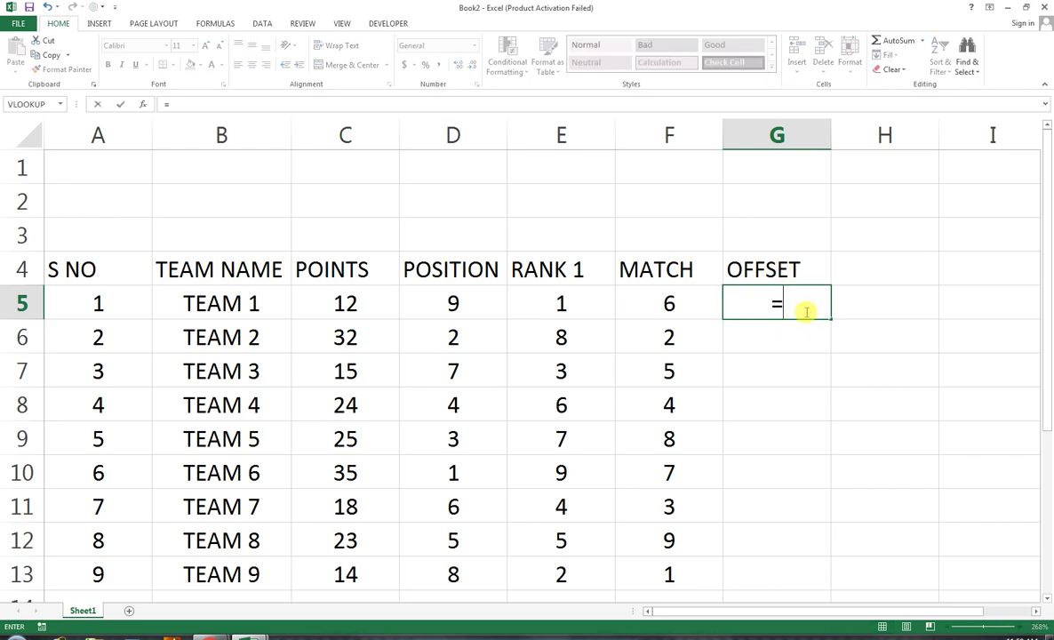
pyautogui.write('OF')
pyautogui.press('Tab')
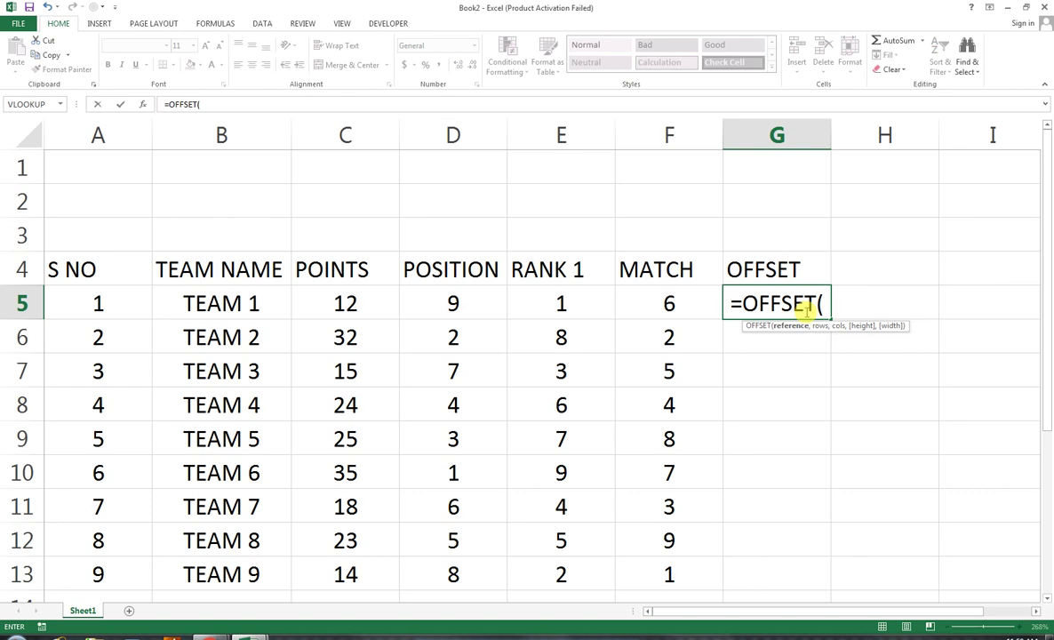
pyautogui.click(191, 283)
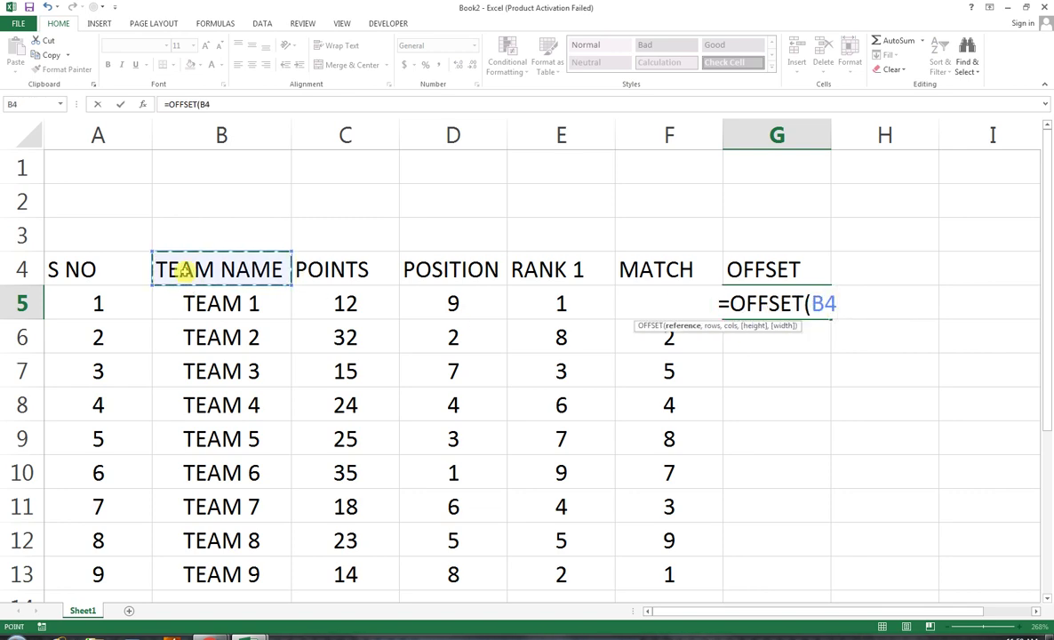
pyautogui.press('F4')
pyautogui.write('$B$4,')
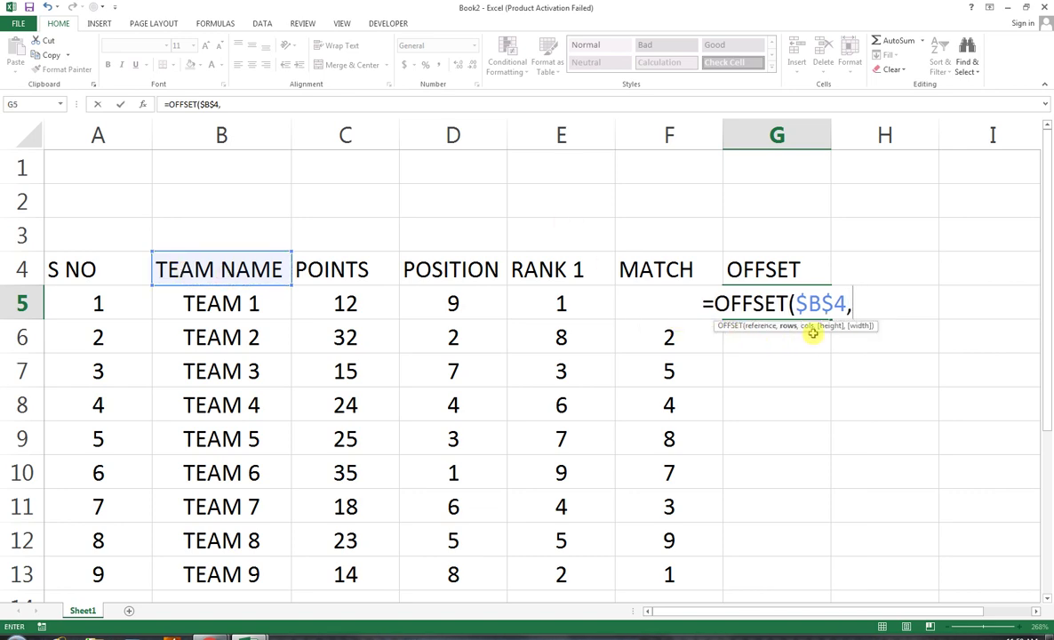
pyautogui.press('Left')
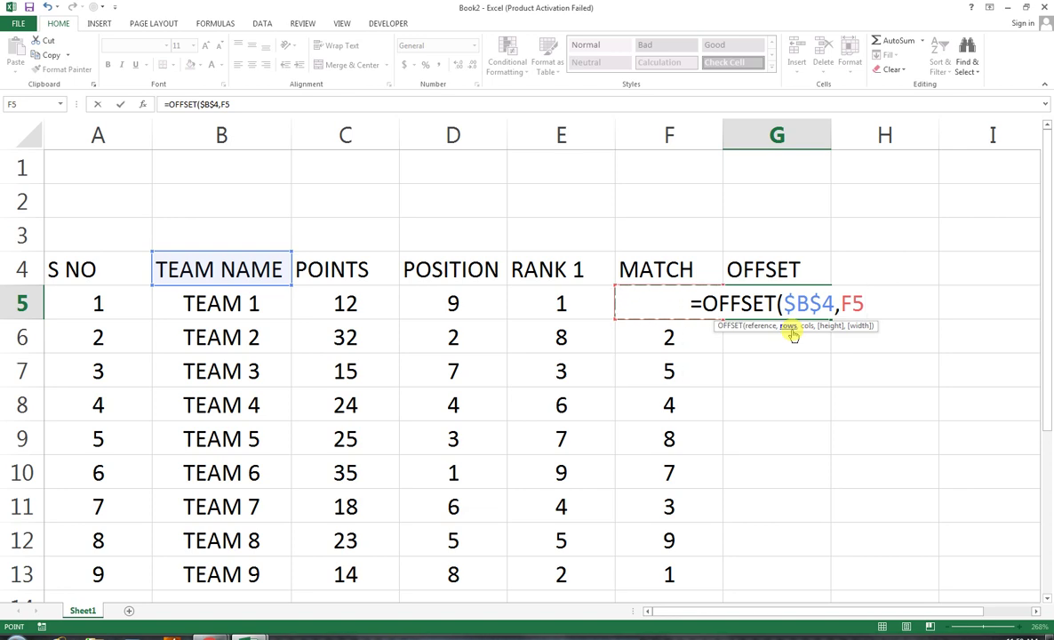
pyautogui.write(',')
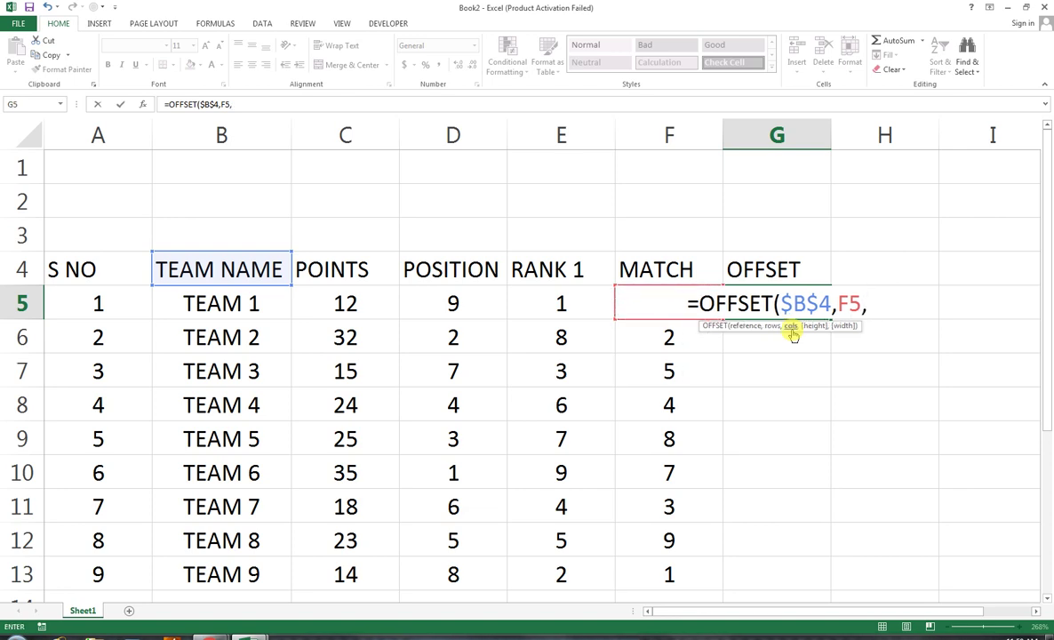
pyautogui.write('0)')
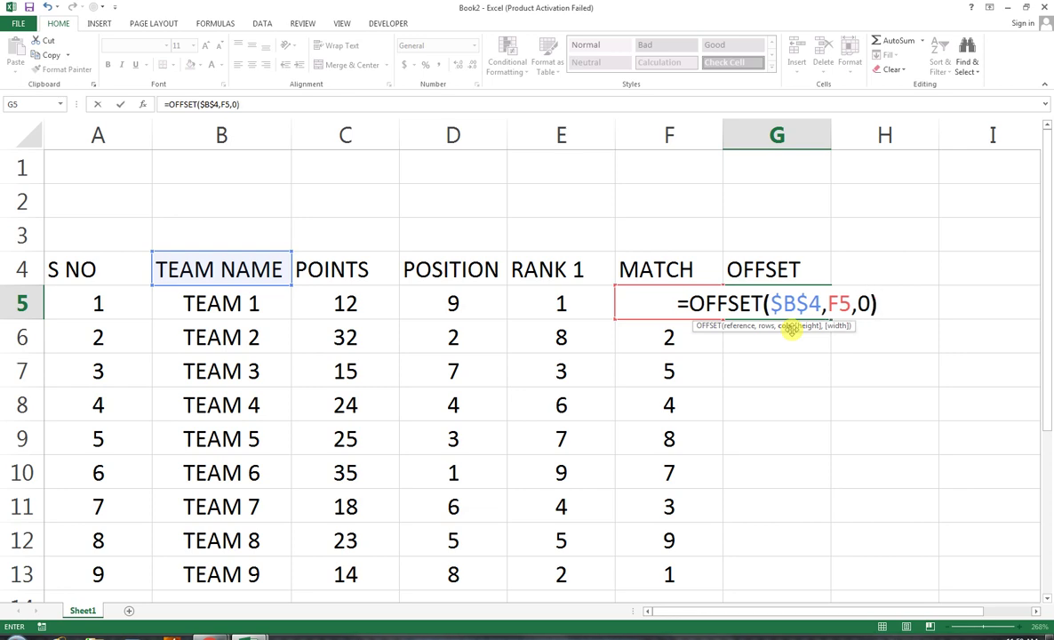
pyautogui.press('Return')
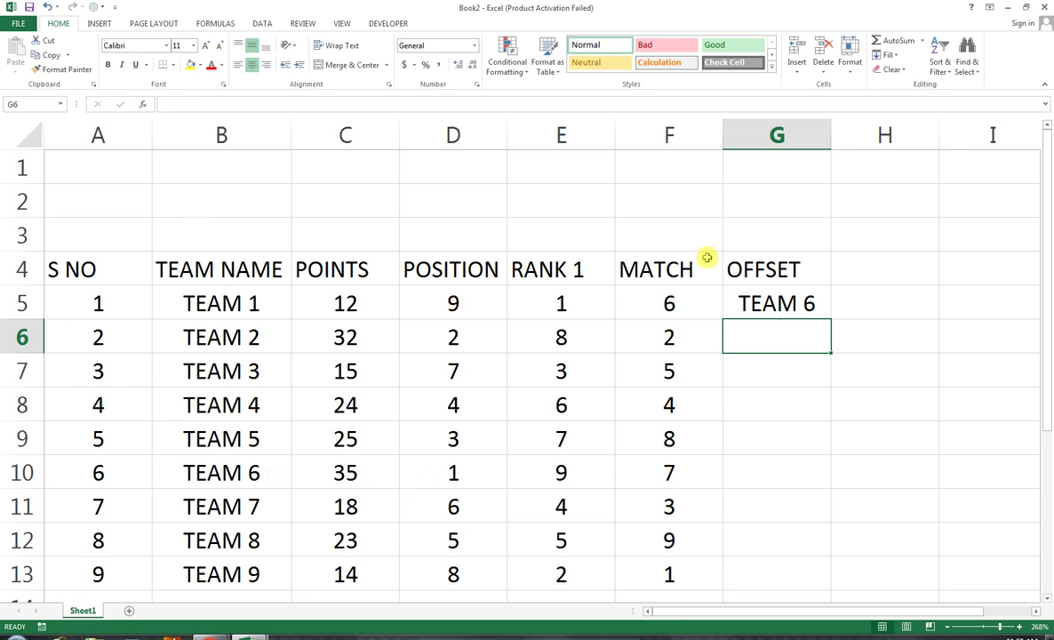
# Copy the OFFSET formula down to G13, then review the finished table A4:G13
pyautogui.click(801, 296)
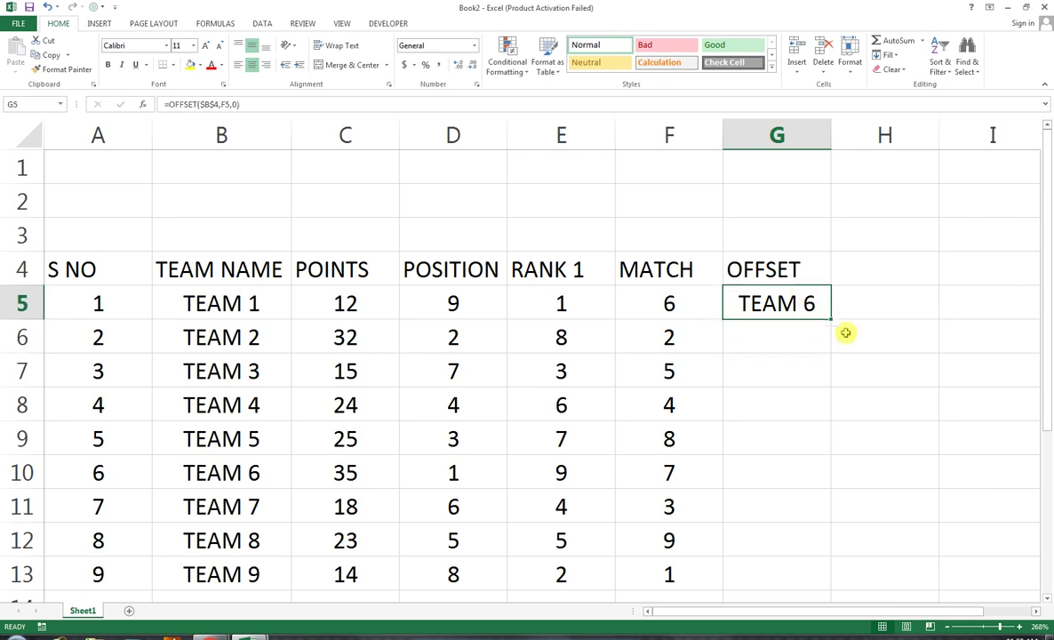
pyautogui.moveTo(831, 318); pyautogui.dragTo(799, 574)
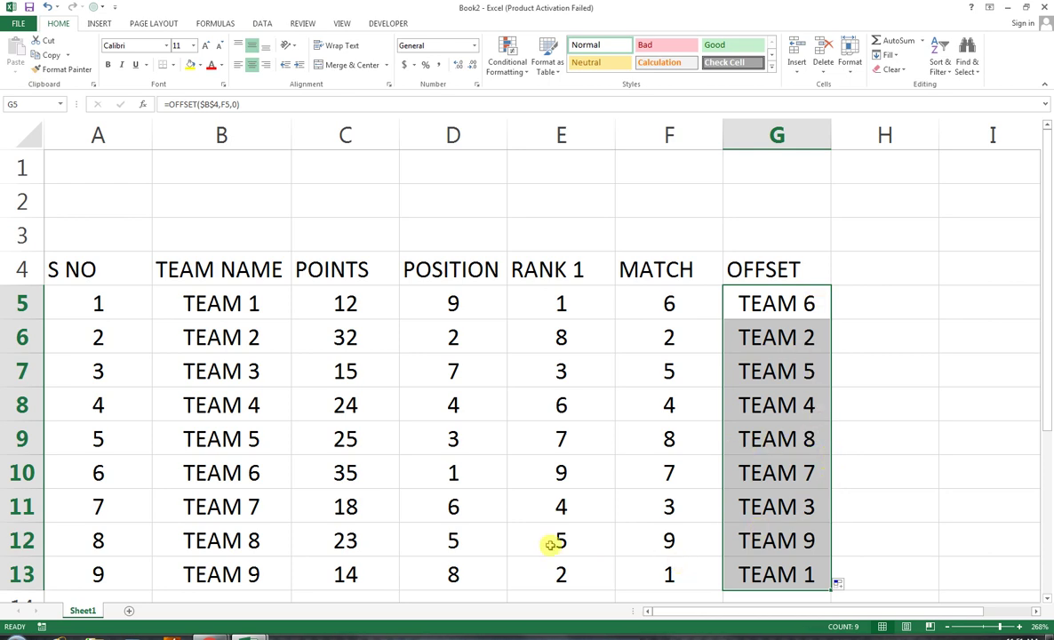
pyautogui.click(500, 464)
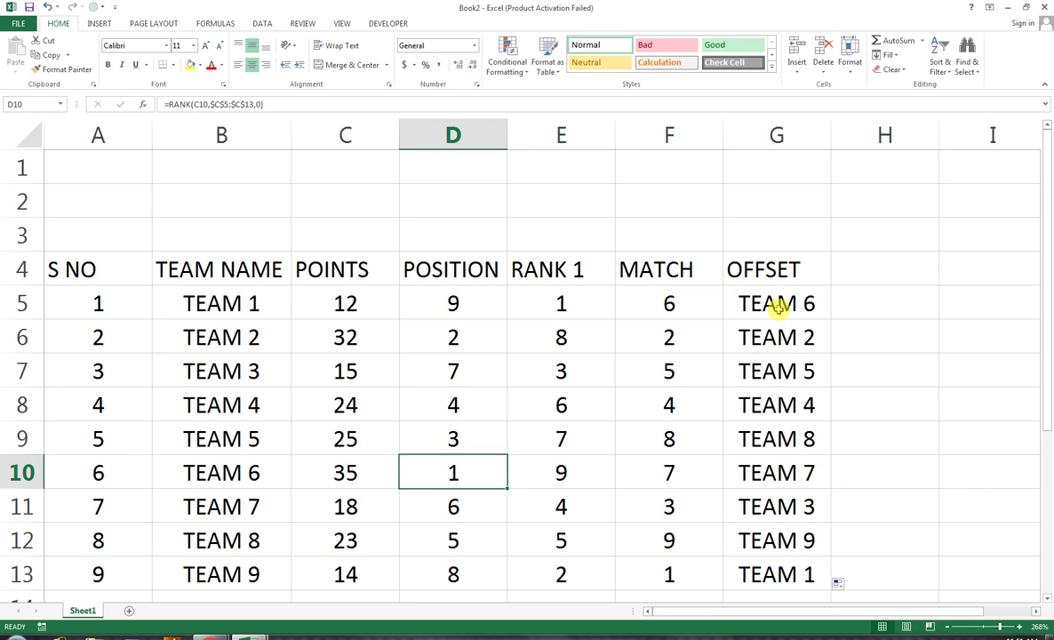
pyautogui.click(670, 307)
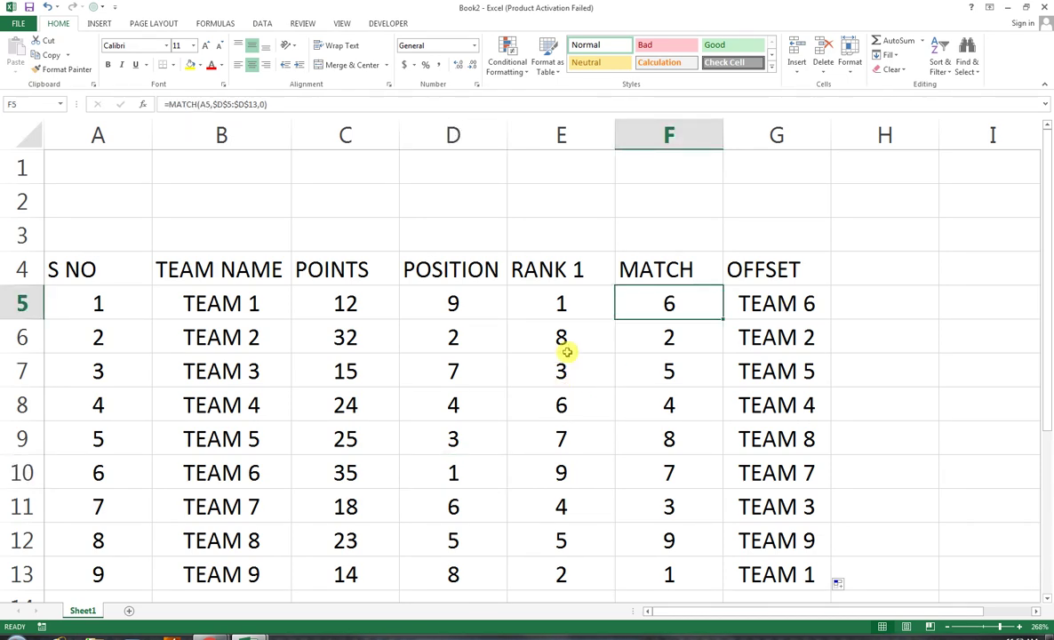
pyautogui.moveTo(125, 266)
pyautogui.mouseDown()
pyautogui.moveTo(646, 426)
pyautogui.moveTo(739, 519)
pyautogui.mouseUp()
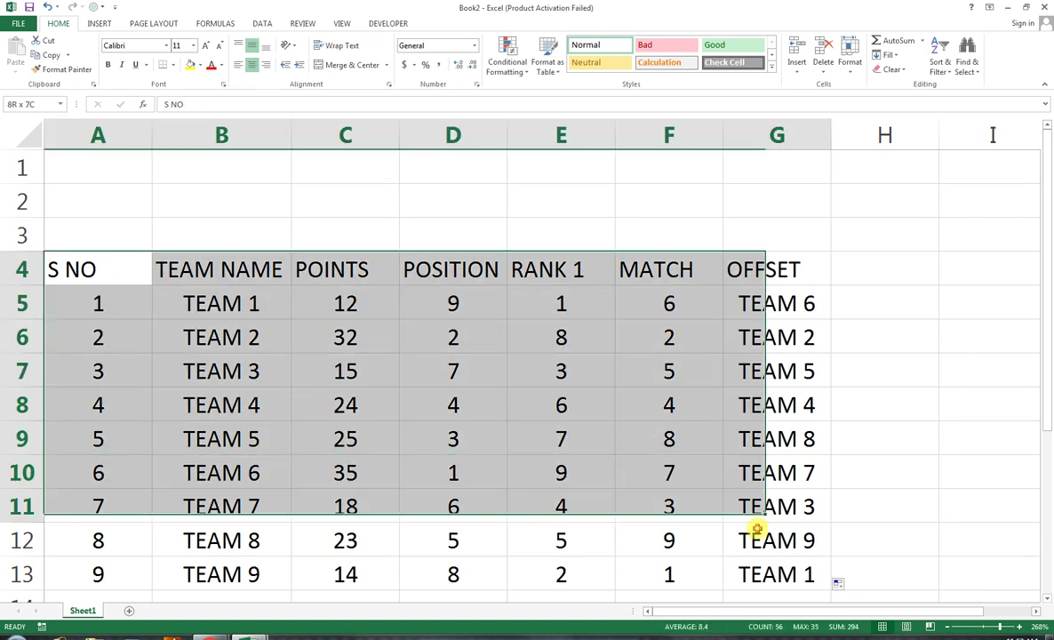
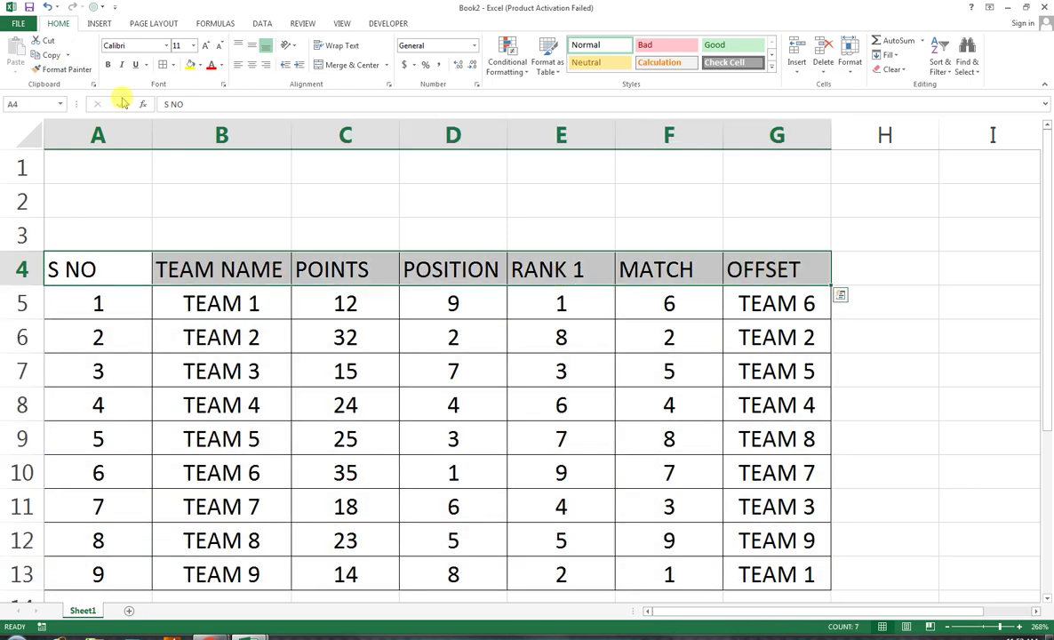
# Centre the A4:G4 header text and reduce it to font size 10
pyautogui.click(251, 68)
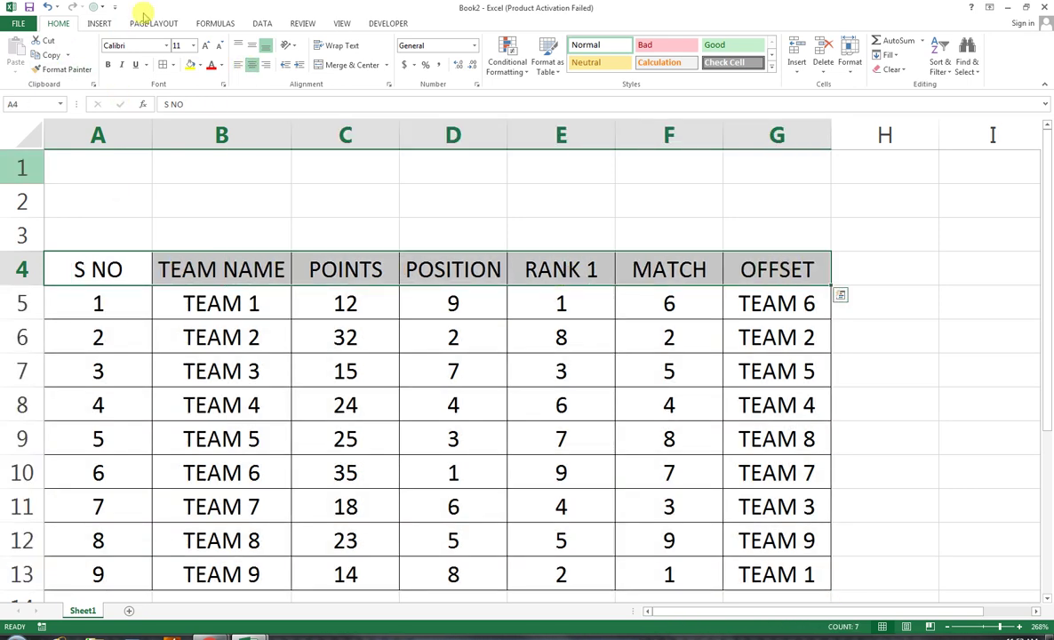
pyautogui.click(219, 46)
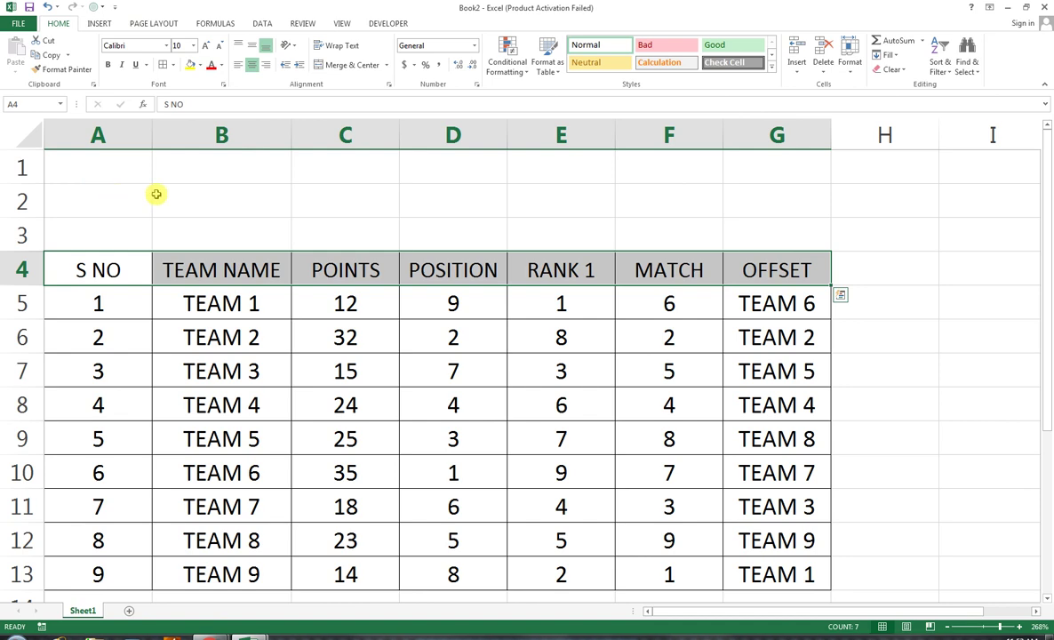
pyautogui.click(87, 167)
# Merge A1:I3 into one cell and enter the title 'CHECK RANKING SHEET'
pyautogui.moveTo(473, 185); pyautogui.dragTo(977, 228)
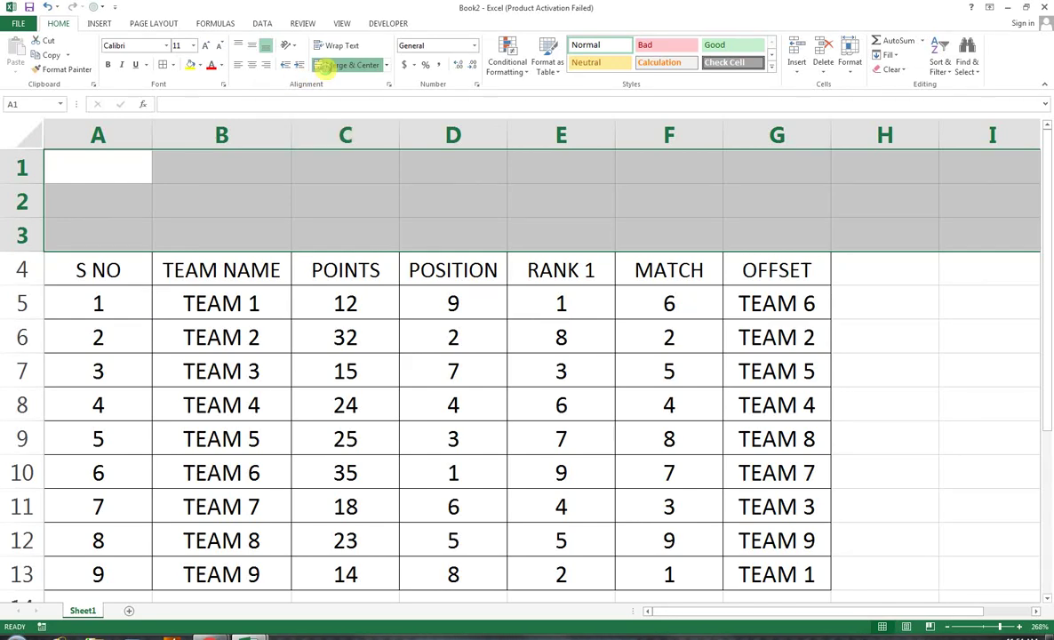
pyautogui.click(327, 68)
pyautogui.write('CHECK RAN')
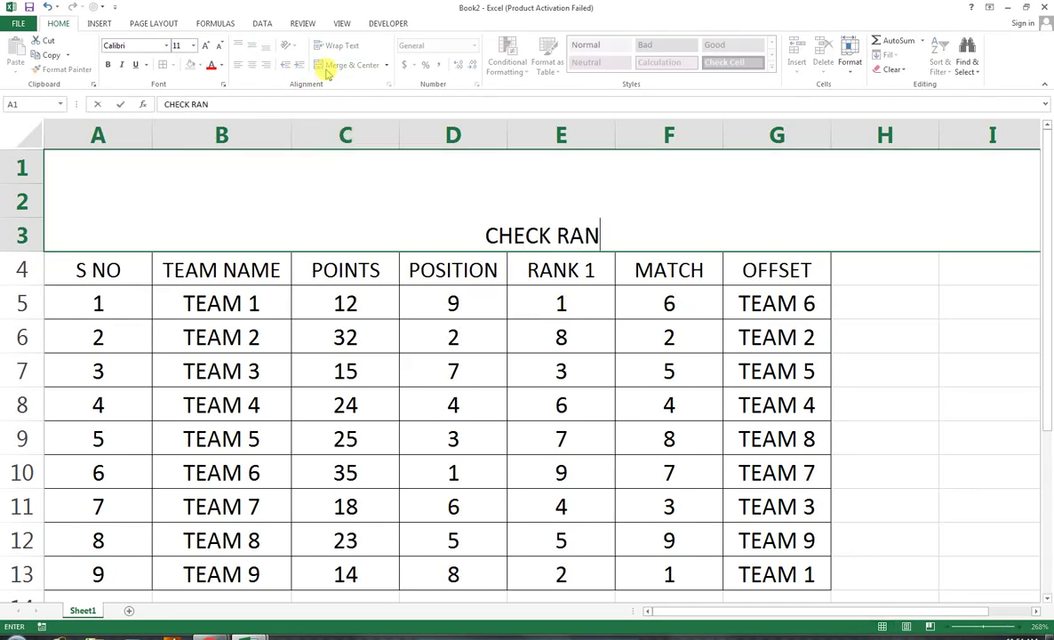
pyautogui.write('I')
pyautogui.press('BackSpace')
pyautogui.write('KING')
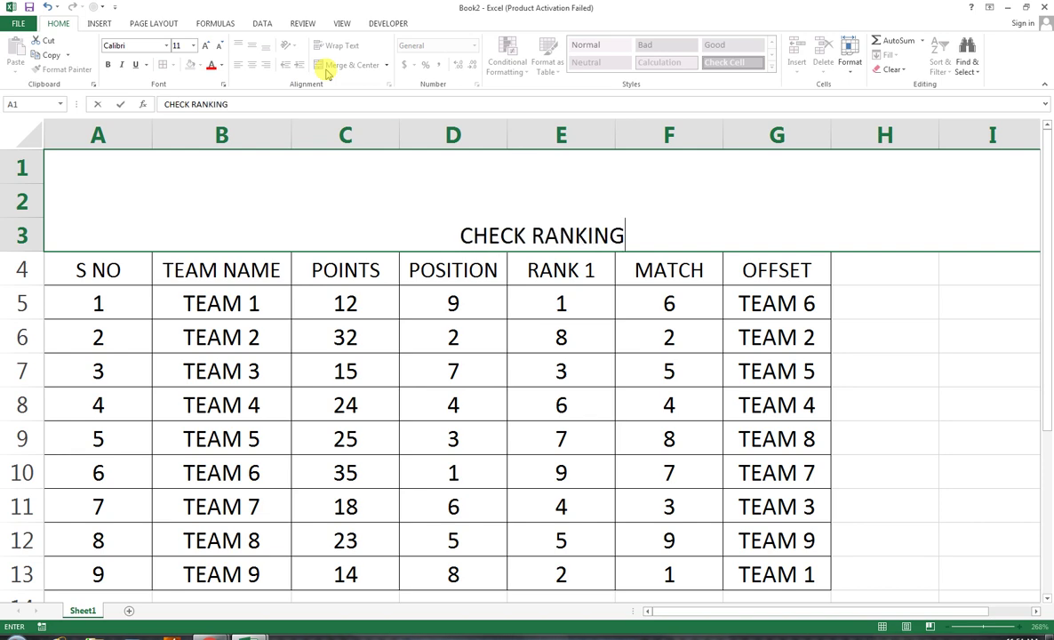
pyautogui.write(' SHEET')
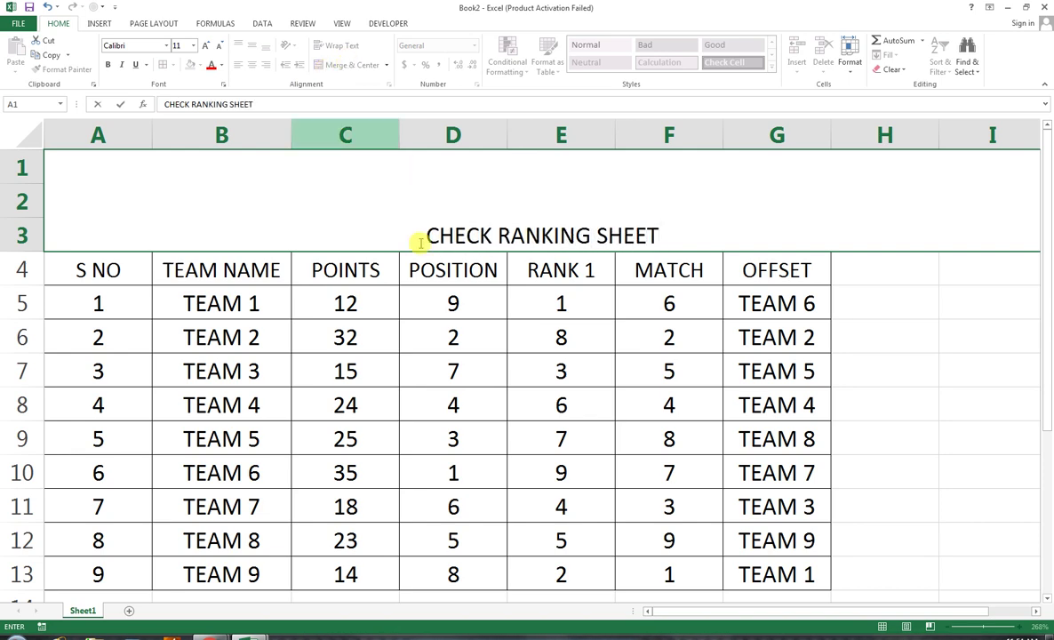
pyautogui.click(418, 209)
pyautogui.press('Return')
# Middle-align the title vertically and enlarge it to font size 18
pyautogui.click(434, 230)
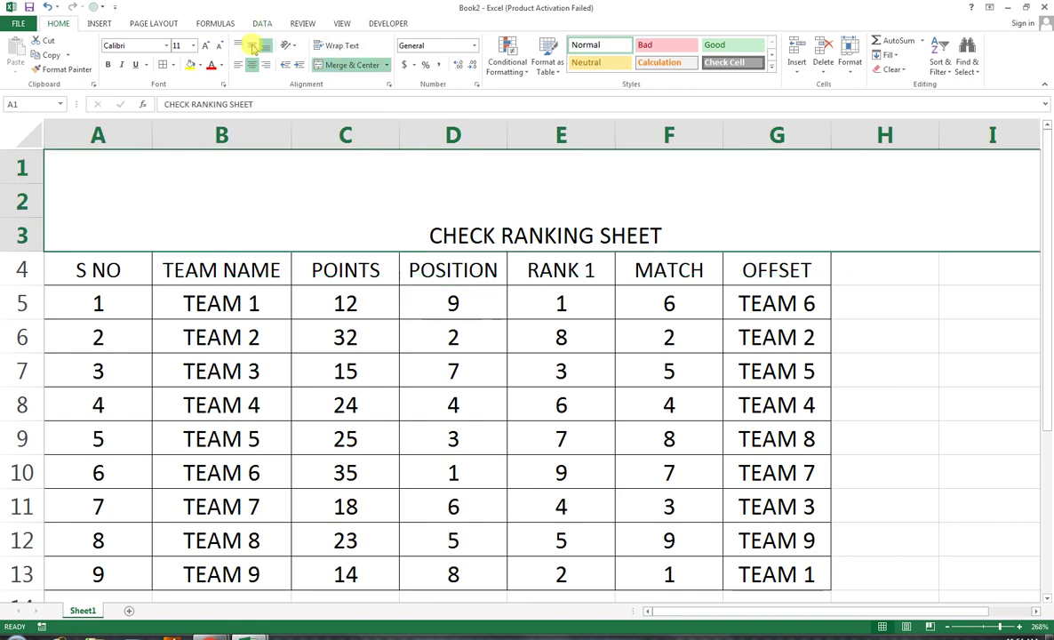
pyautogui.click(251, 46)
pyautogui.click(207, 46)
pyautogui.click(207, 46)
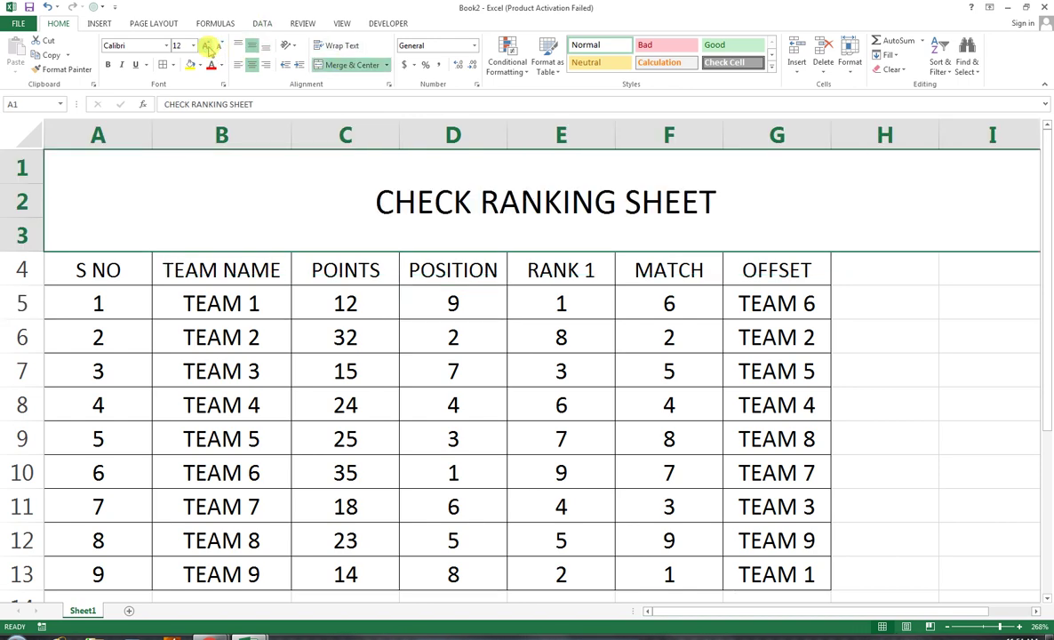
pyautogui.click(207, 46)
pyautogui.click(207, 46)
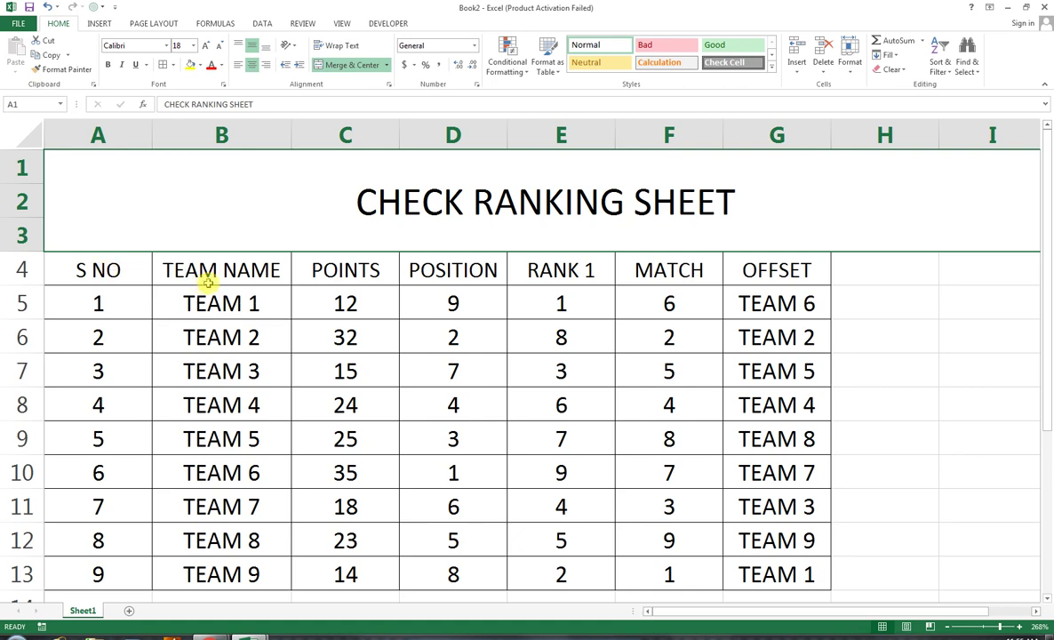
# Give the merged title a dark navy fill and white font colour
pyautogui.click(200, 65)
pyautogui.click(223, 129)
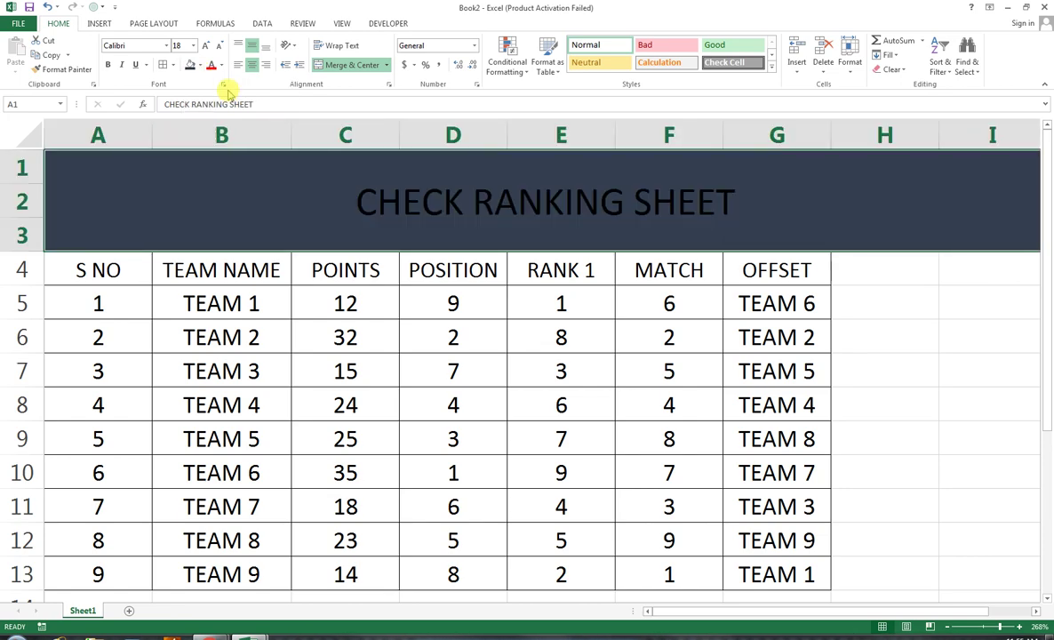
pyautogui.click(223, 67)
pyautogui.click(211, 105)
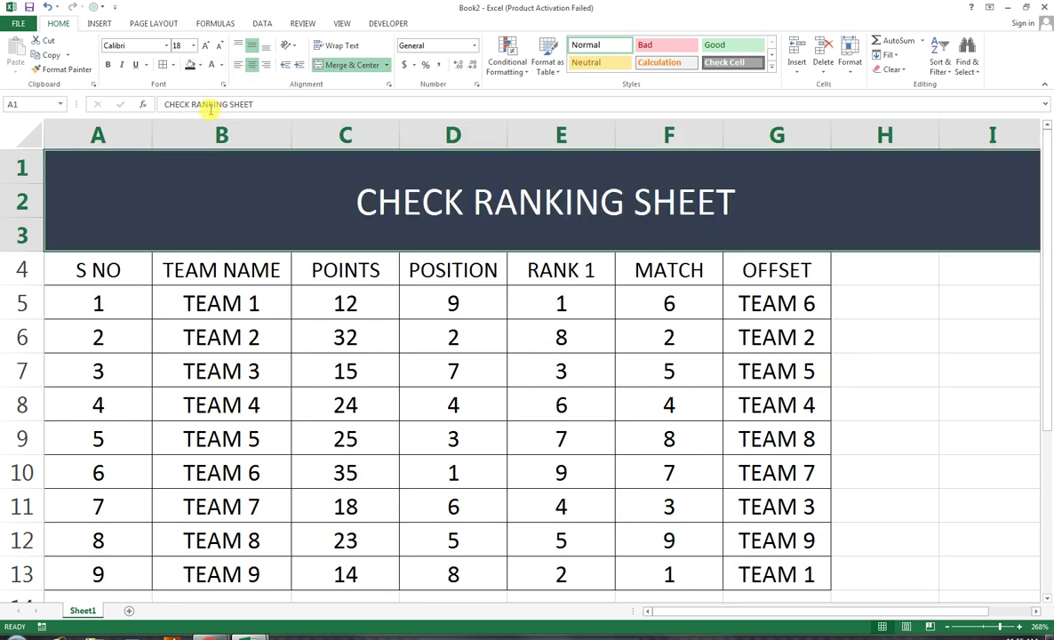
pyautogui.click(201, 66)
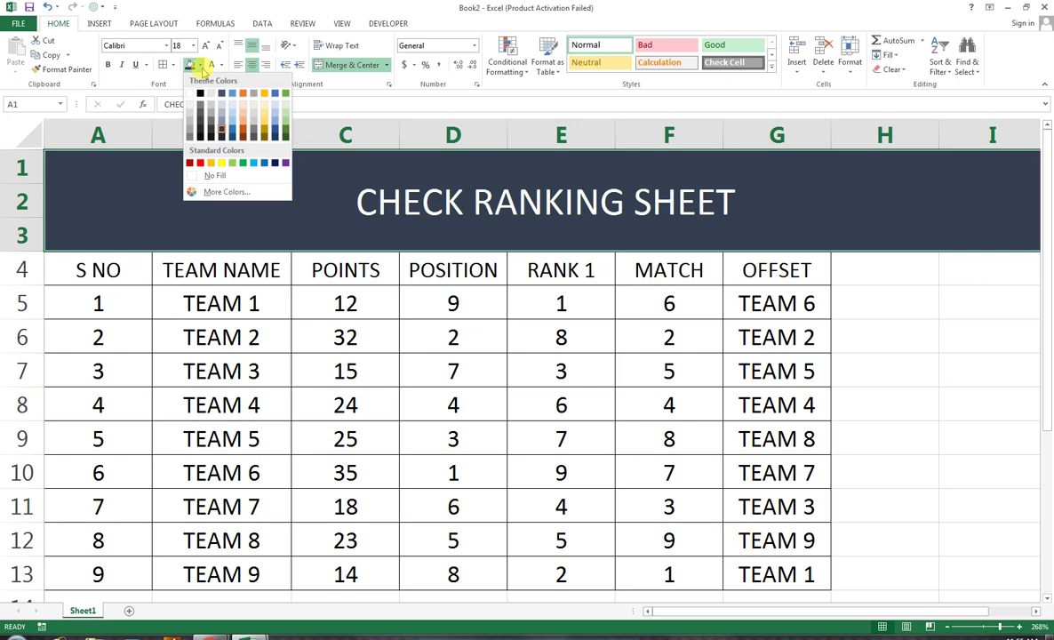
pyautogui.click(89, 253)
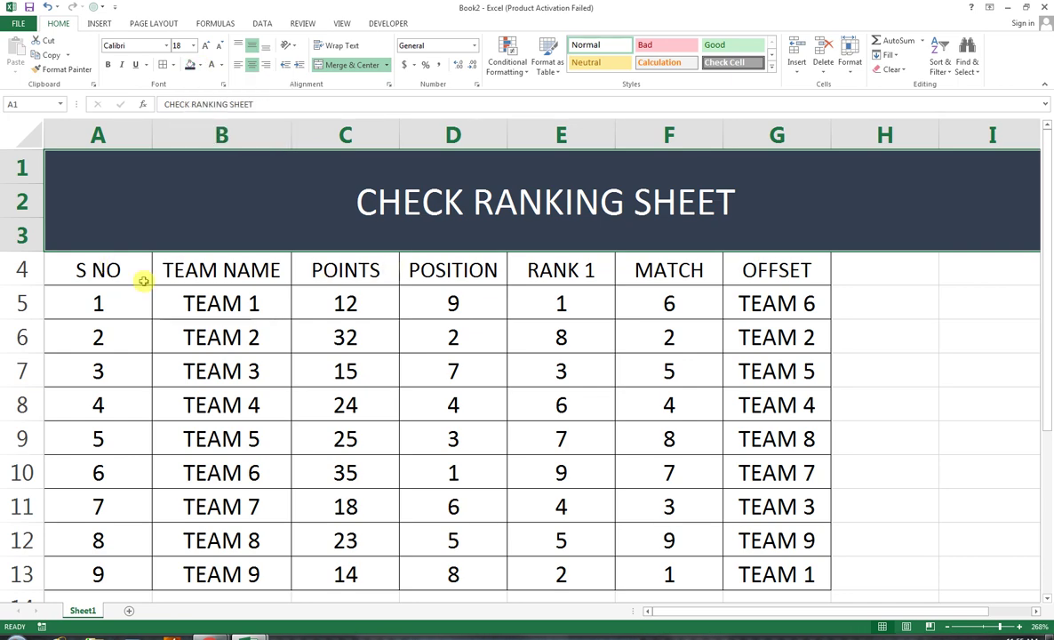
pyautogui.click(75, 276)
# Fill the A4:G4 header row light blue-grey and make the CHECK RANKING SHEET title bold
pyautogui.moveTo(76, 275)
pyautogui.mouseDown()
pyautogui.moveTo(839, 272)
pyautogui.moveTo(800, 272)
pyautogui.mouseUp()
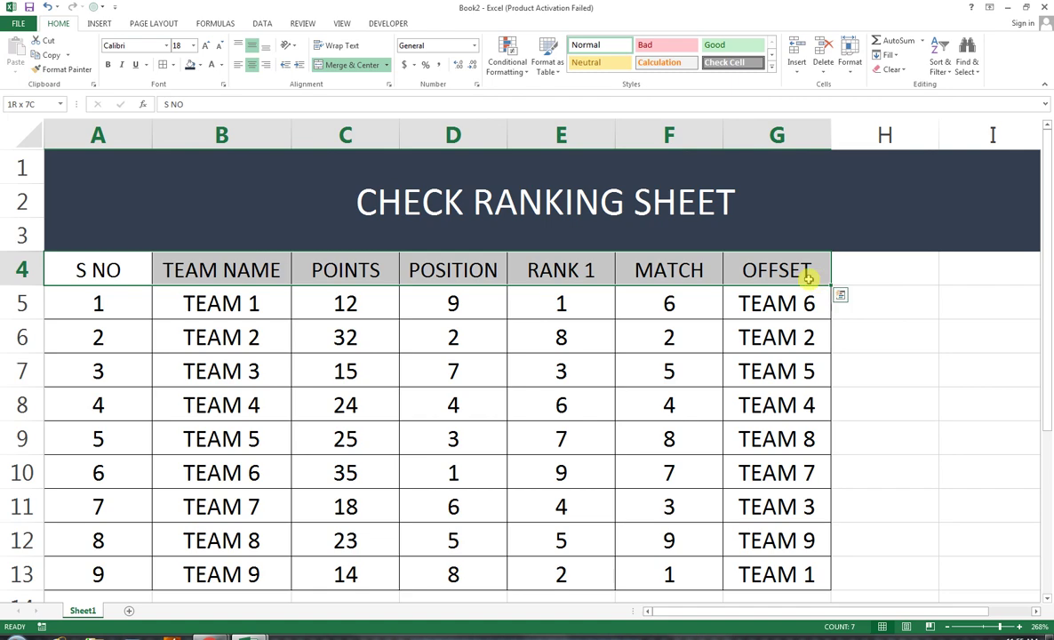
pyautogui.click(200, 66)
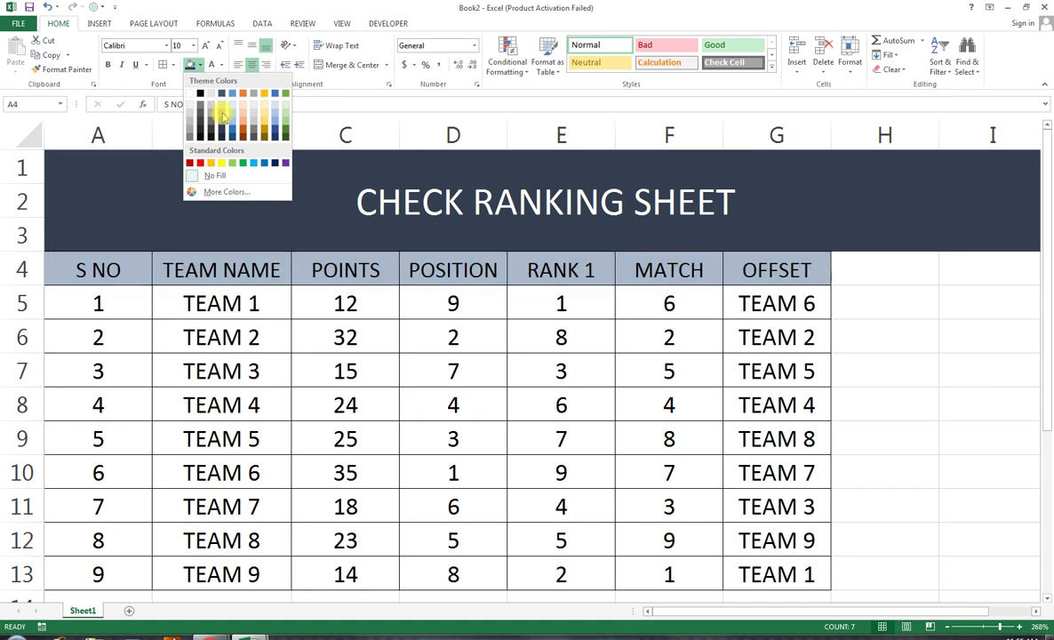
pyautogui.click(210, 105)
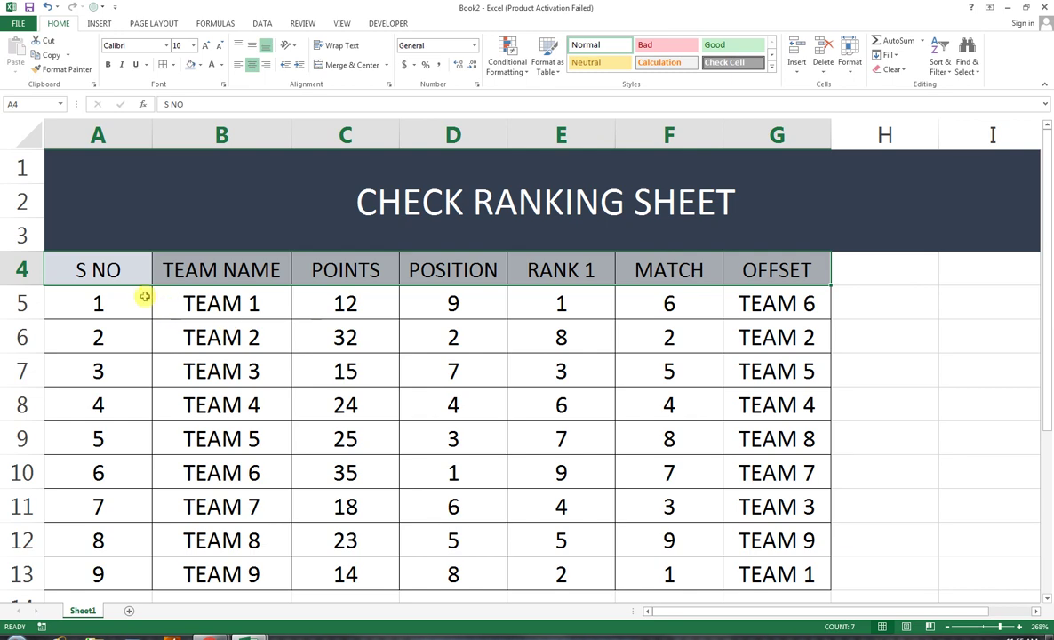
pyautogui.click(406, 210)
pyautogui.click(107, 65)
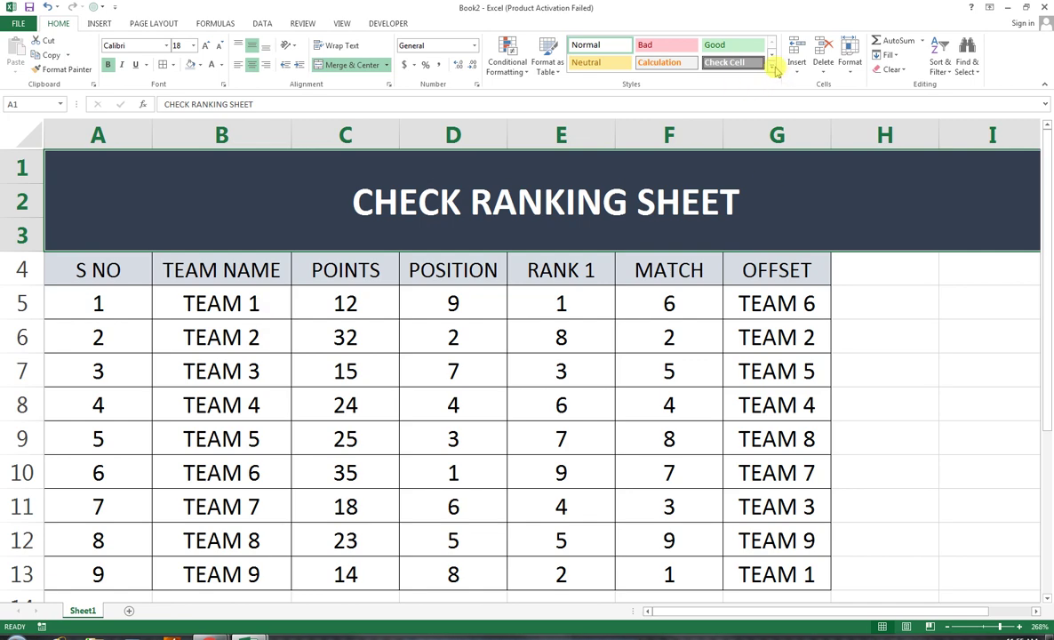
# Leave the table unstyled and switch to the YouTube channel's Videos page in Chrome
pyautogui.click(551, 69)
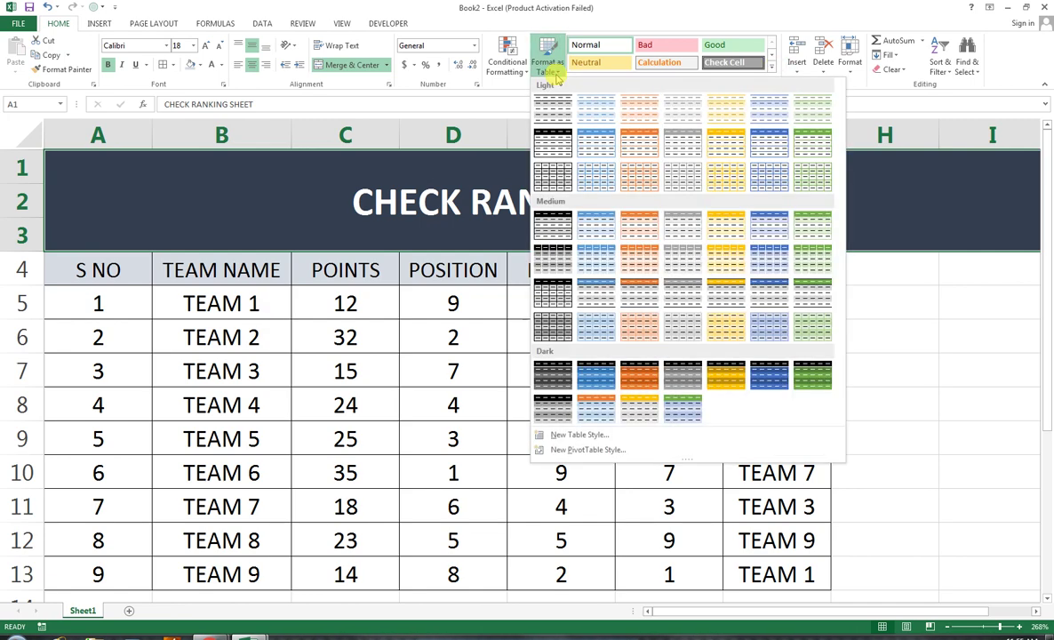
pyautogui.click(467, 80)
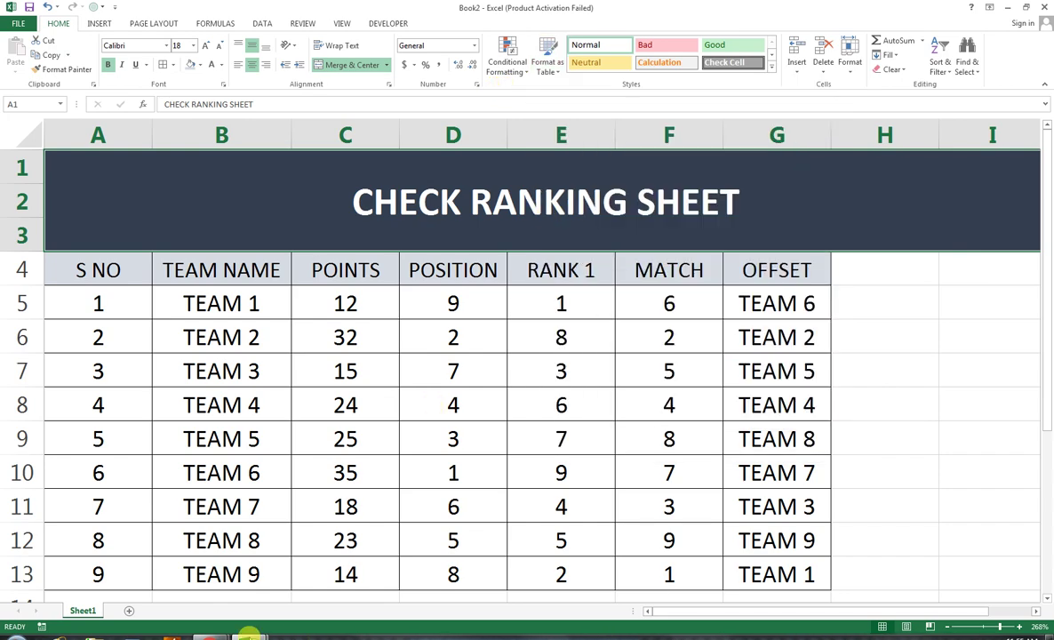
pyautogui.moveTo(223, 635)
pyautogui.click(240, 511)
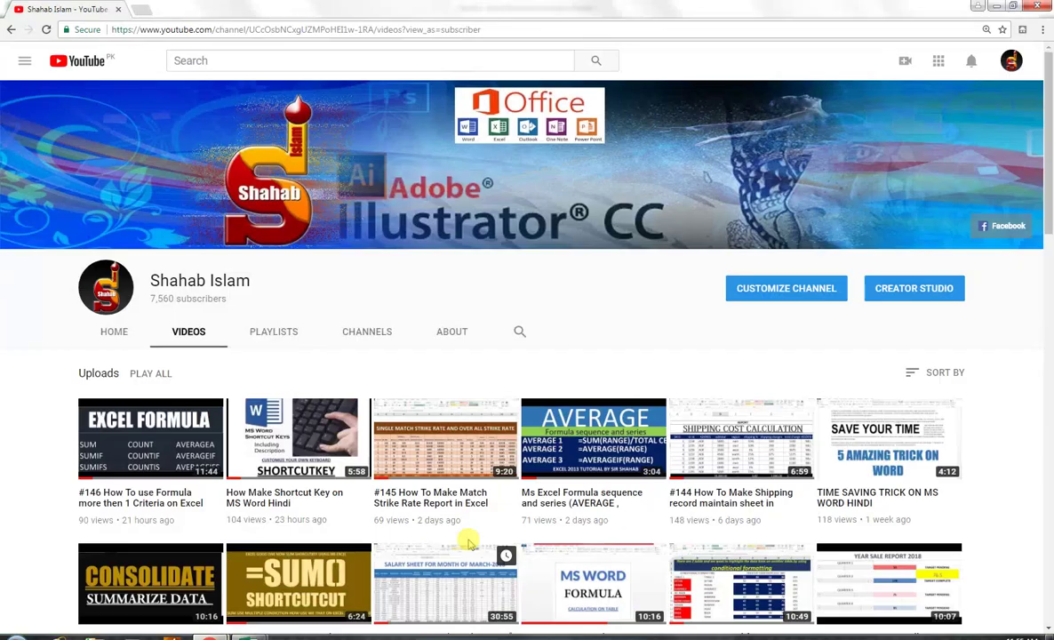